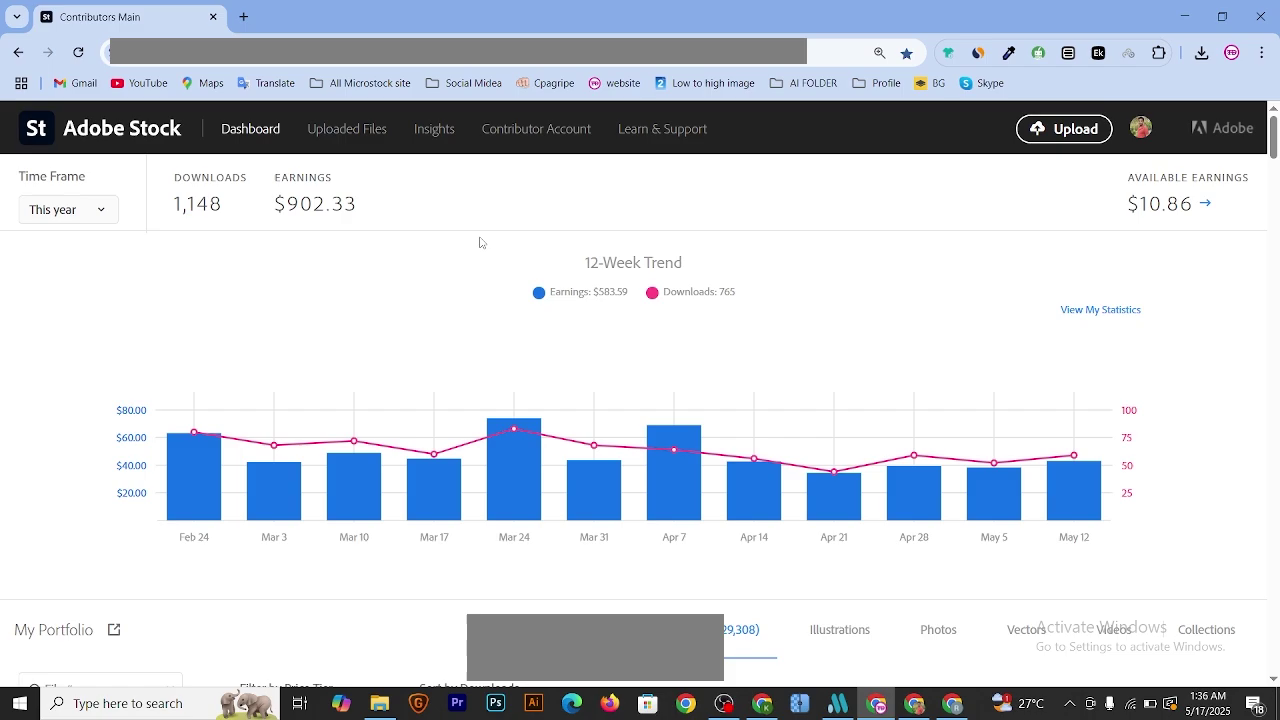
- Open the recent top sellers in the contributor Insights and show the Illustrations category
click(434, 132)
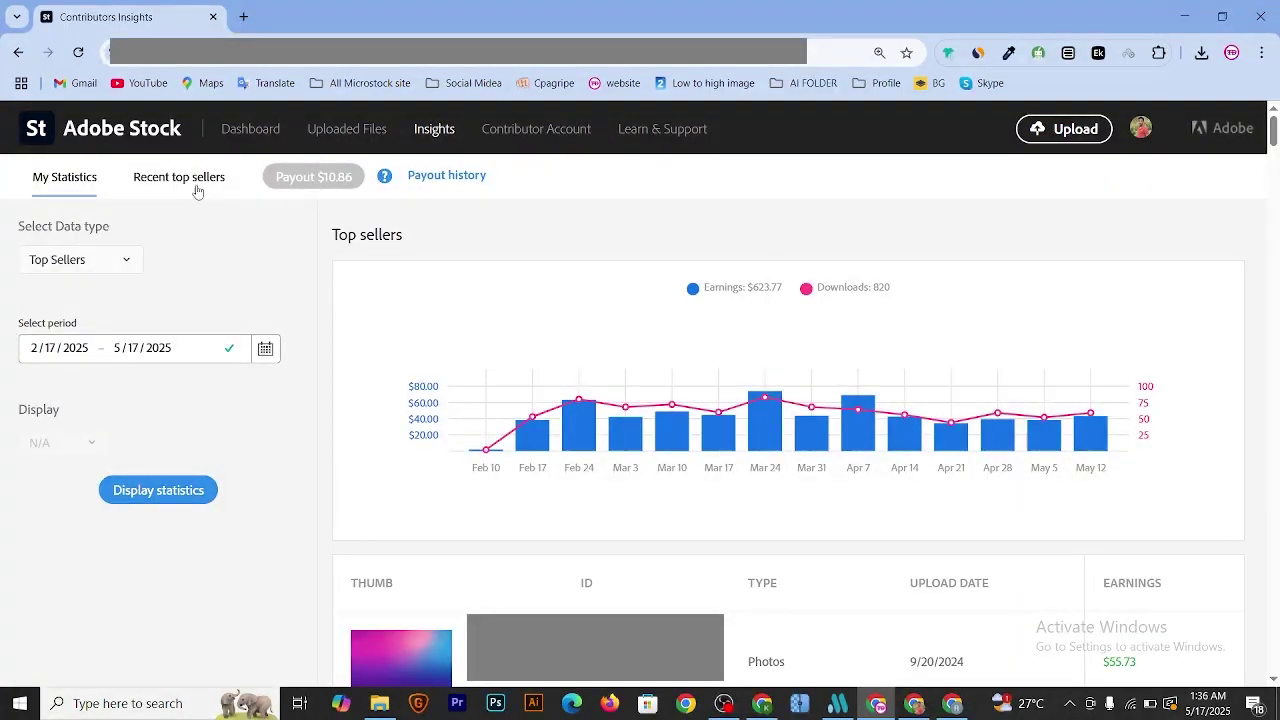
click(194, 180)
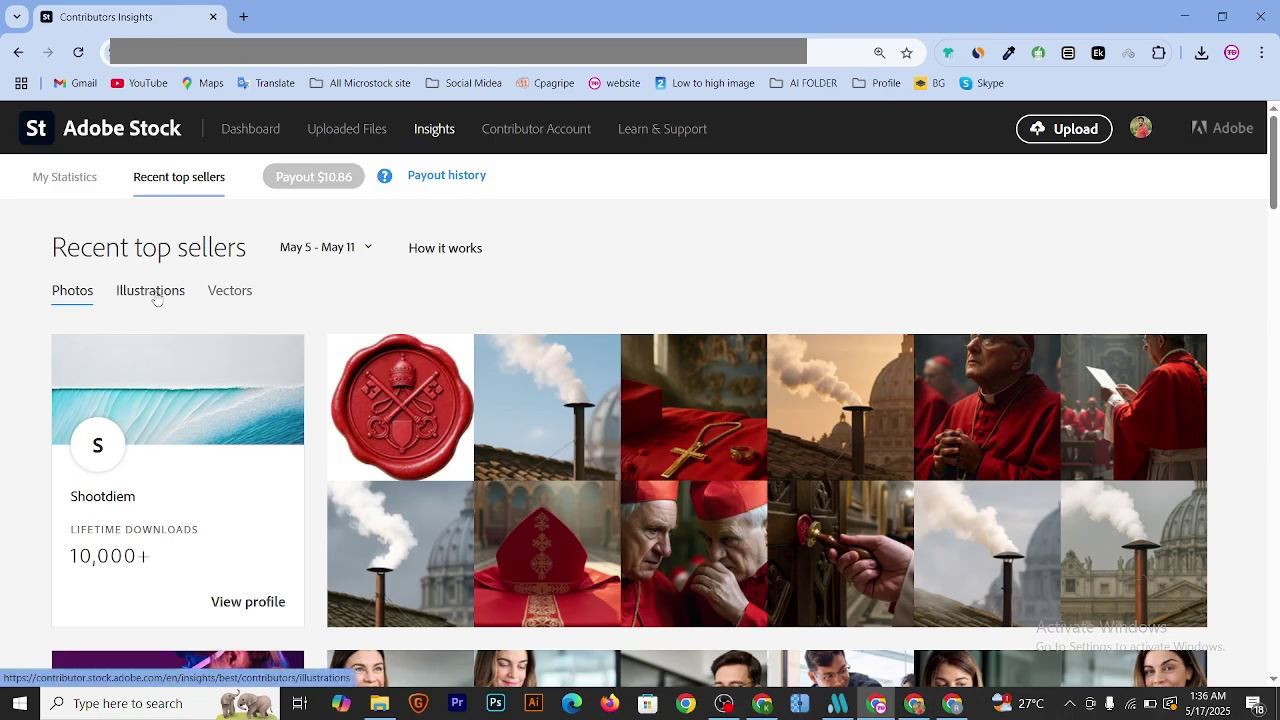
click(158, 297)
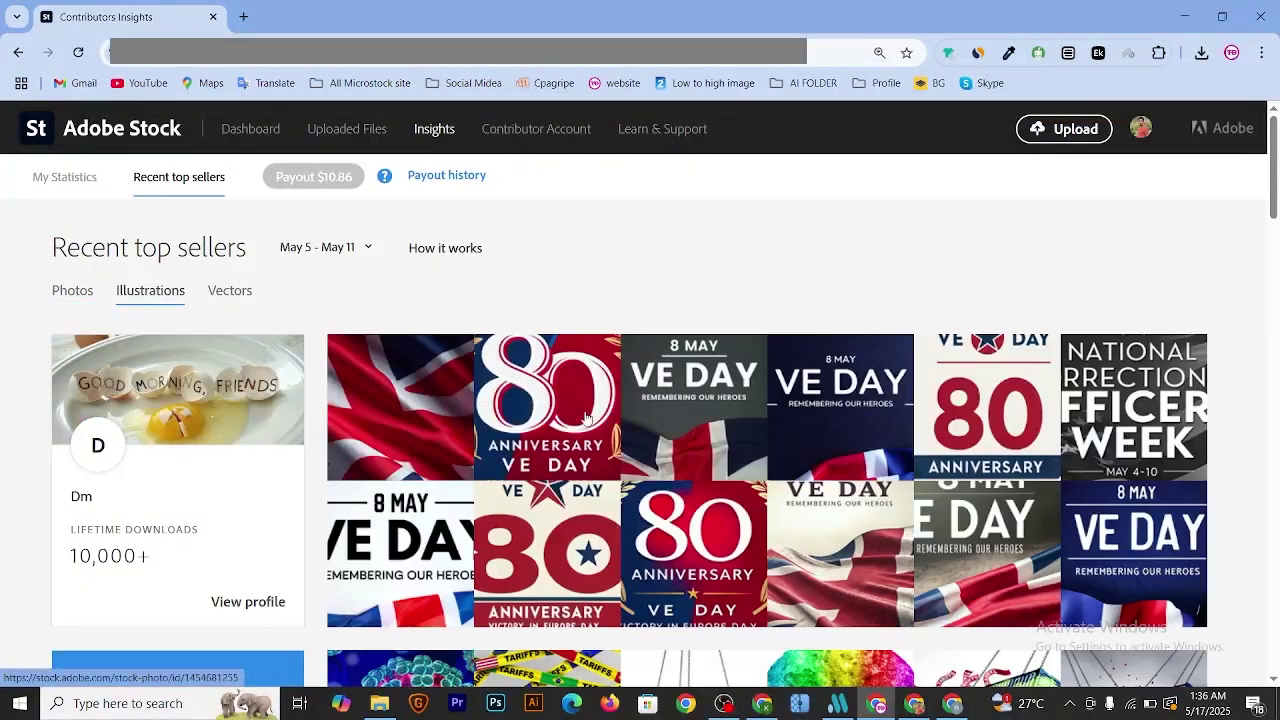
- Find the contributor NightCreativity among the illustration top sellers and open their portfolio profile
scroll(613, 453, down, 1)
scroll(613, 453, down, 9)
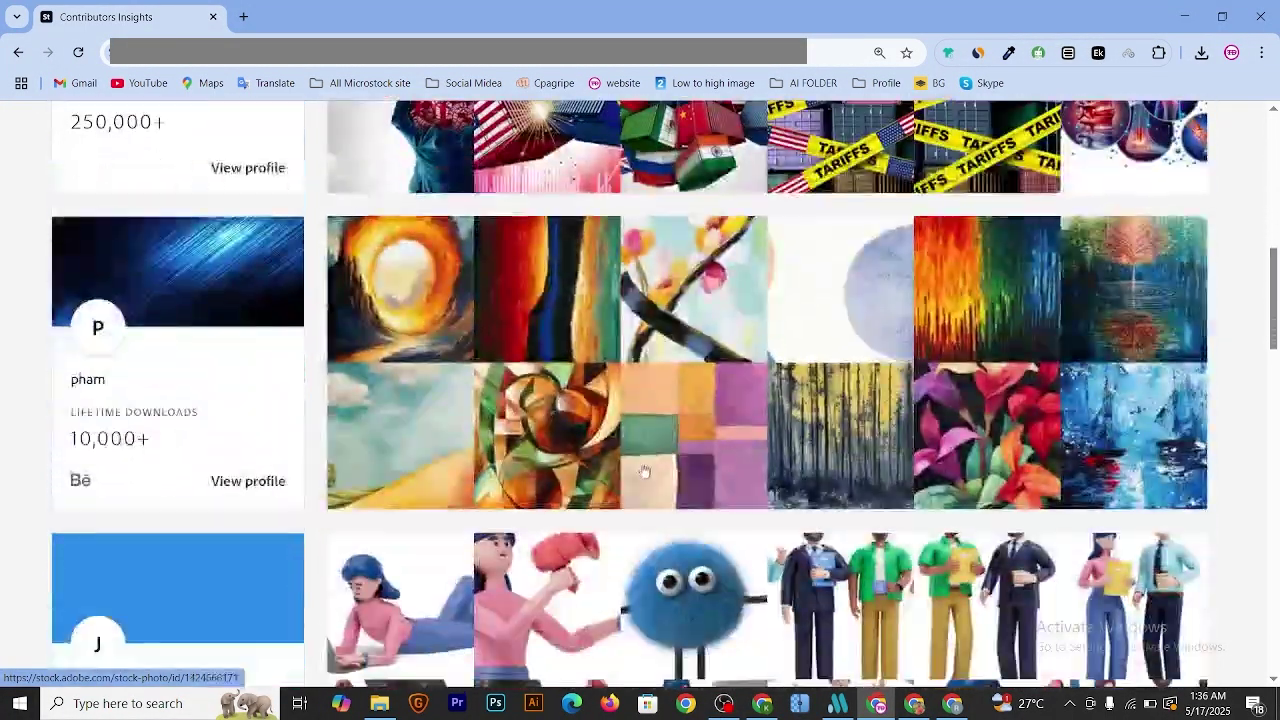
scroll(590, 483, down, 5)
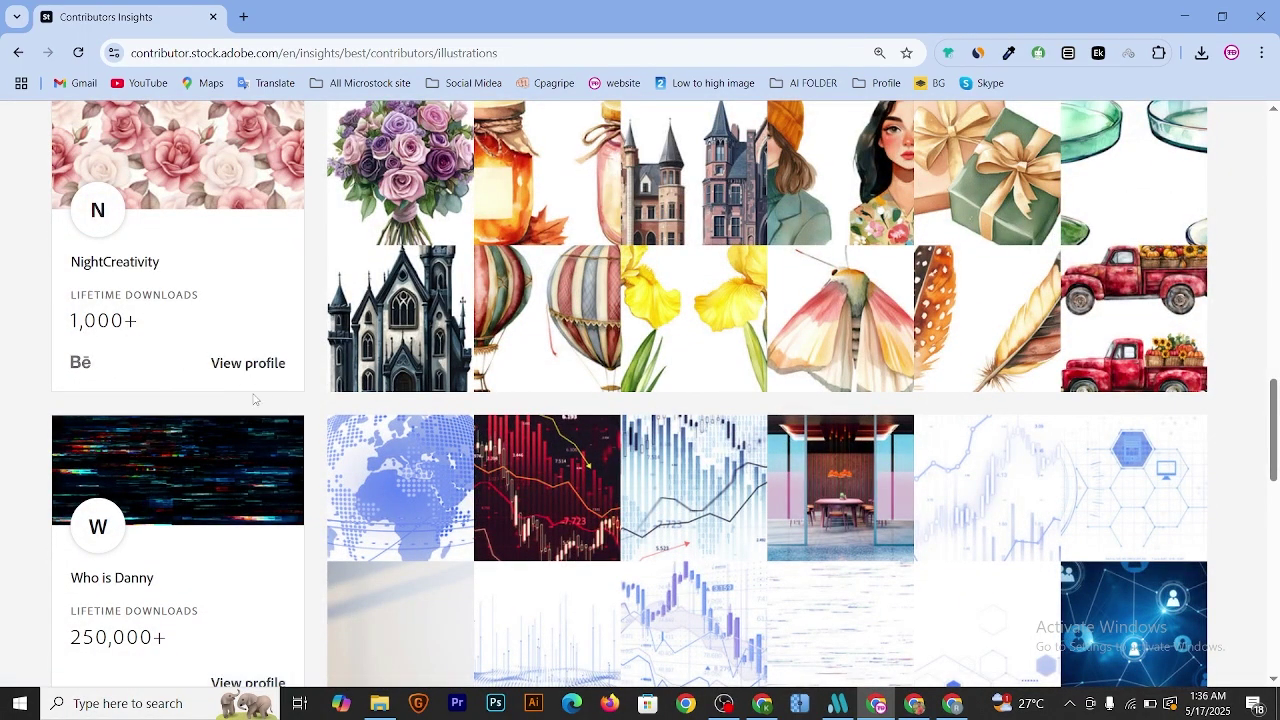
click(264, 365)
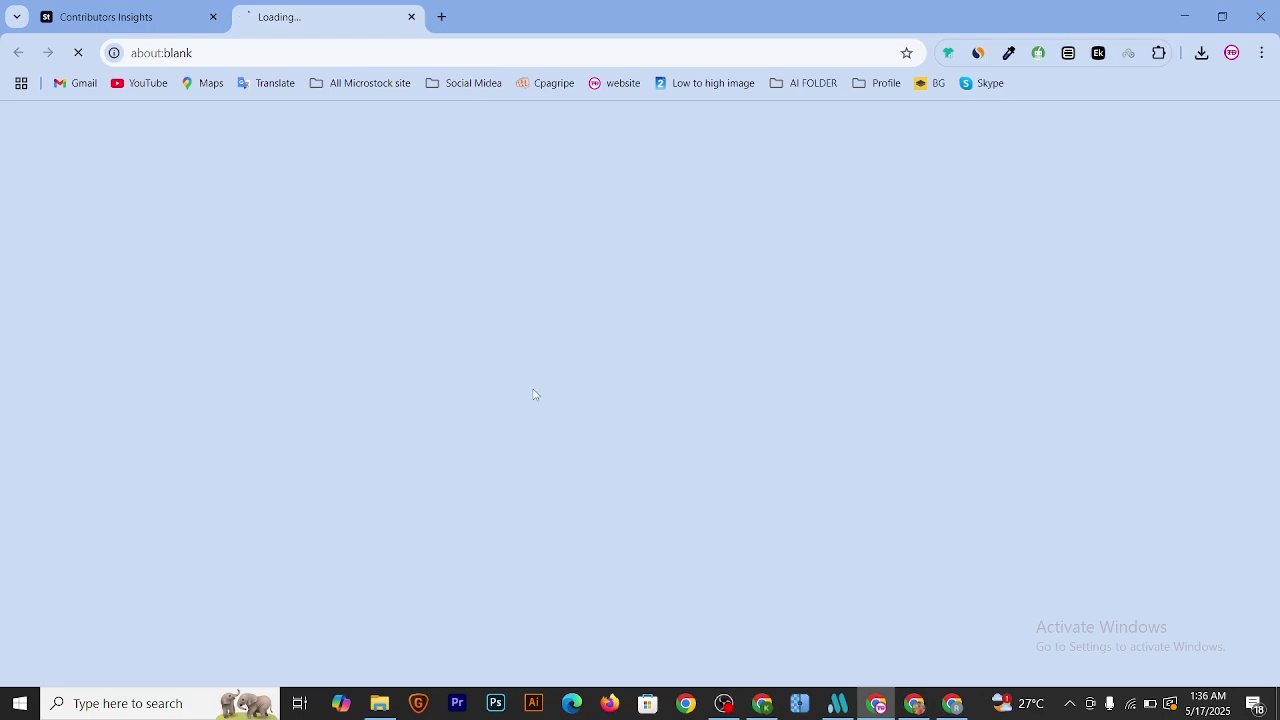
- Browse the NightCreativity portfolio and examine its subjects and watercolor clipart style for a suitable reference image
scroll(532, 388, down, 5)
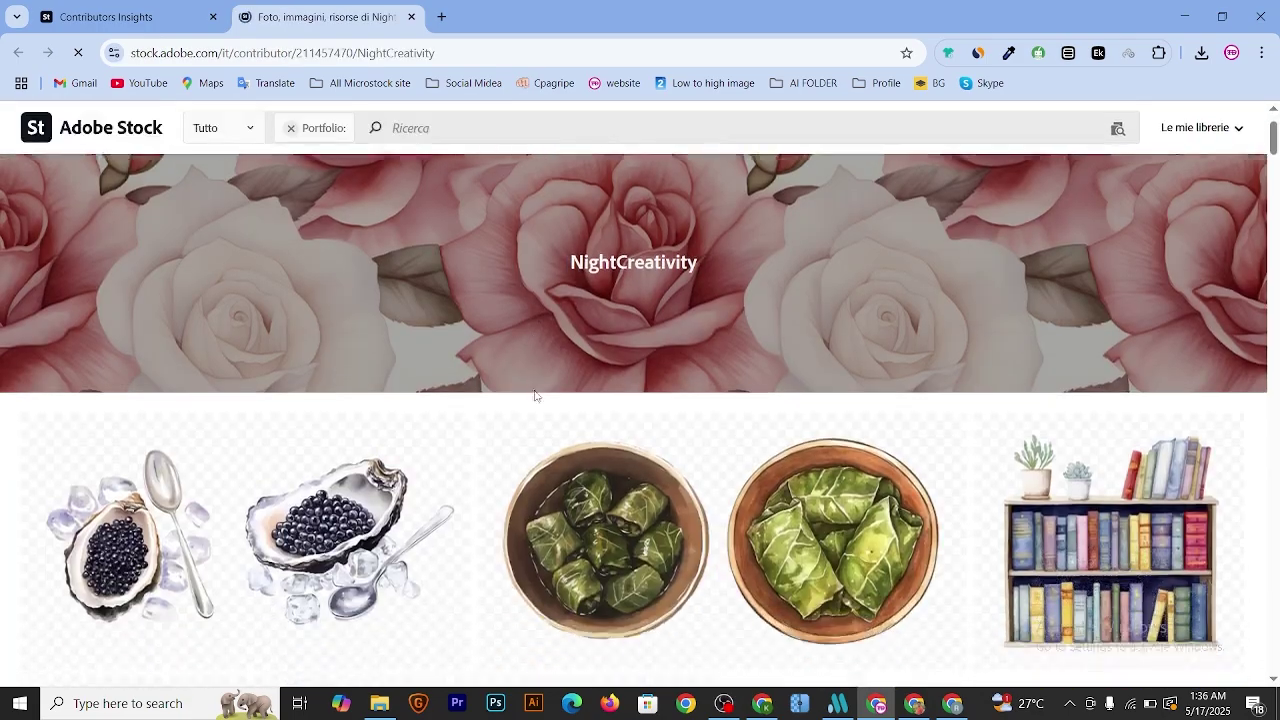
scroll(380, 322, up, 1)
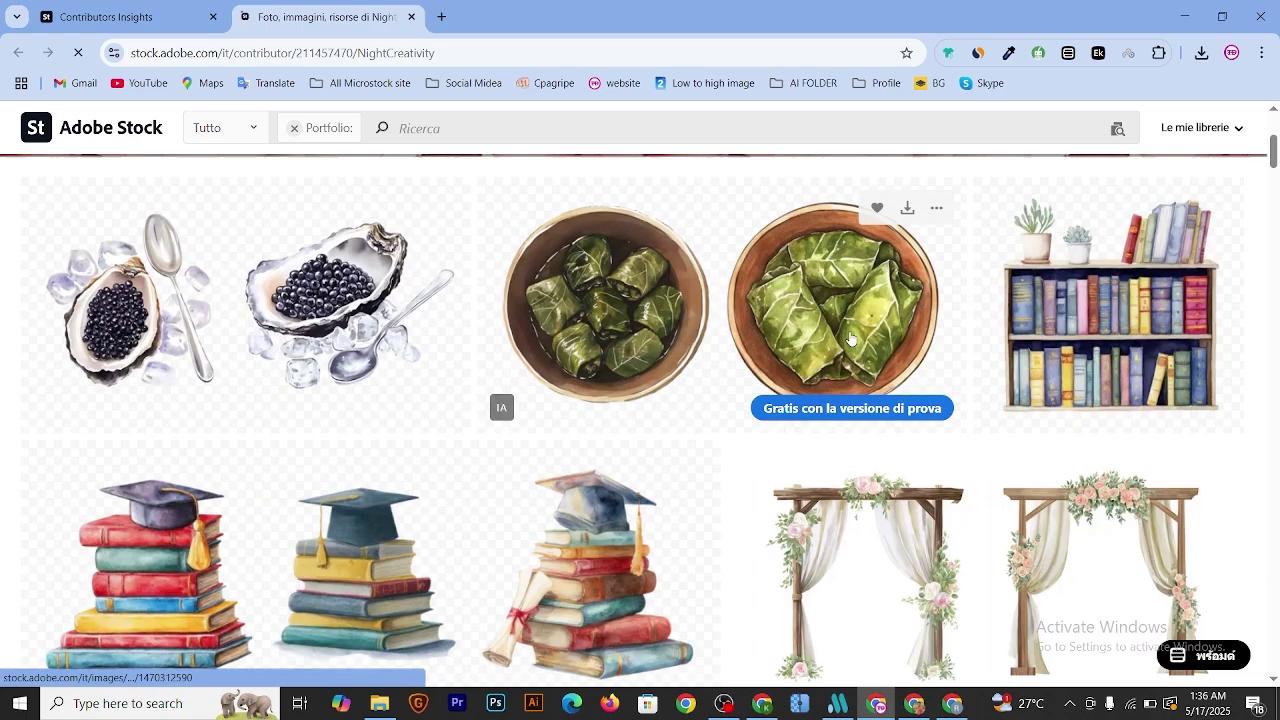
scroll(900, 395, down, 2)
scroll(455, 410, down, 3)
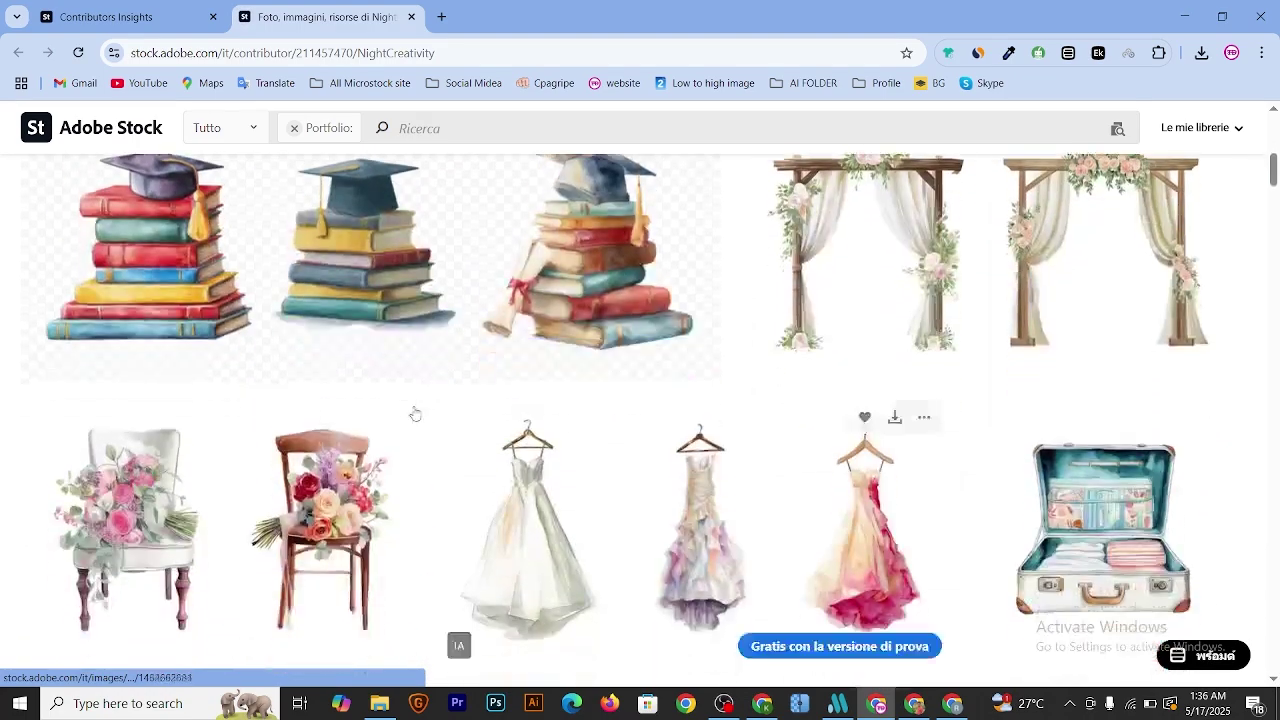
scroll(896, 390, down, 3)
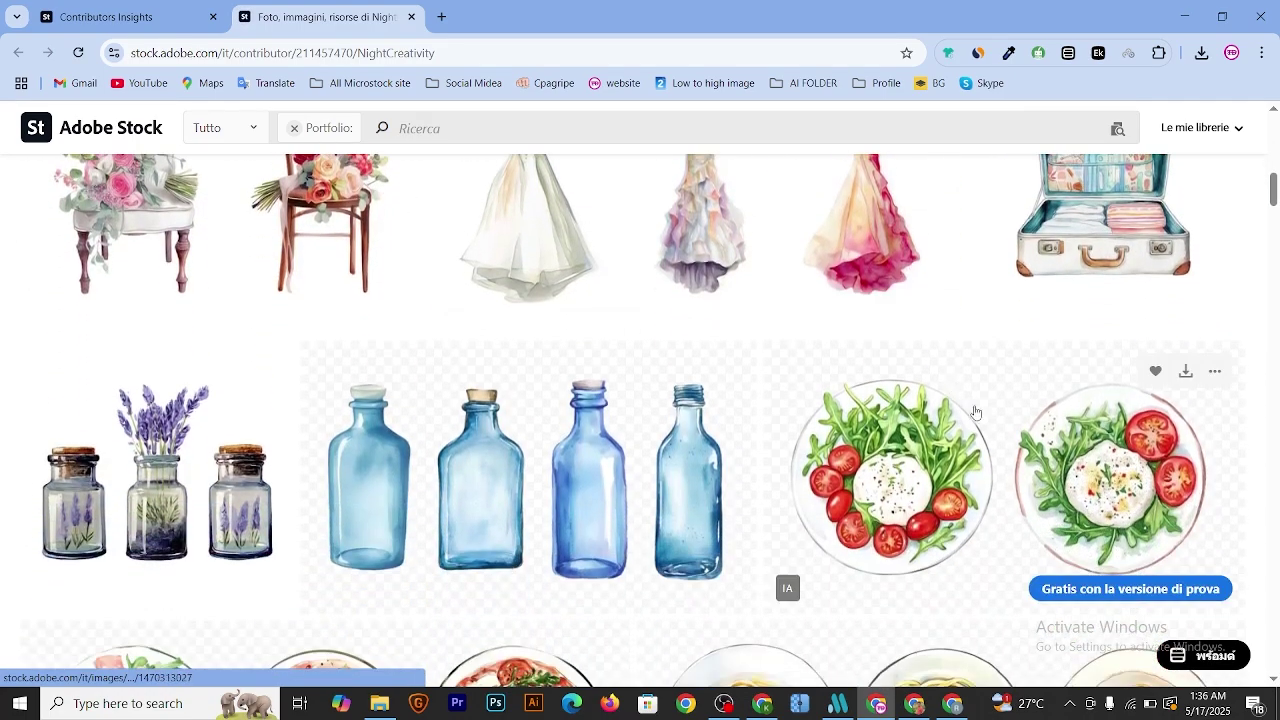
scroll(352, 395, down, 2)
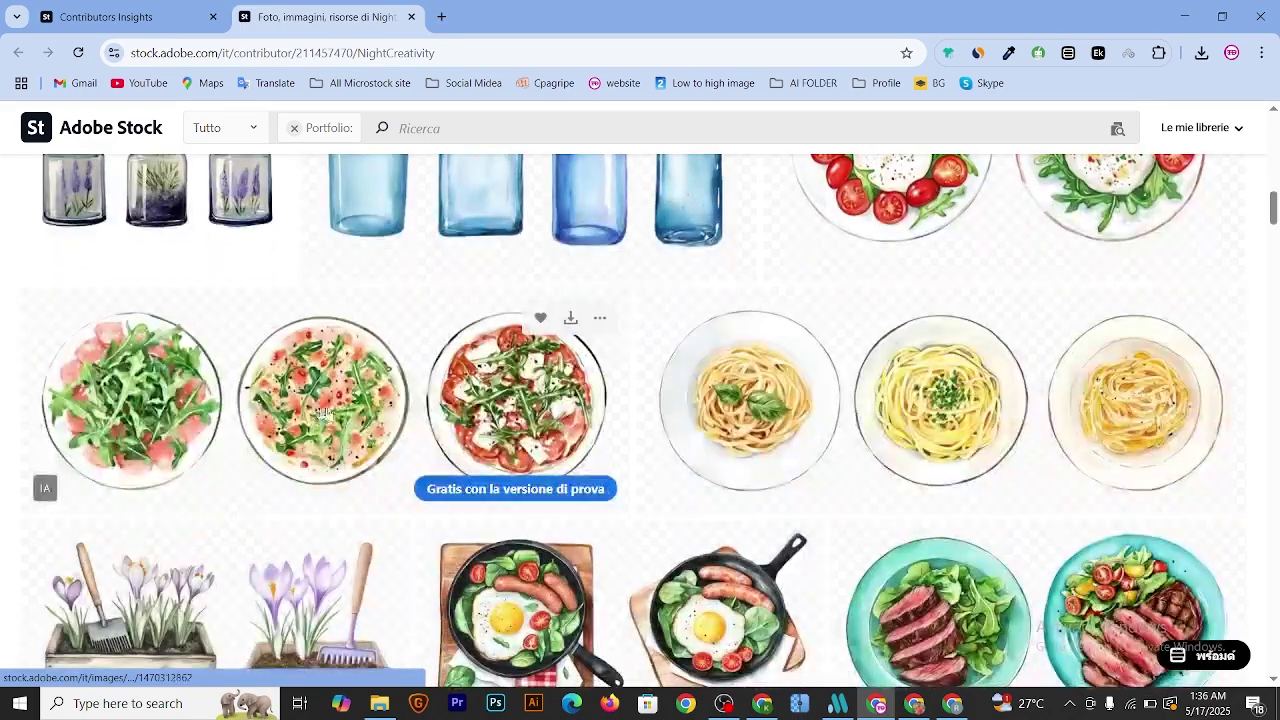
scroll(700, 440, down, 3)
scroll(730, 420, down, 1)
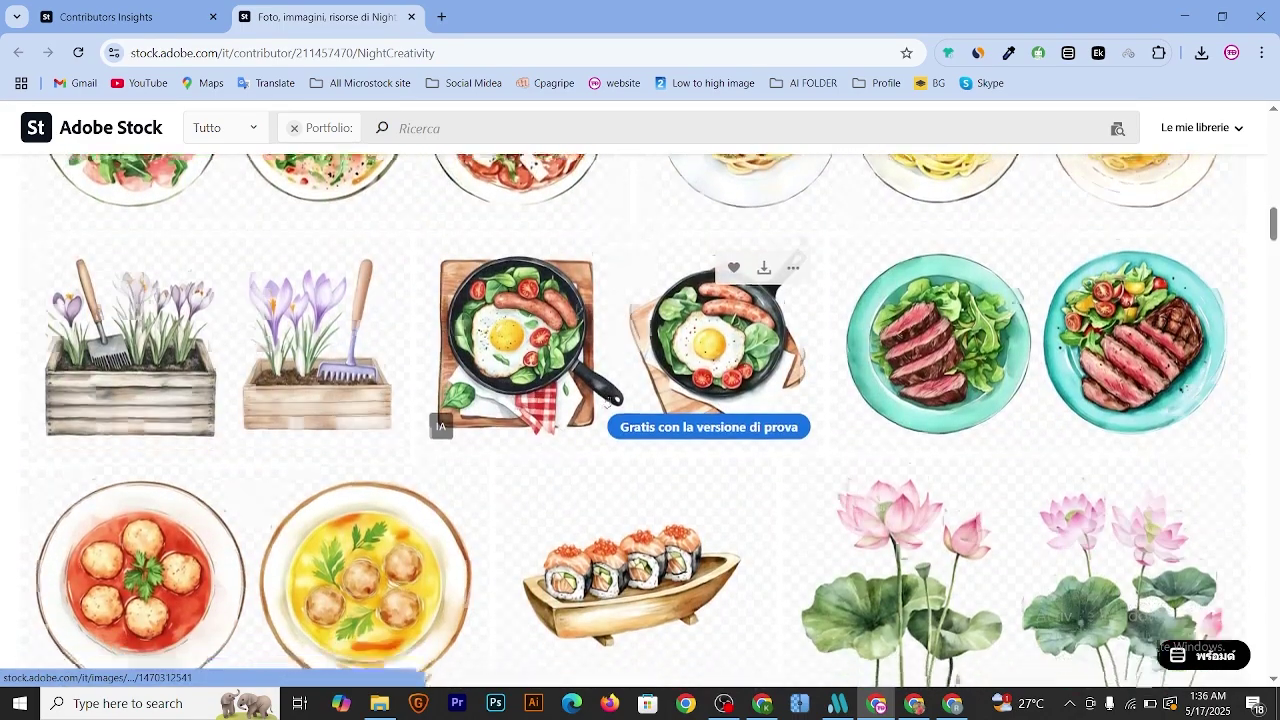
scroll(340, 365, down, 2)
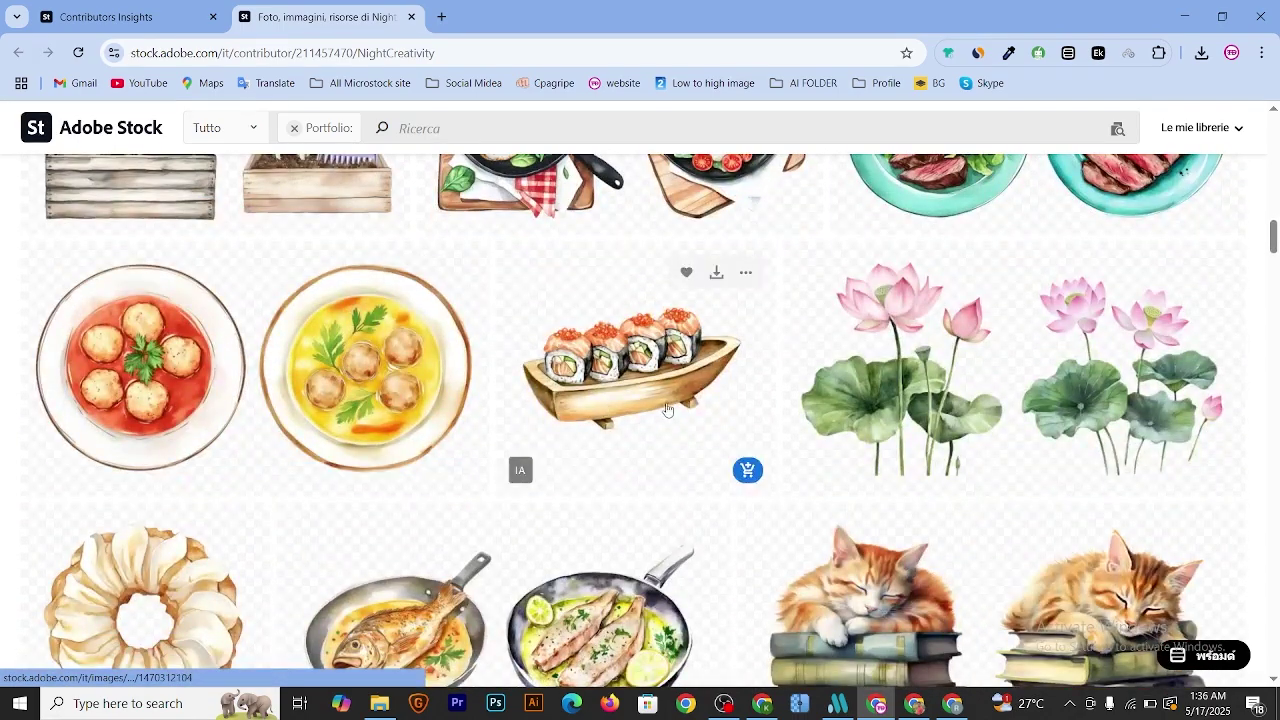
scroll(971, 420, down, 2)
scroll(588, 448, down, 4)
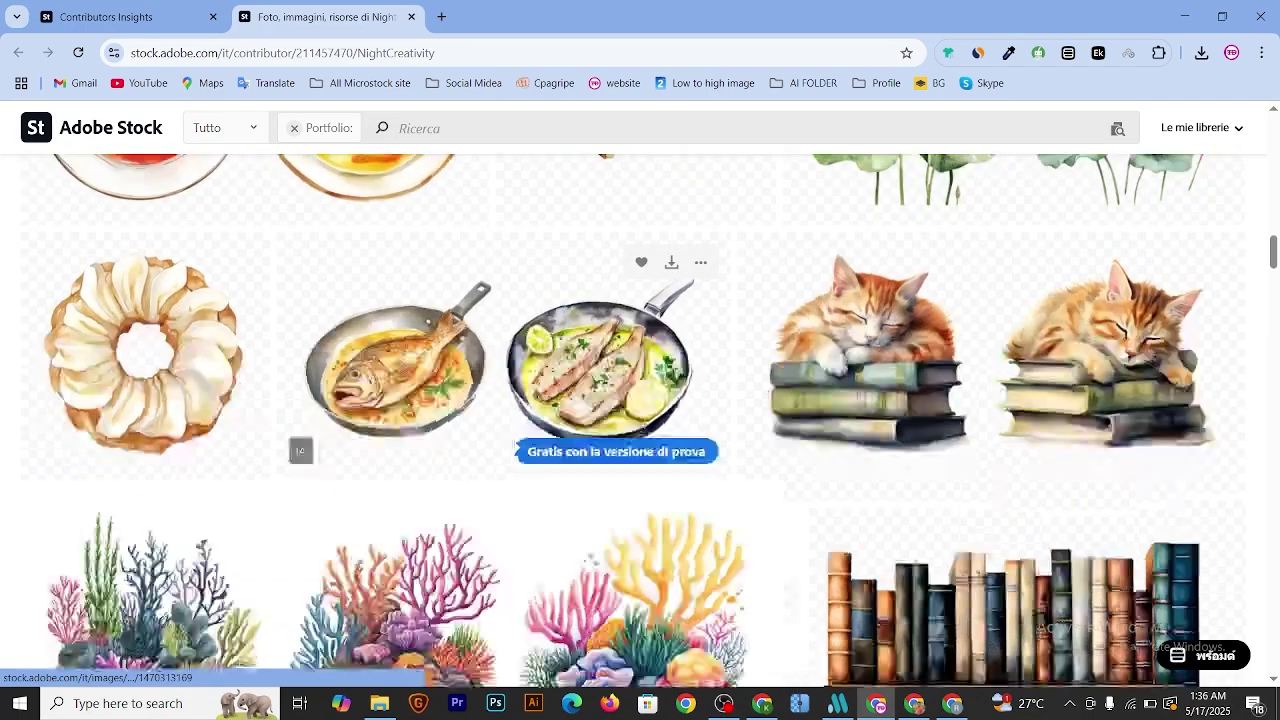
scroll(987, 418, down, 2)
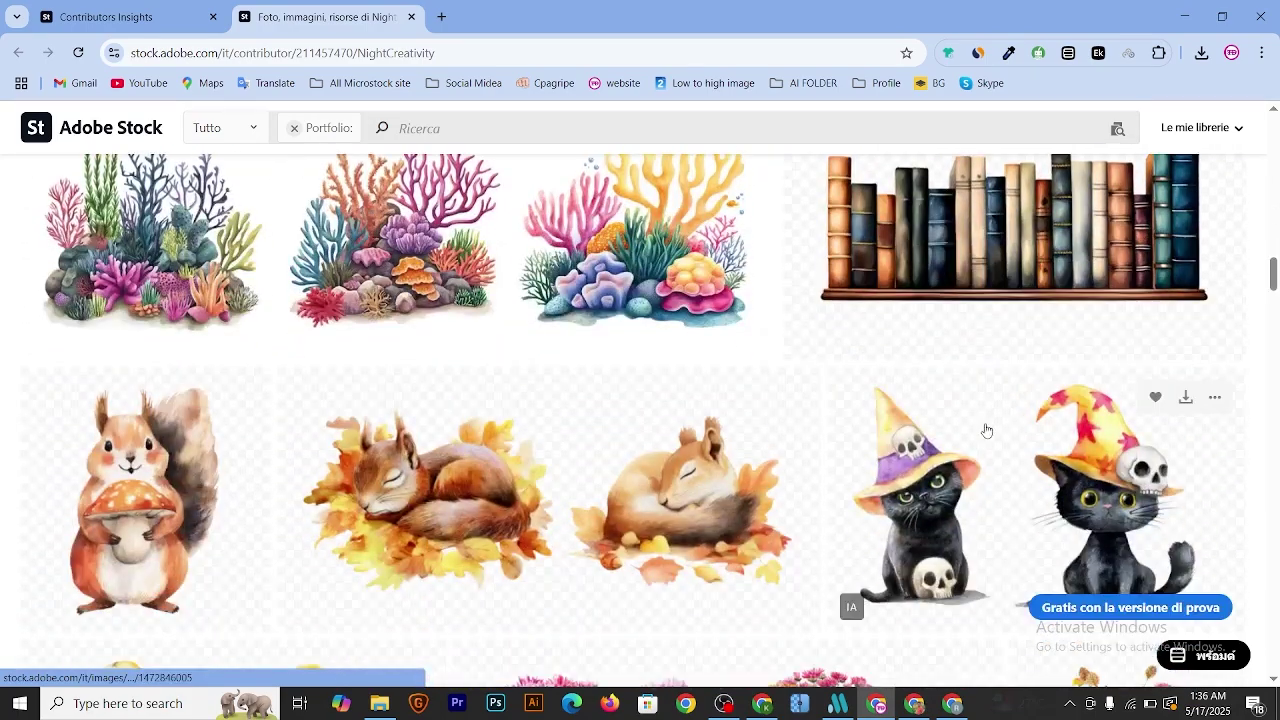
scroll(495, 460, down, 4)
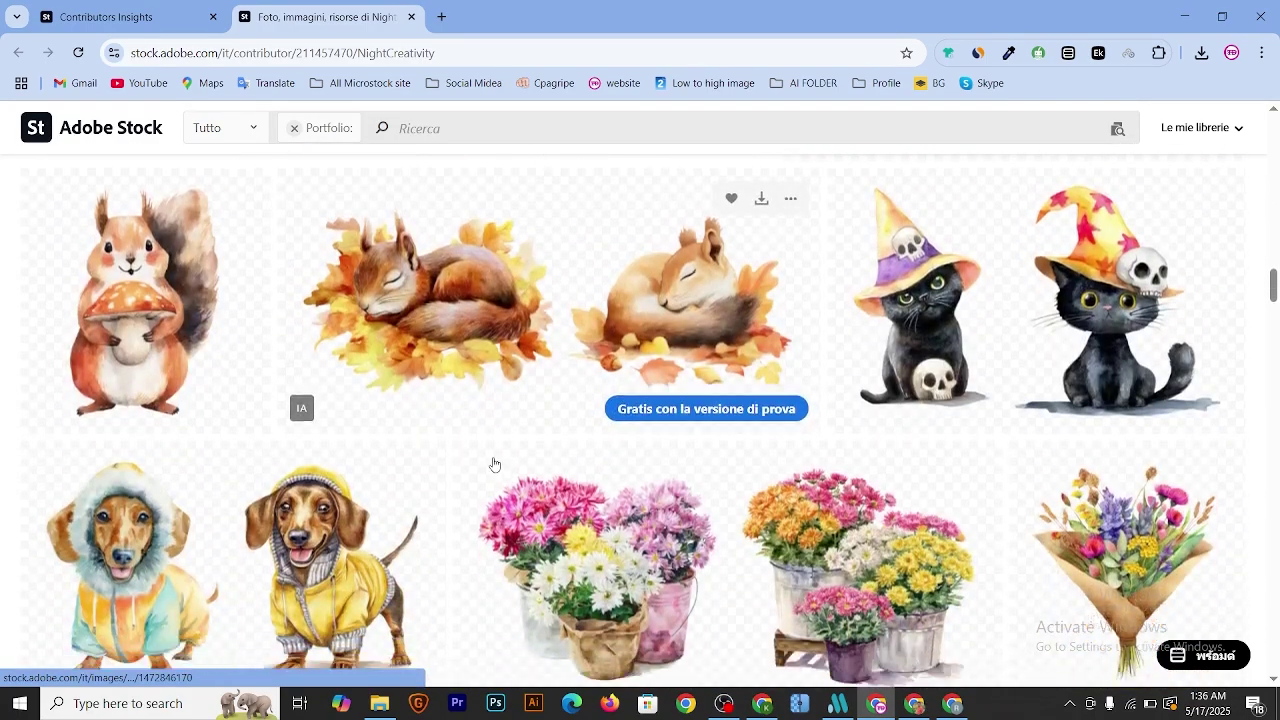
scroll(520, 463, down, 2)
scroll(813, 500, down, 4)
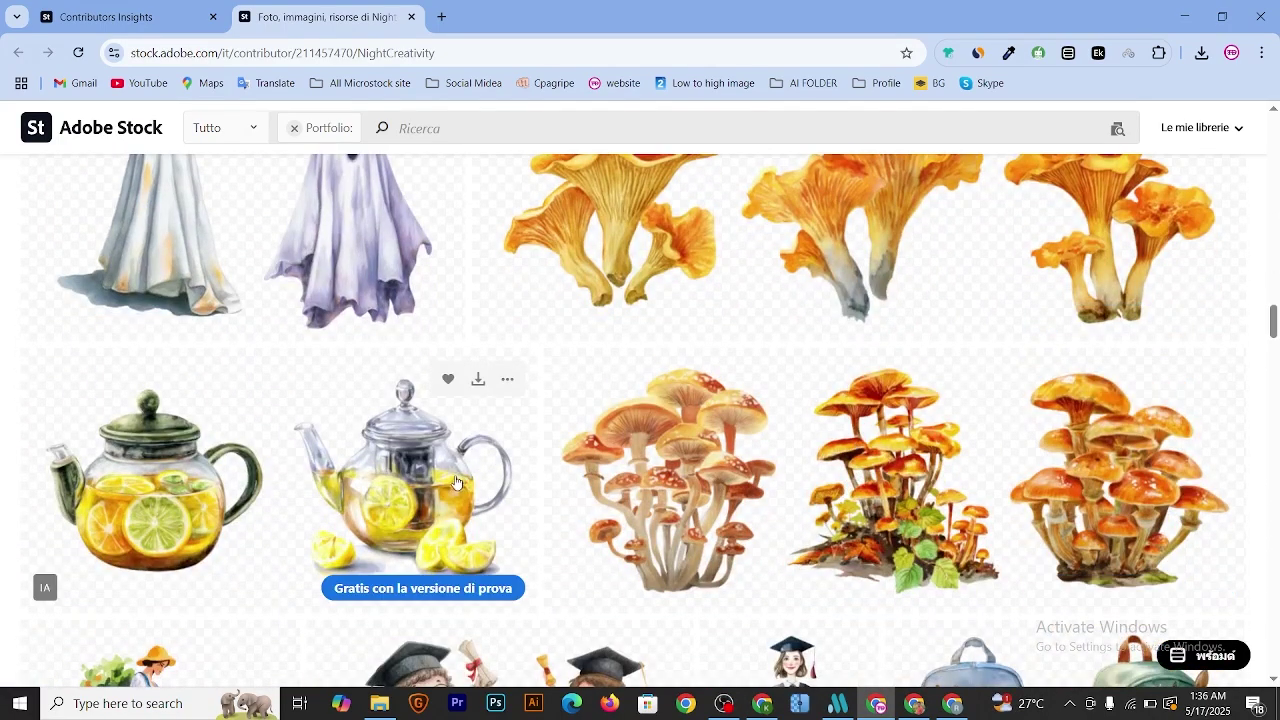
scroll(640, 480, down, 2)
scroll(661, 436, down, 2)
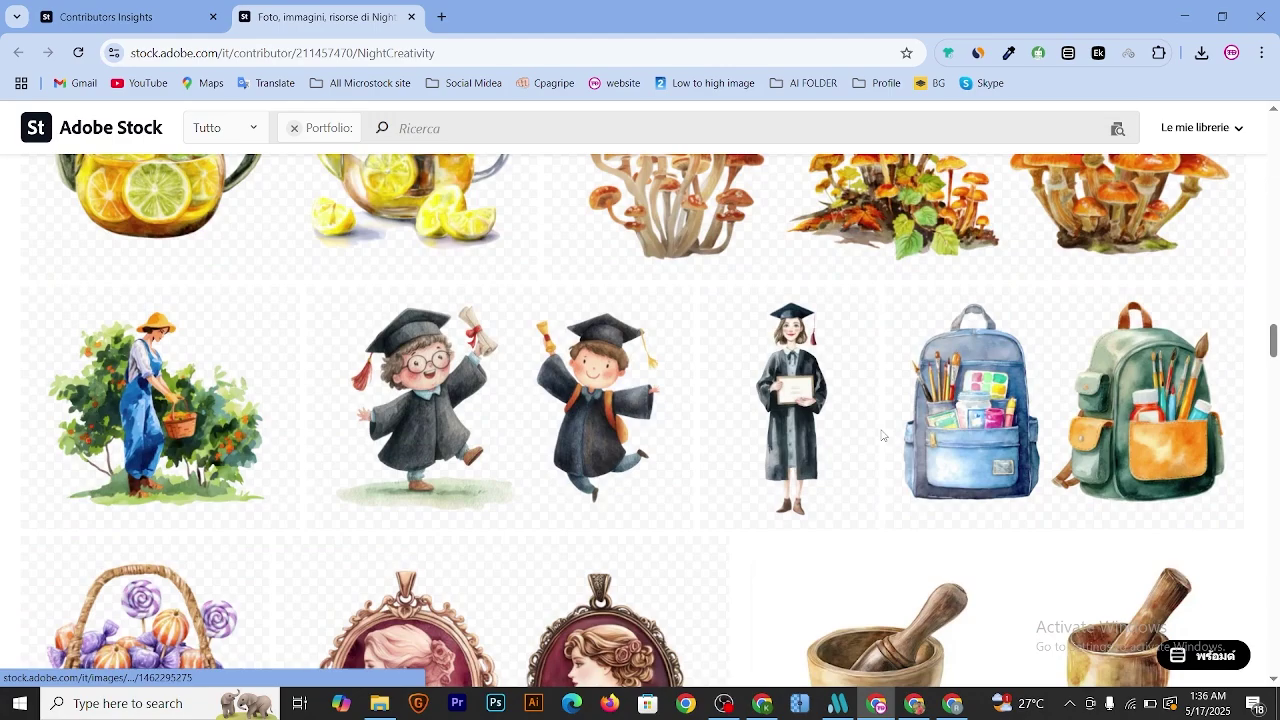
scroll(905, 448, down, 3)
scroll(709, 462, down, 3)
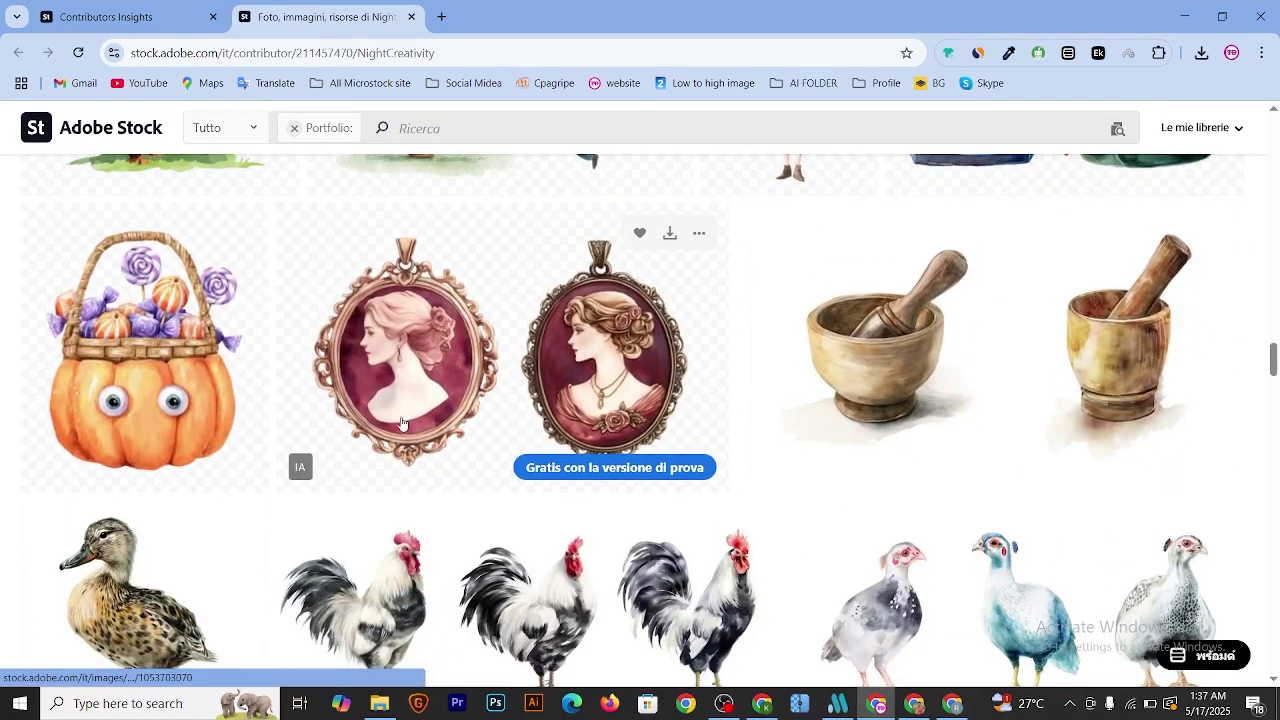
scroll(690, 480, down, 7)
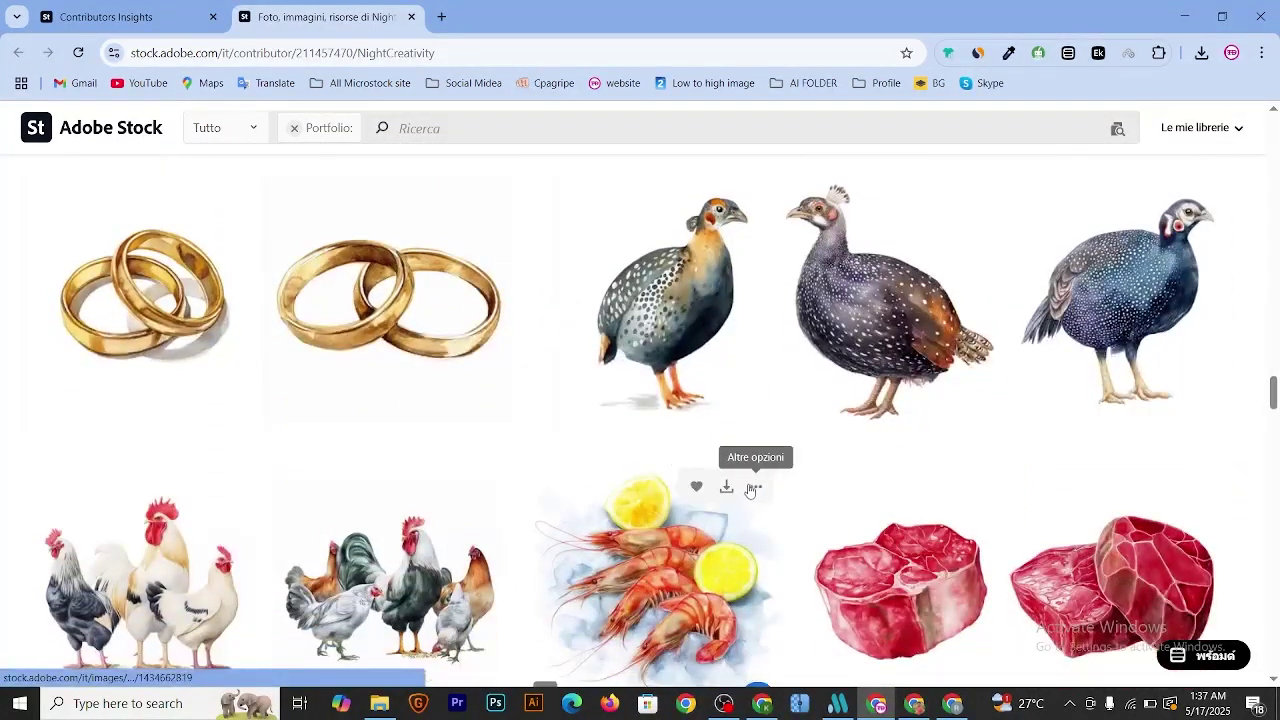
scroll(576, 488, down, 2)
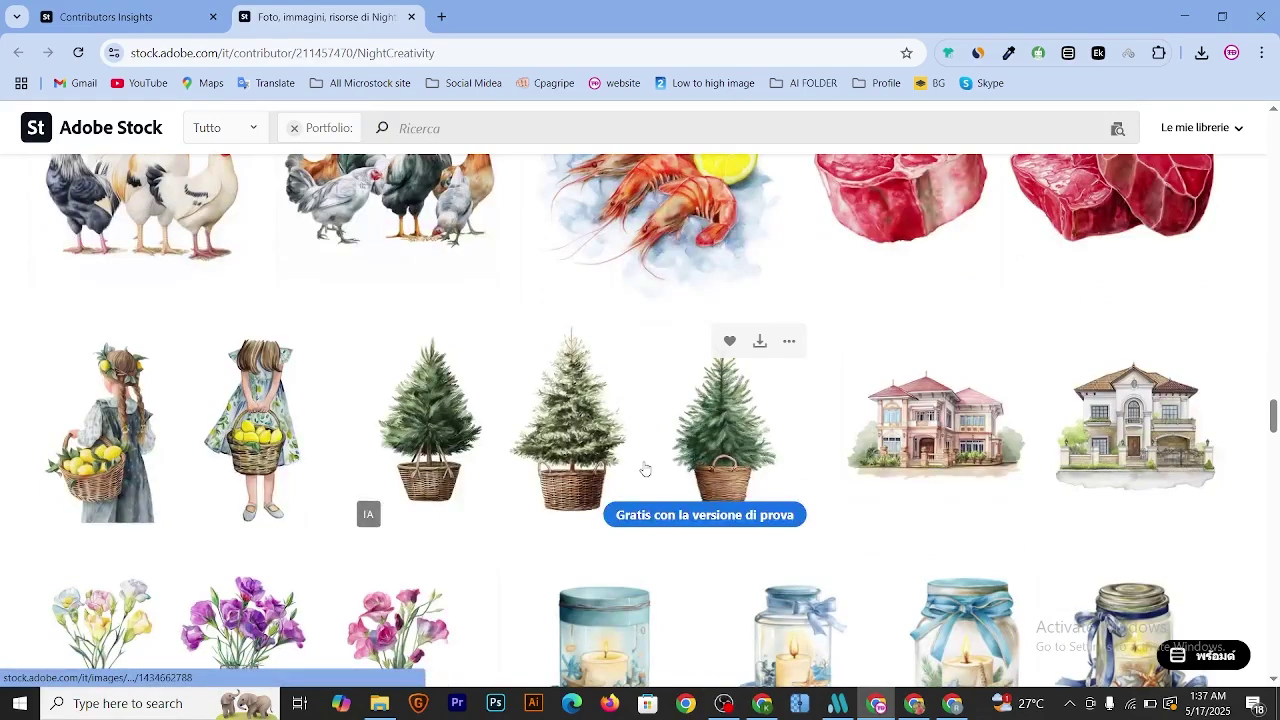
scroll(900, 462, down, 2)
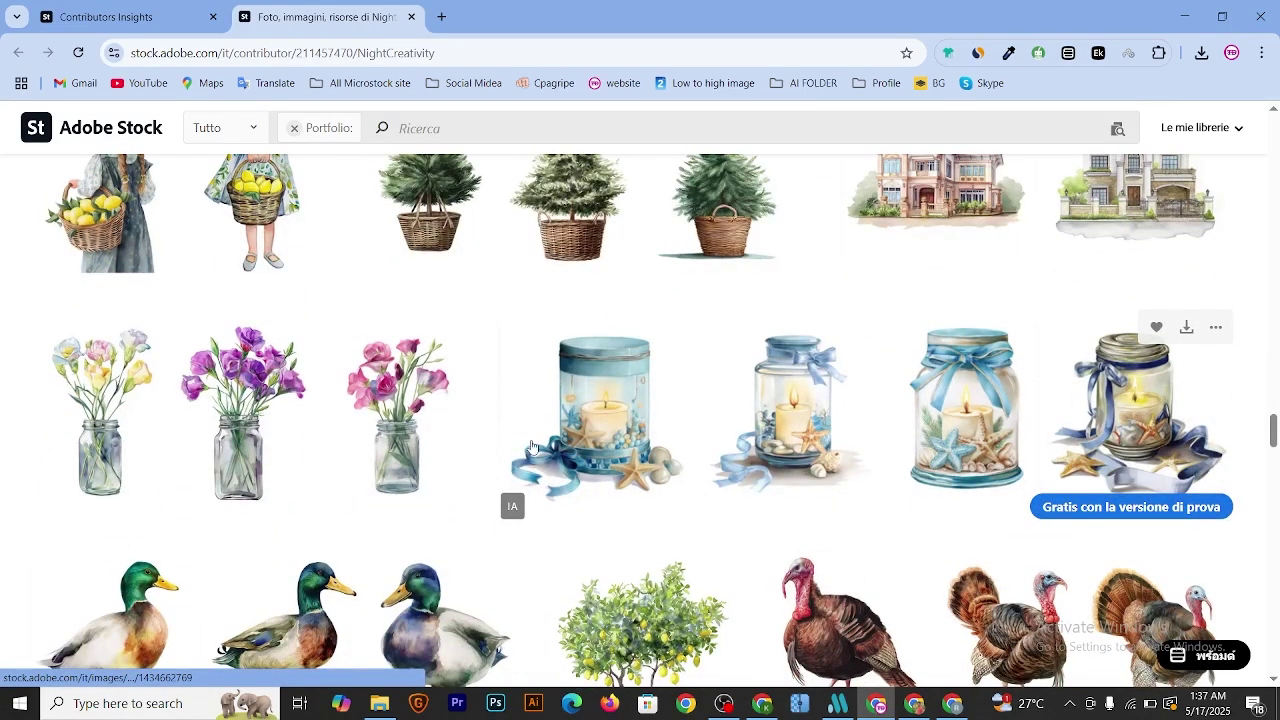
scroll(532, 447, down, 3)
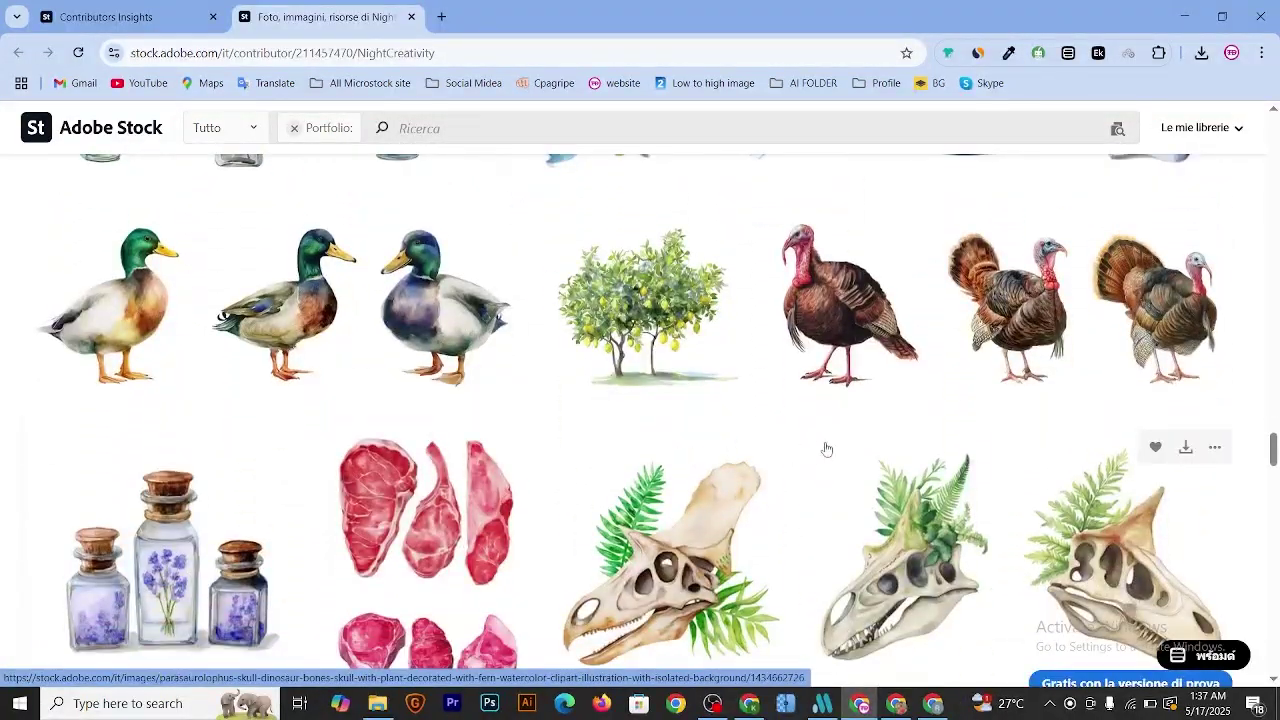
scroll(740, 478, down, 2)
scroll(508, 480, down, 2)
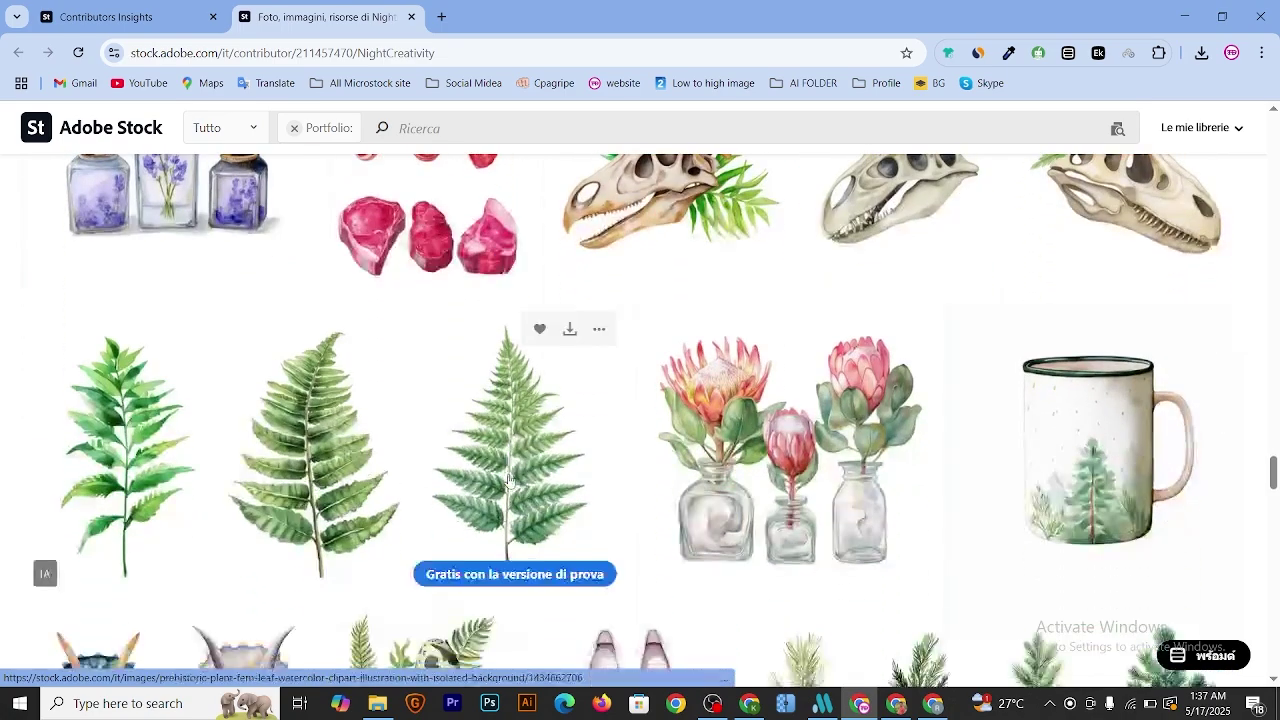
scroll(940, 449, down, 2)
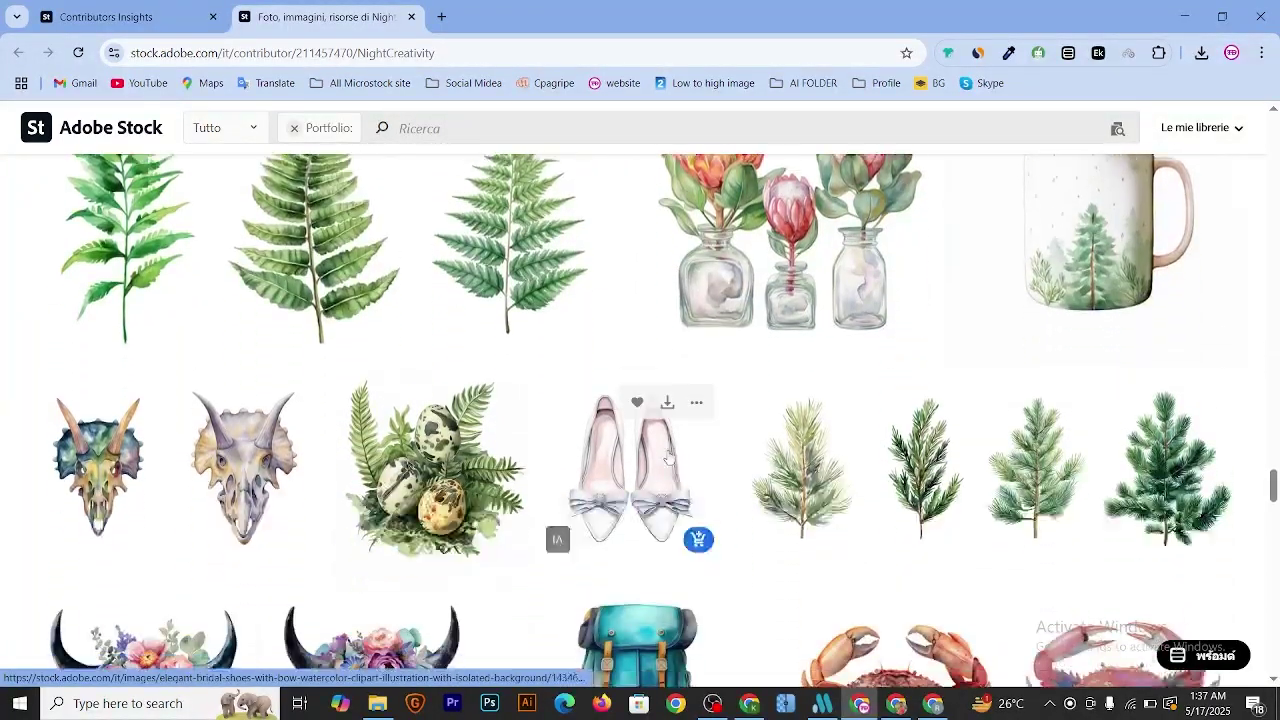
scroll(567, 455, down, 4)
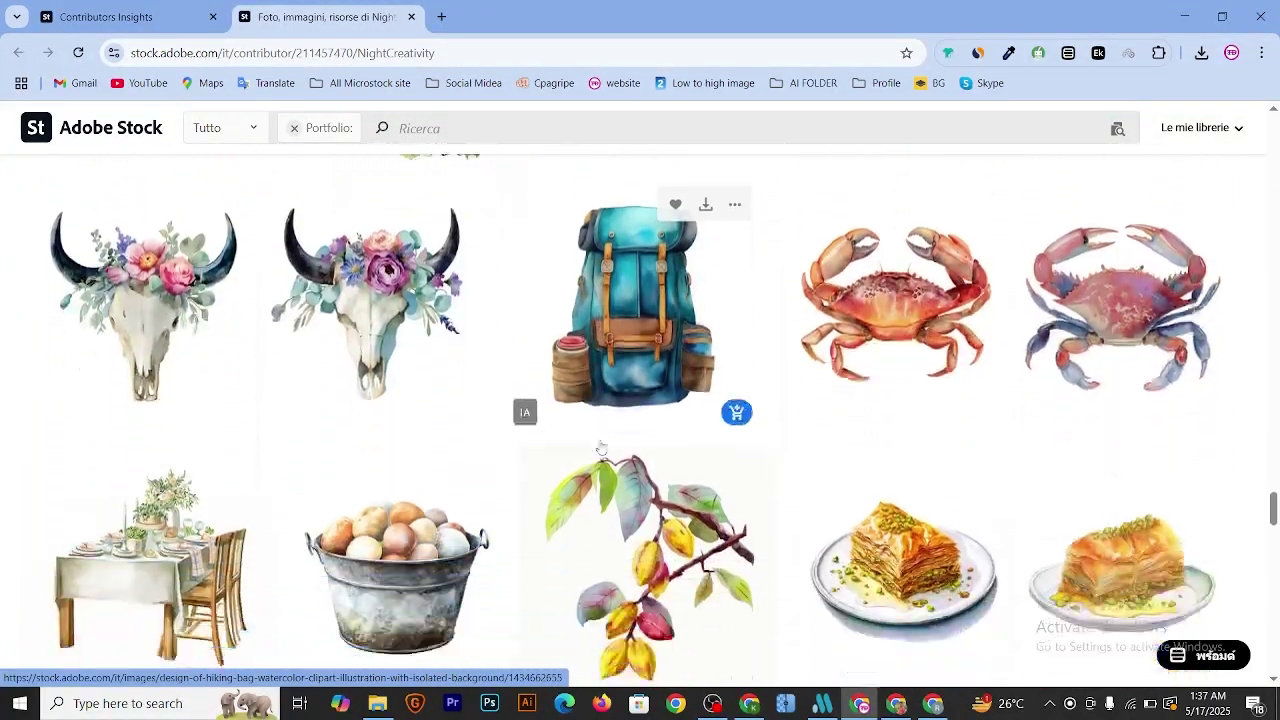
scroll(615, 452, down, 2)
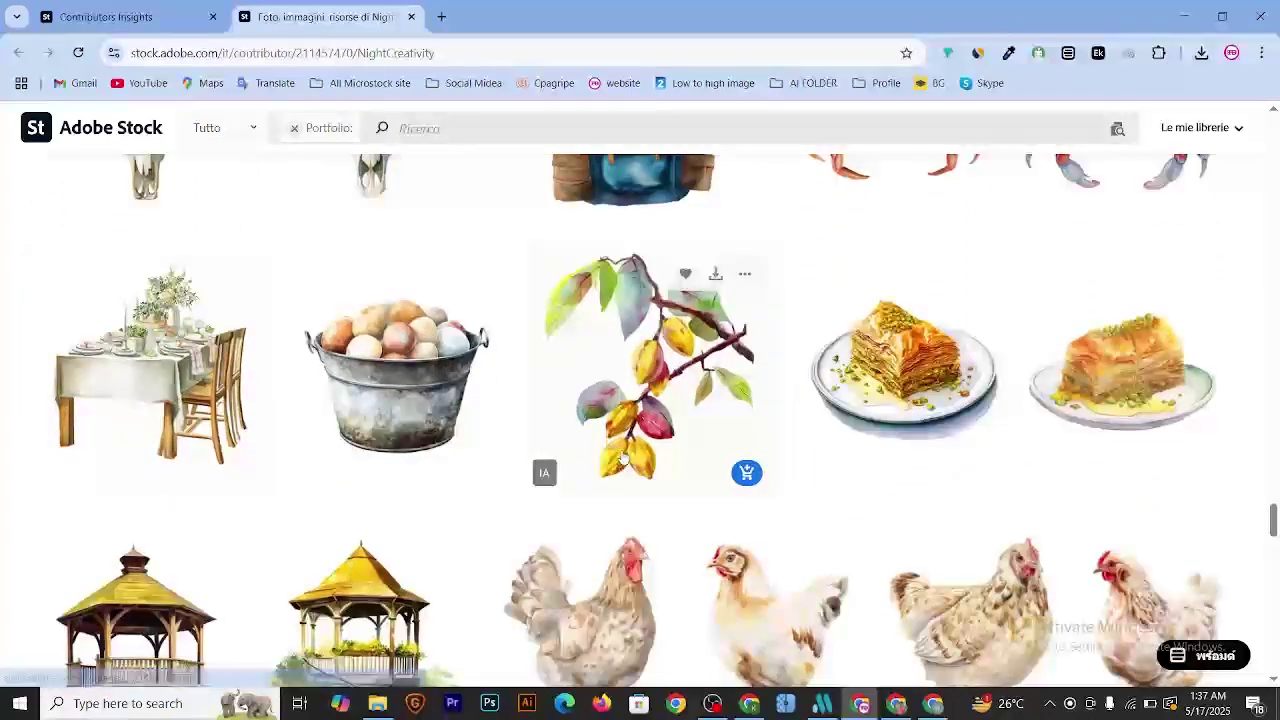
scroll(754, 450, down, 2)
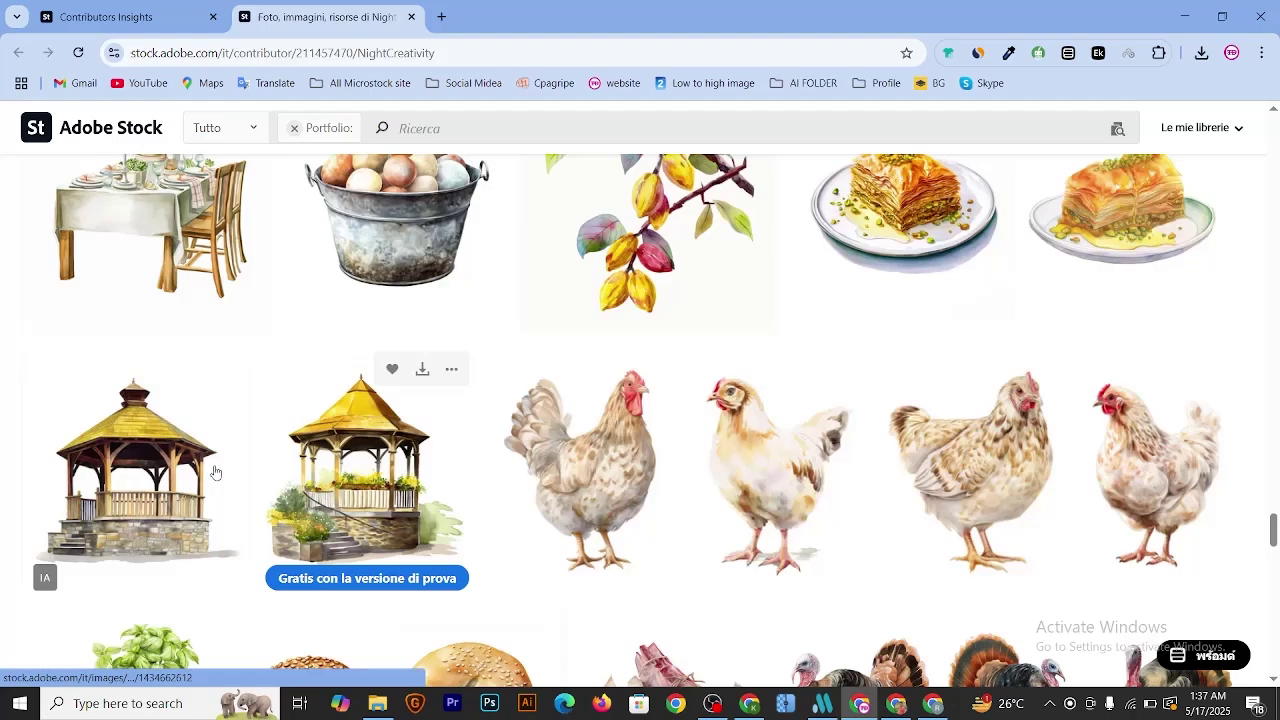
scroll(468, 455, down, 3)
scroll(500, 463, up, 5)
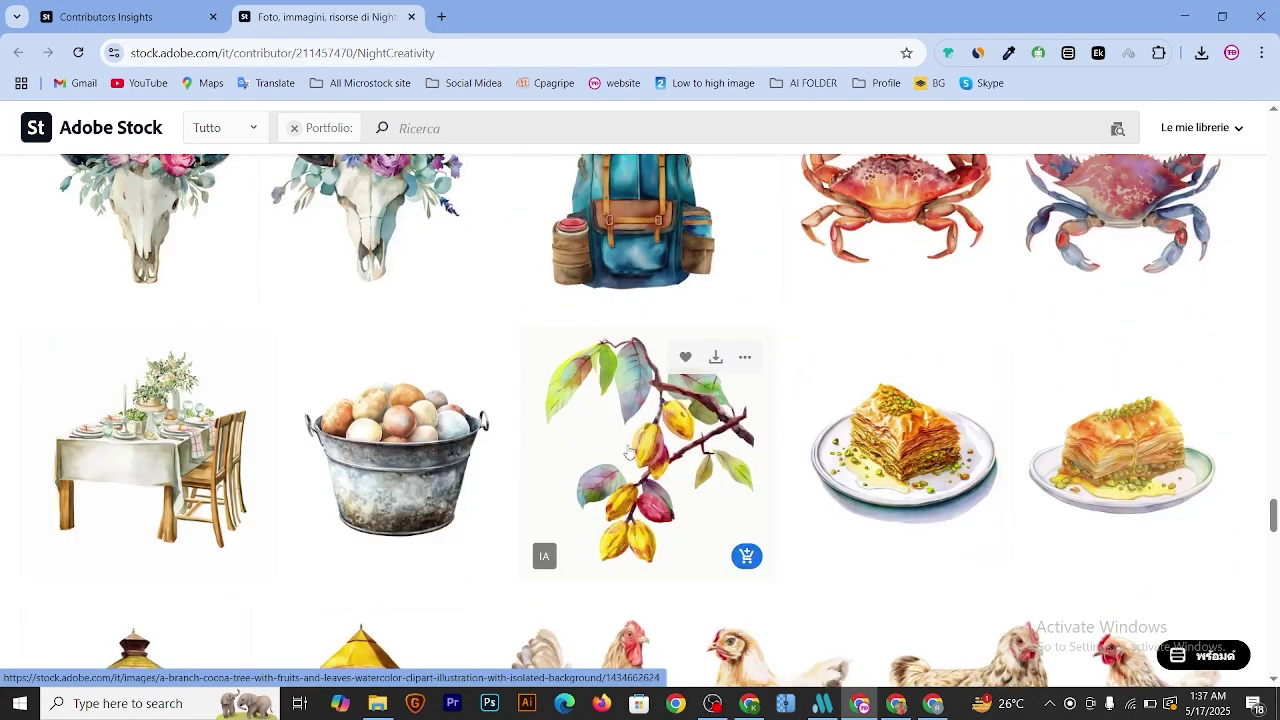
scroll(620, 452, down, 3)
scroll(260, 491, down, 1)
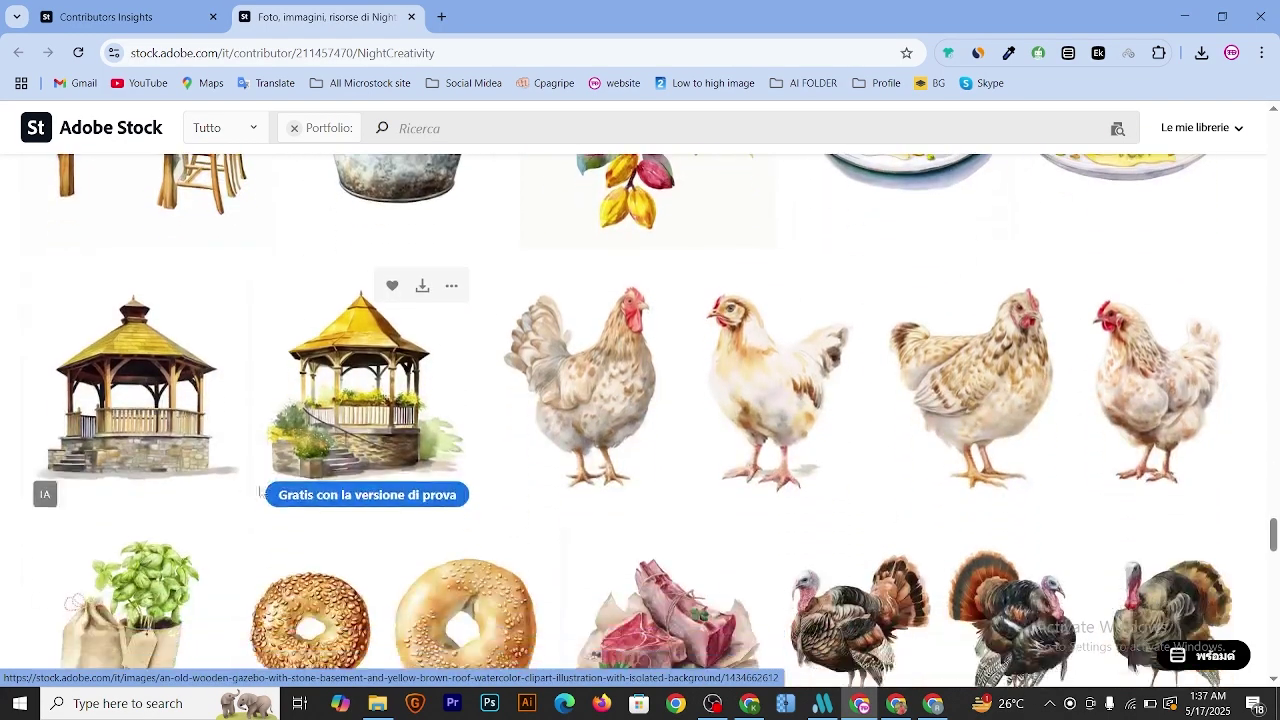
- Save the watercolor image of the two yellow-roofed gazebos as a JPEG in the Downloads folder under its suggested name
right_click(162, 432)
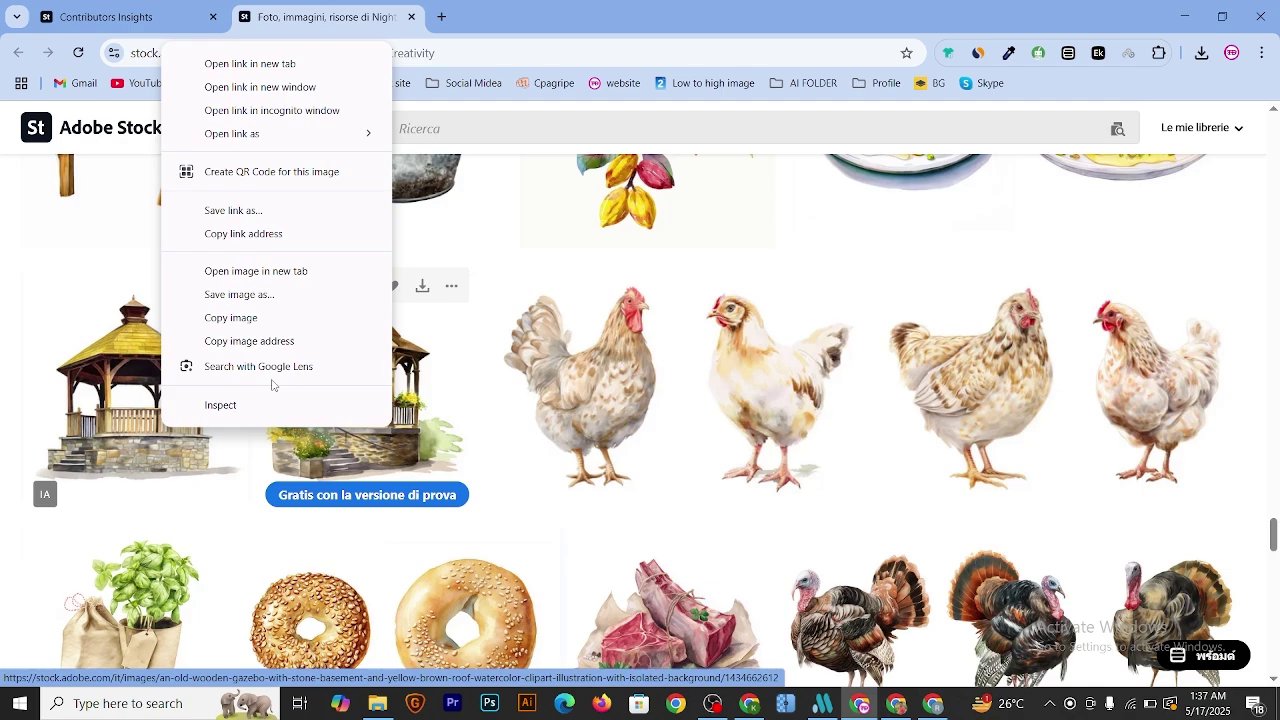
click(242, 296)
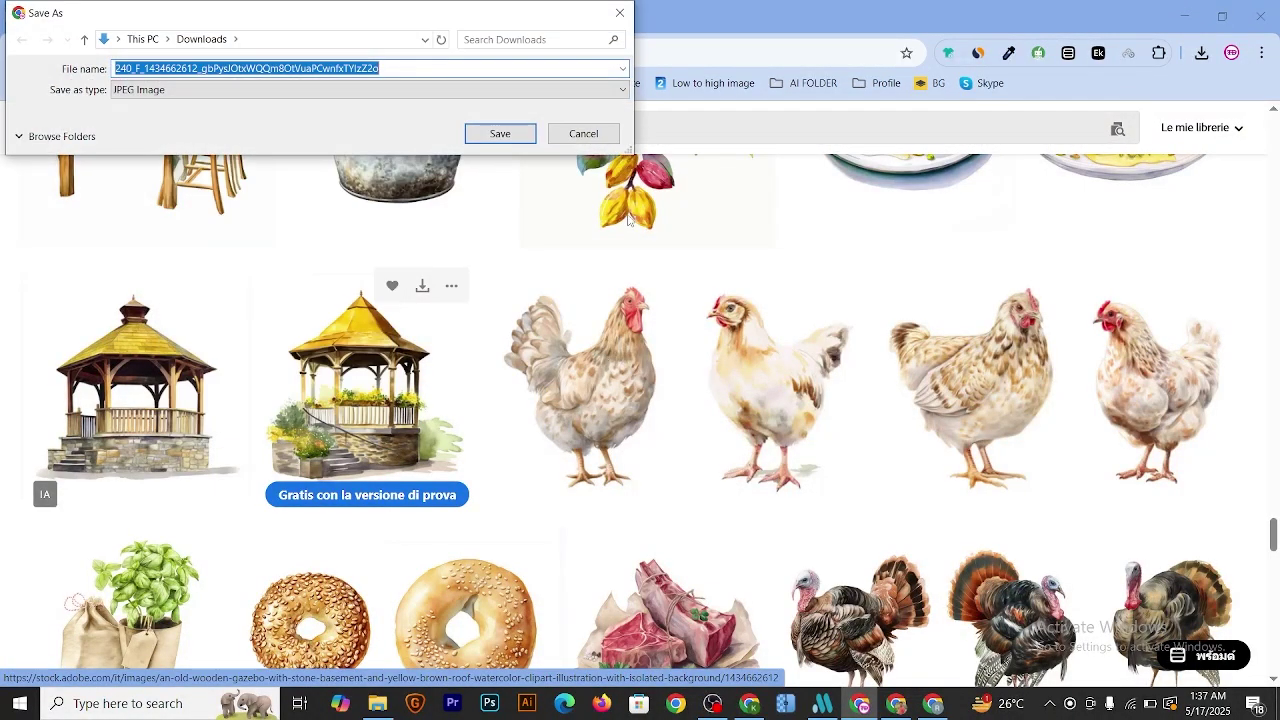
click(489, 135)
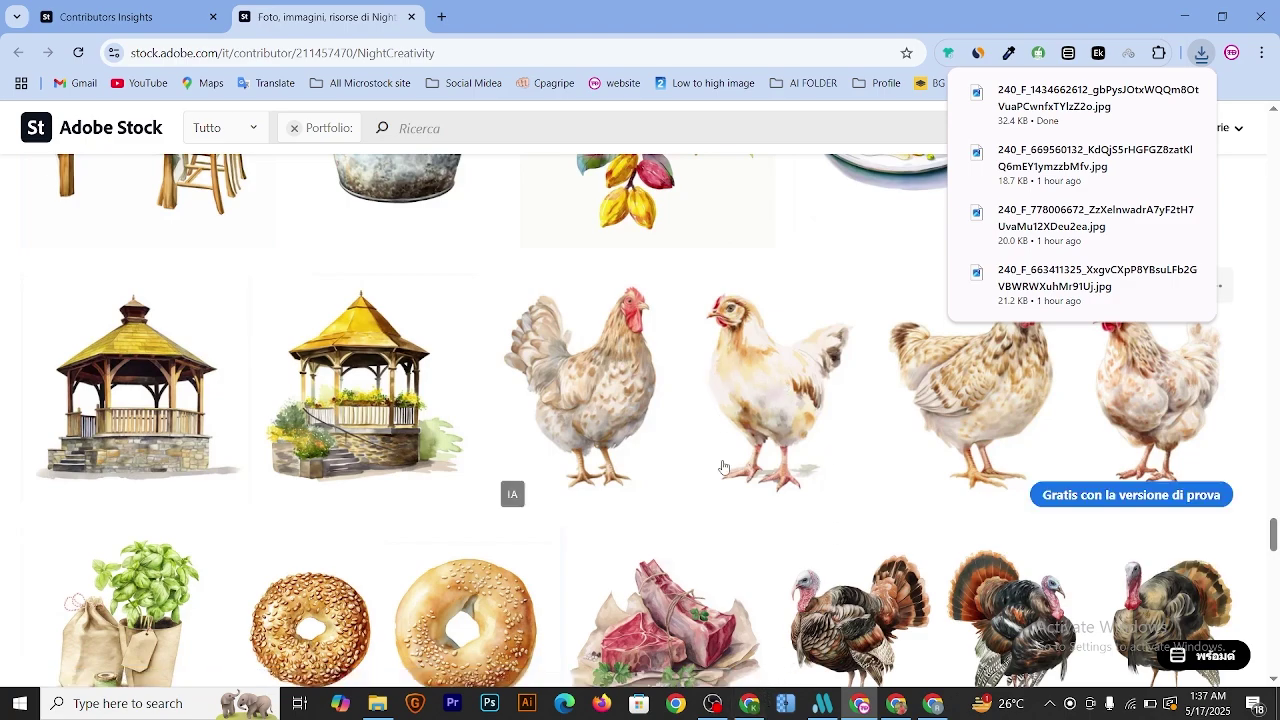
- Switch to Leonardo.Ai and run Describe With AI on the saved two-gazebo JPEG from Downloads to fill in the prompt
click(748, 704)
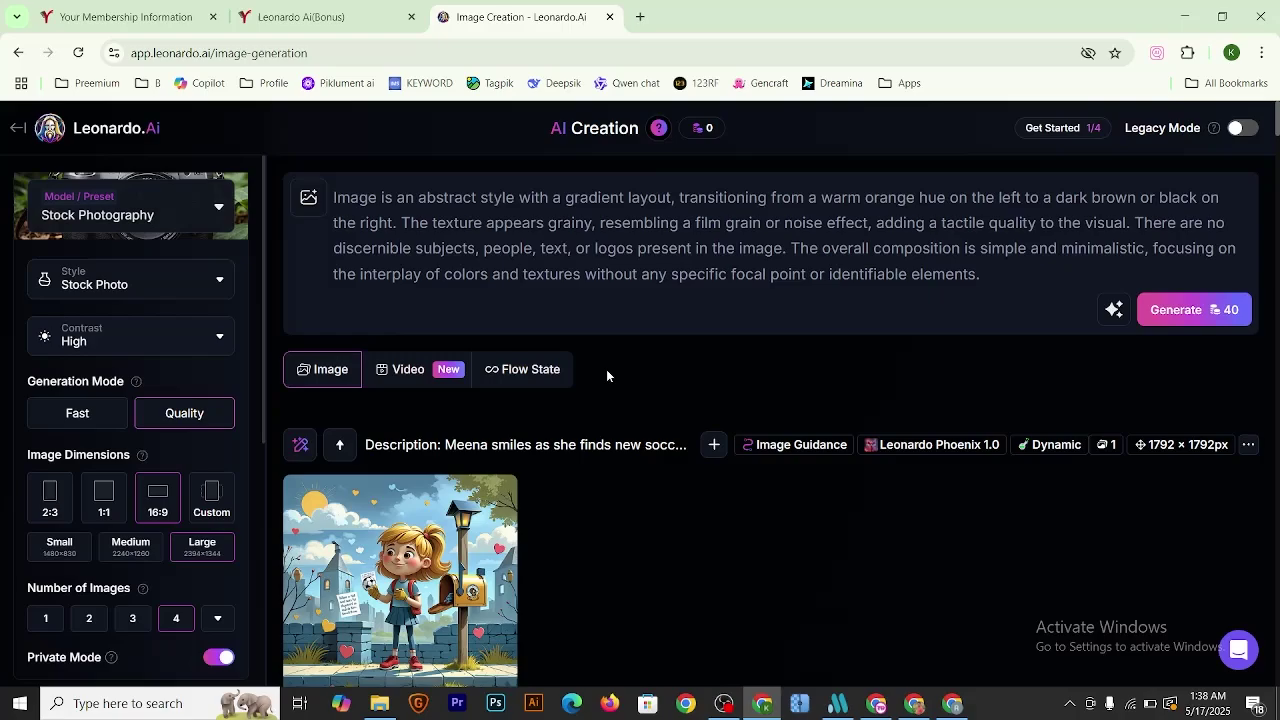
click(1113, 310)
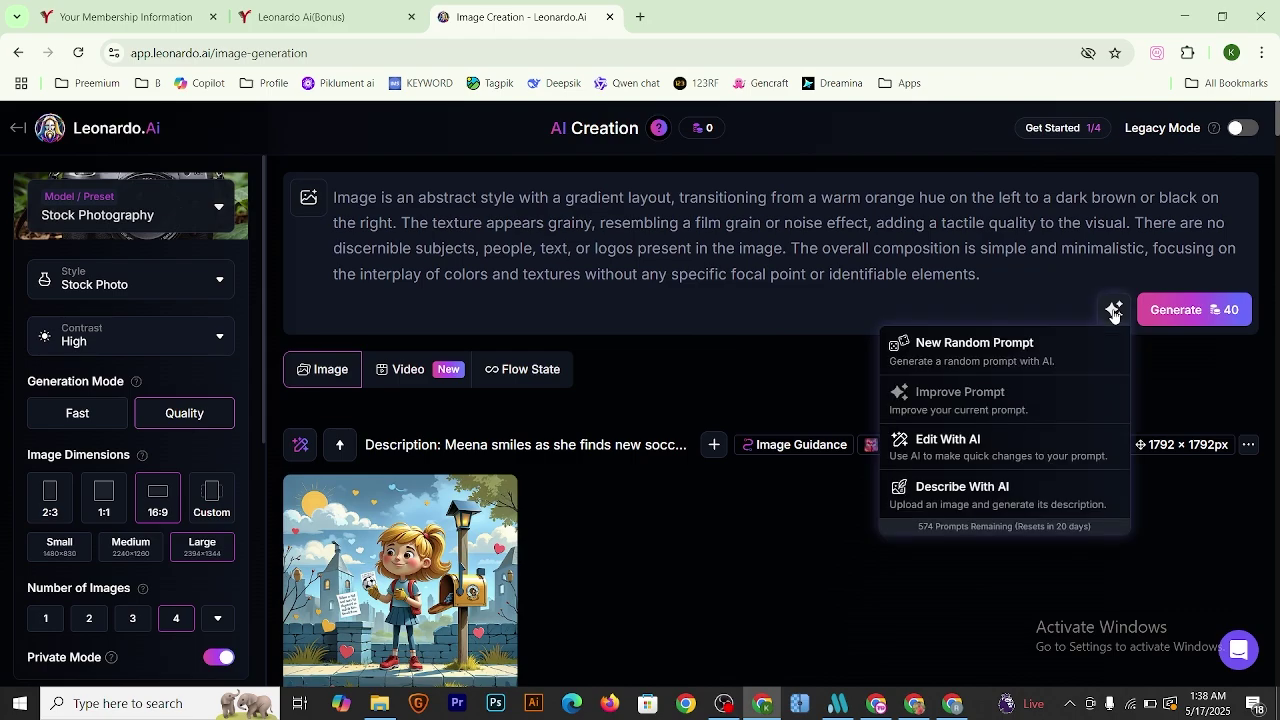
click(985, 498)
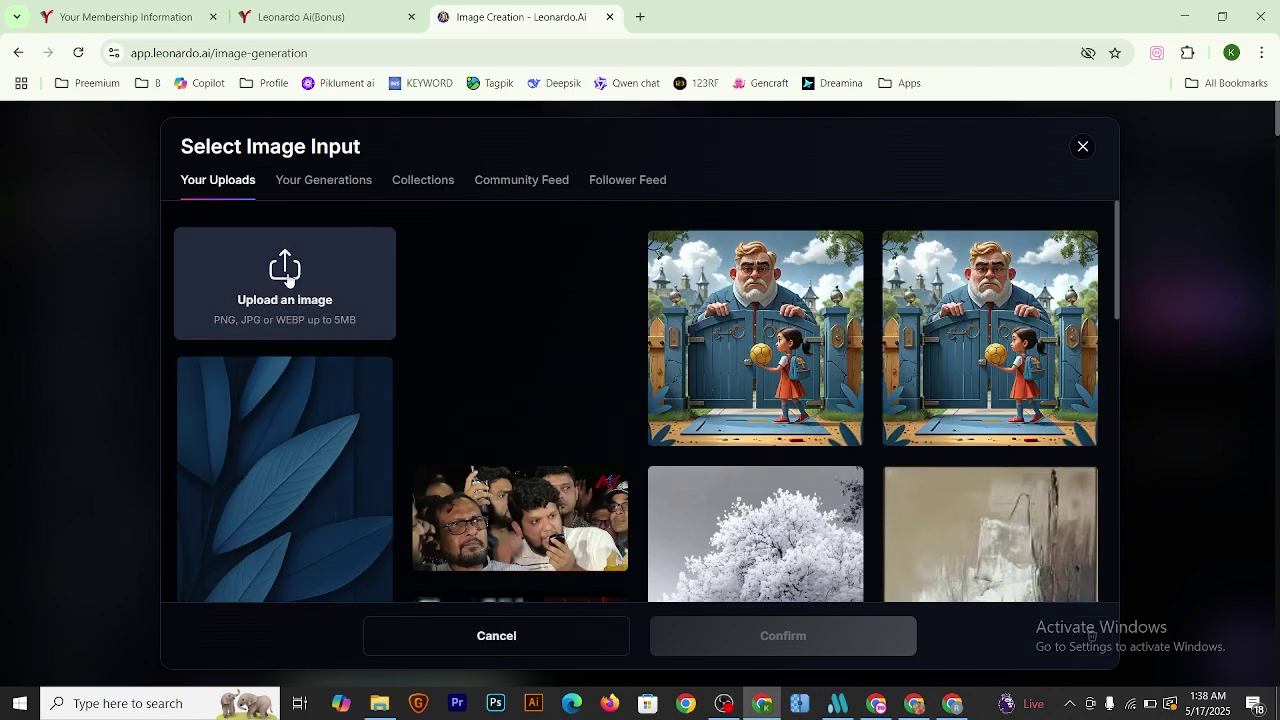
click(285, 288)
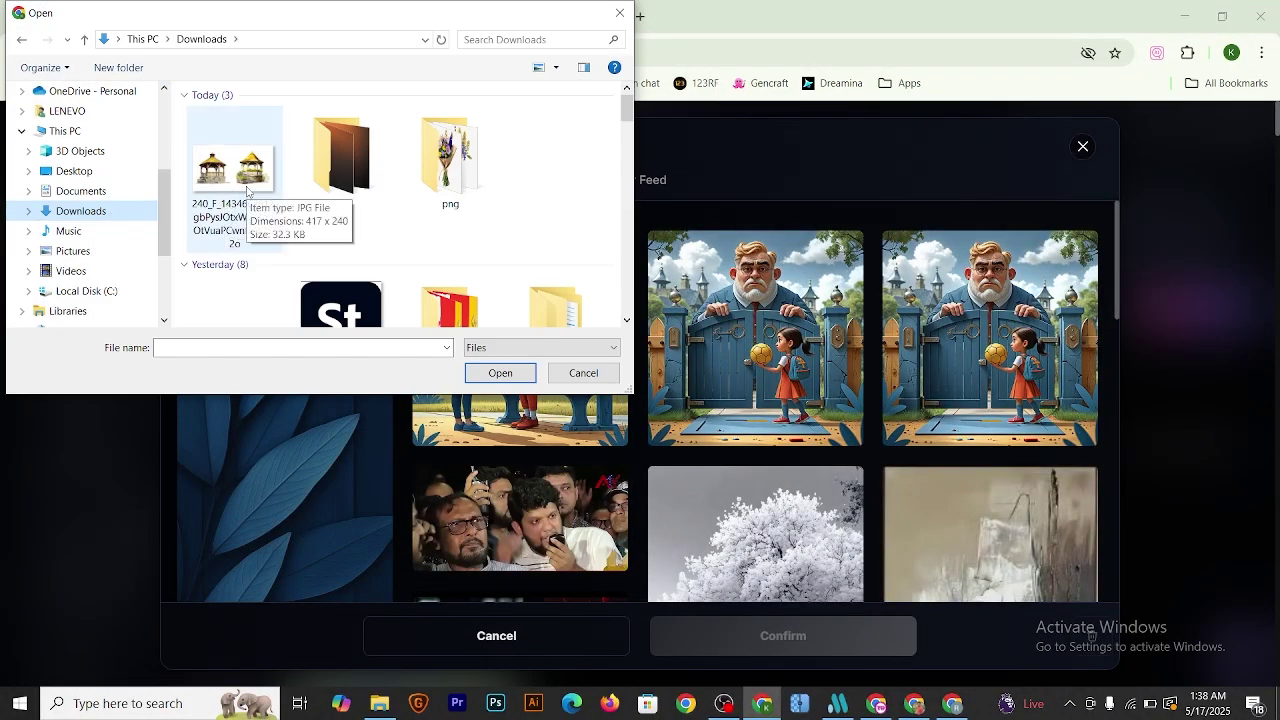
click(246, 186)
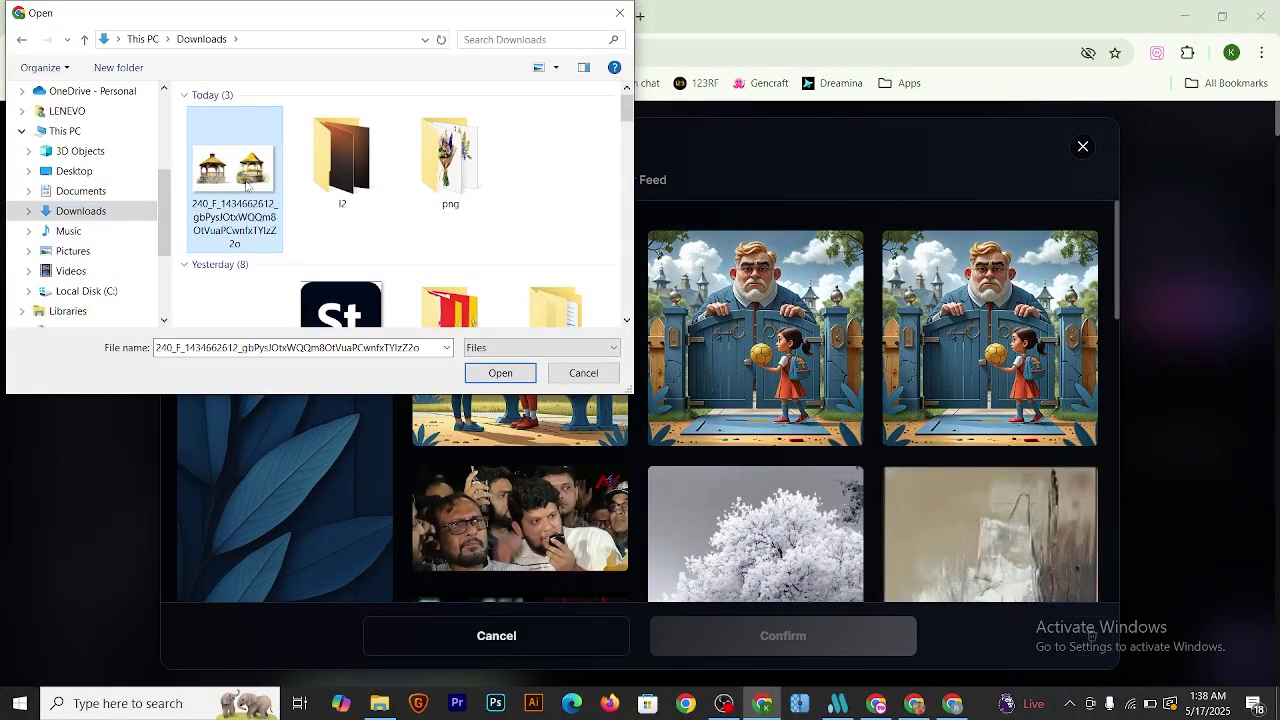
click(498, 373)
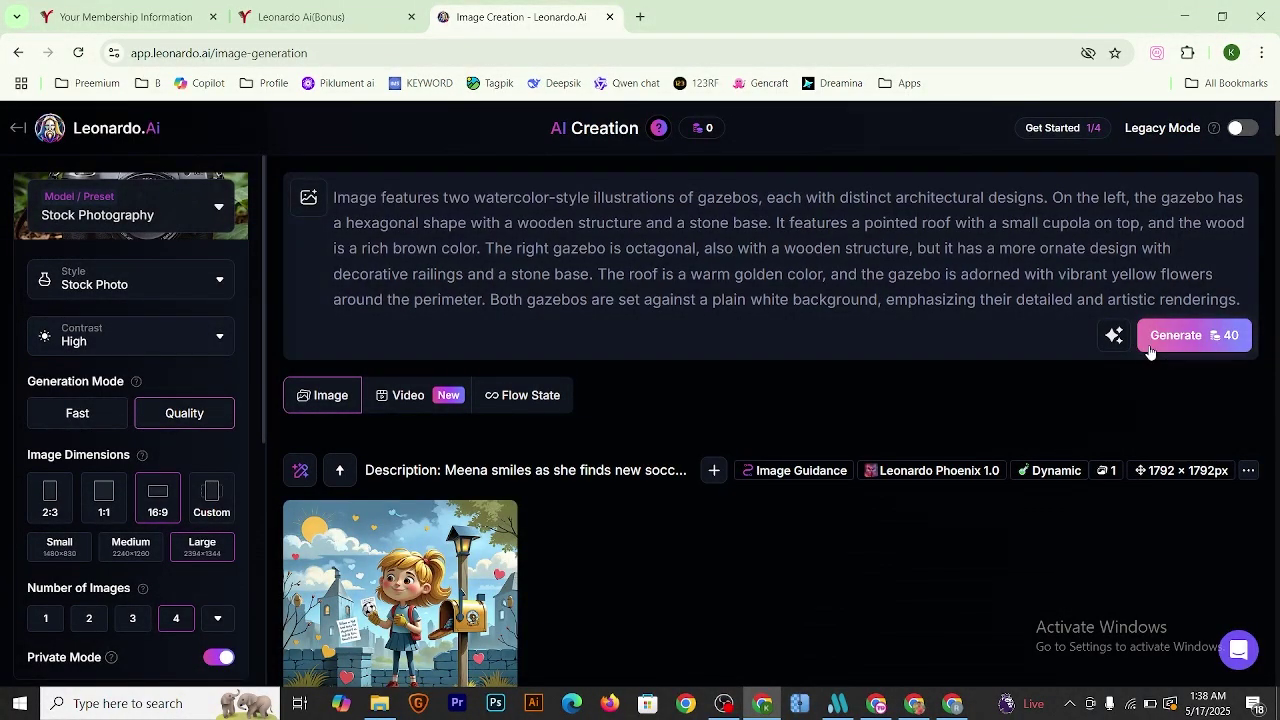
- Generate four images from the watercolor gazebo description, keeping the current Stock Photography preset and 16:9 Large settings
click(1182, 345)
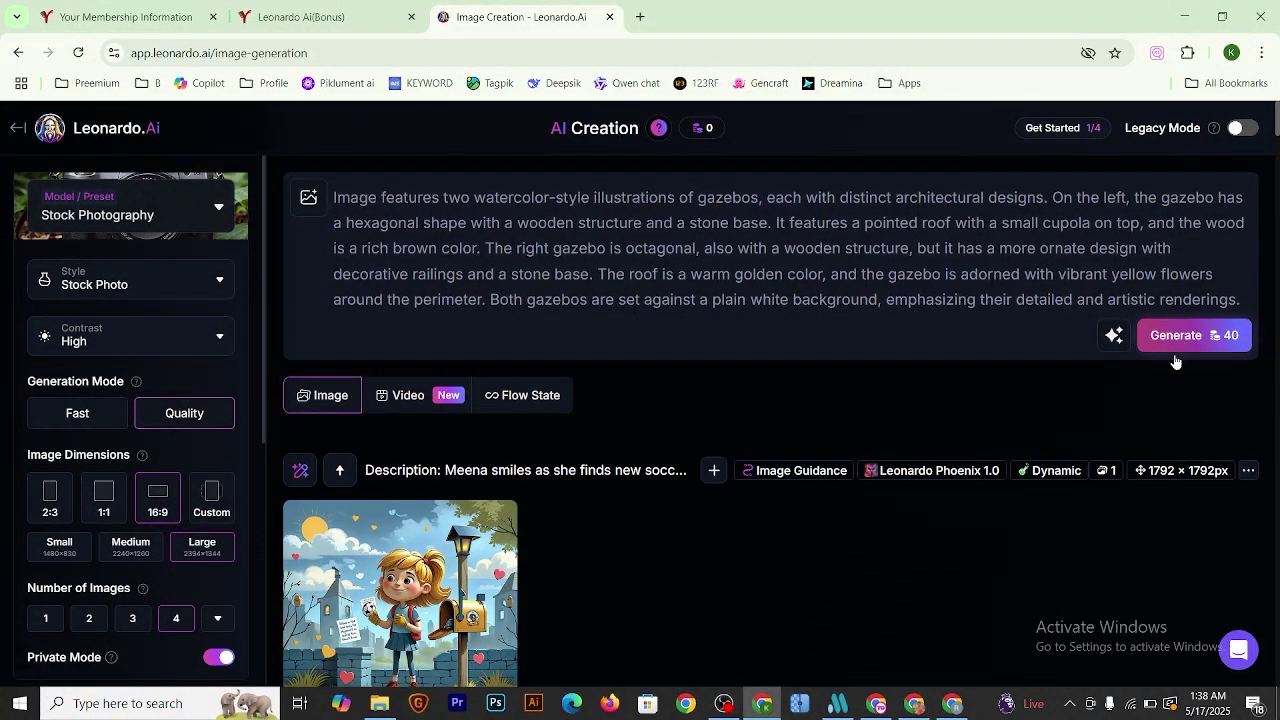
scroll(774, 454, down, 2)
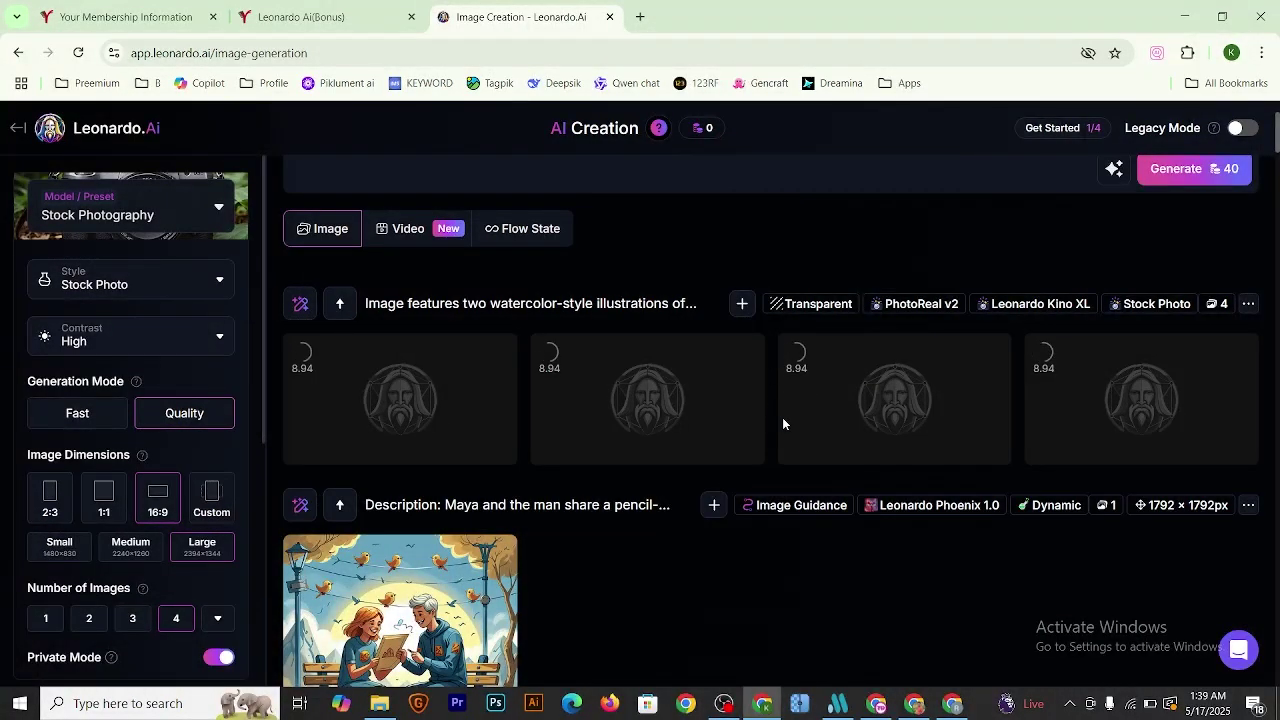
scroll(714, 466, up, 1)
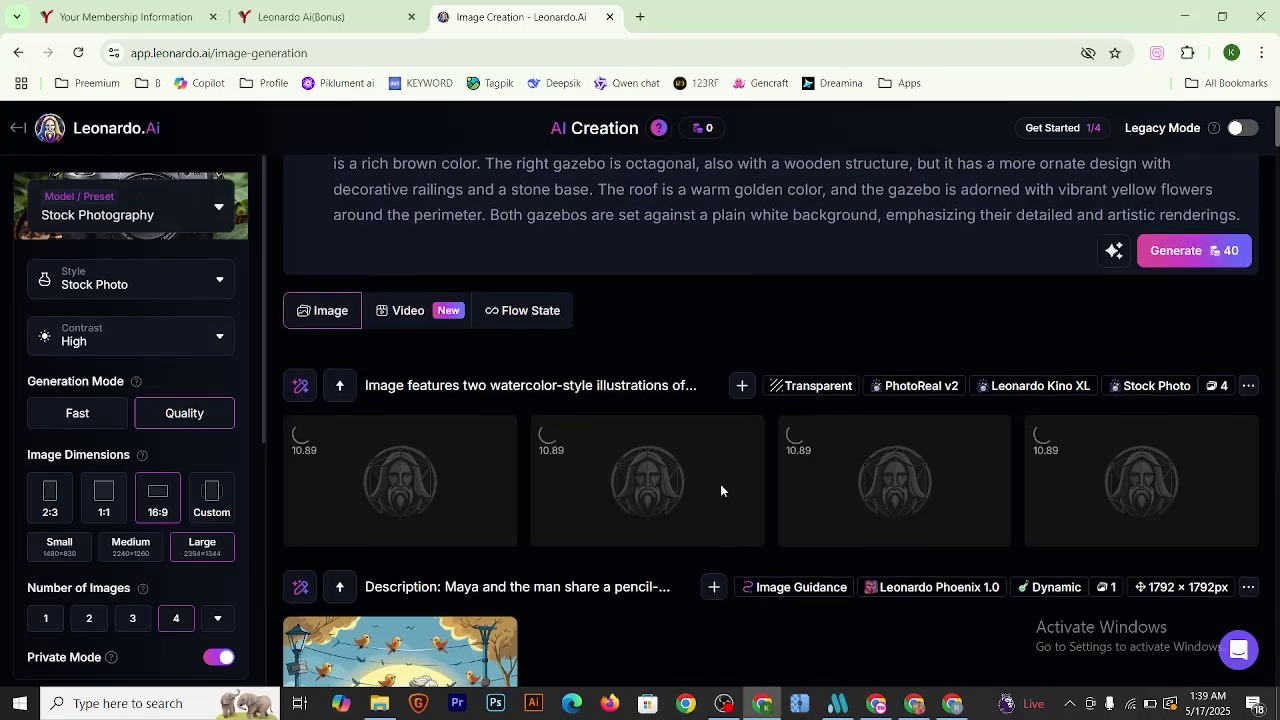
scroll(720, 490, down, 2)
scroll(720, 490, up, 1)
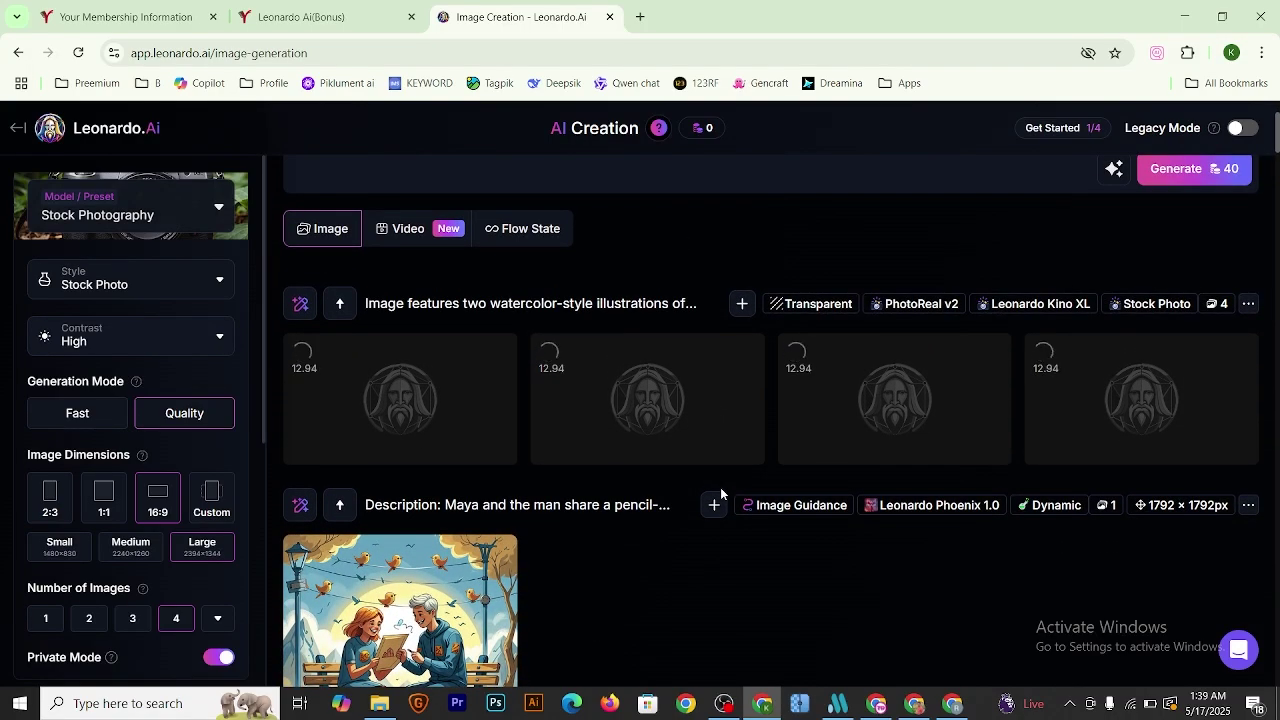
scroll(597, 452, up, 1)
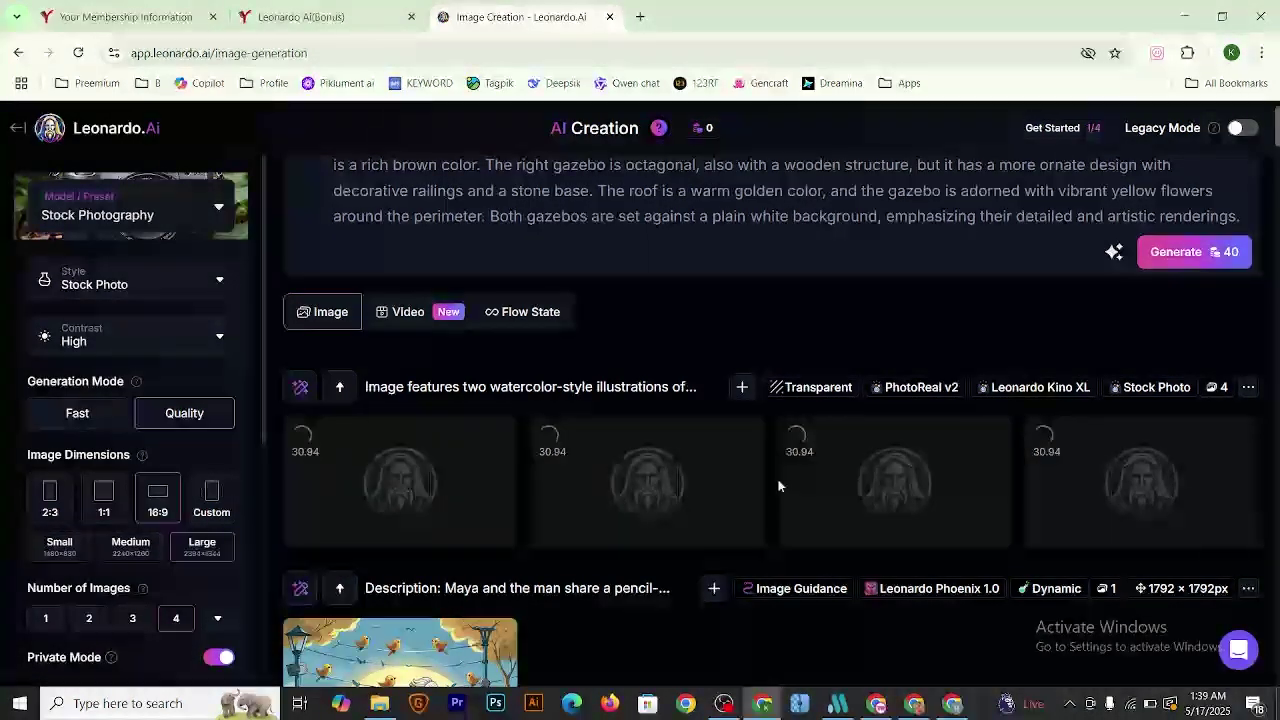
scroll(780, 480, down, 1)
scroll(779, 487, up, 1)
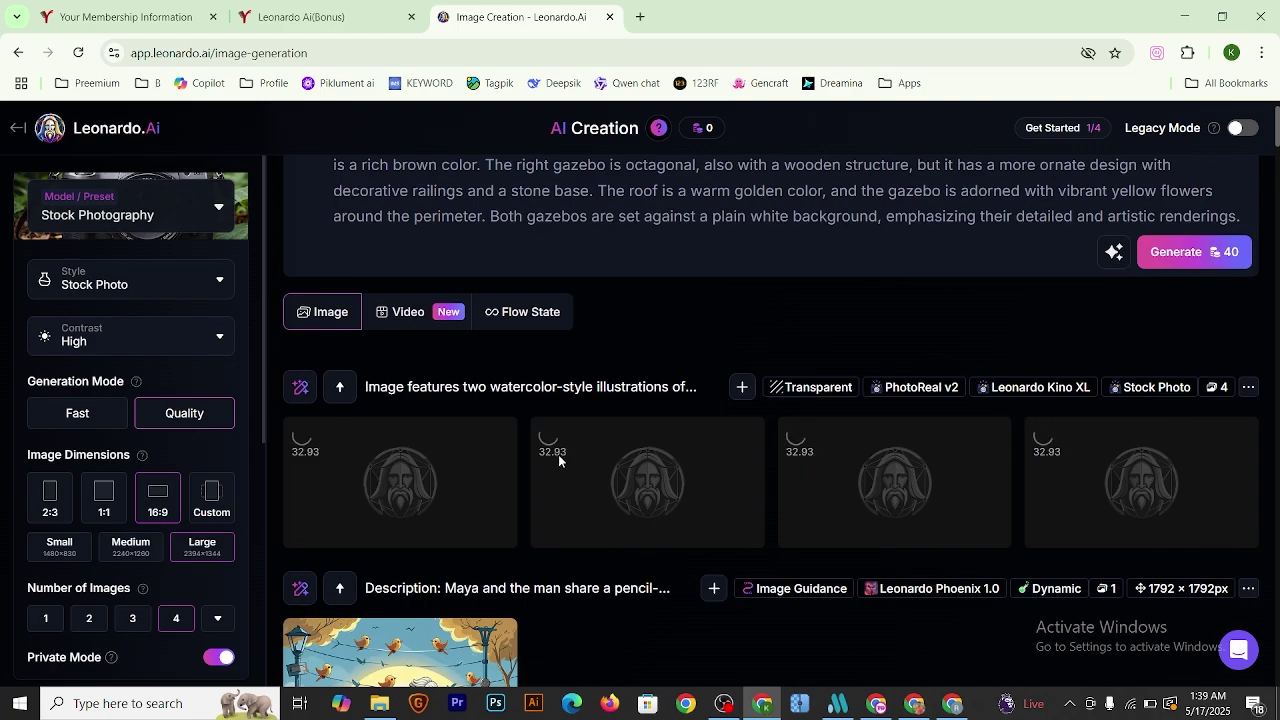
scroll(766, 436, down, 1)
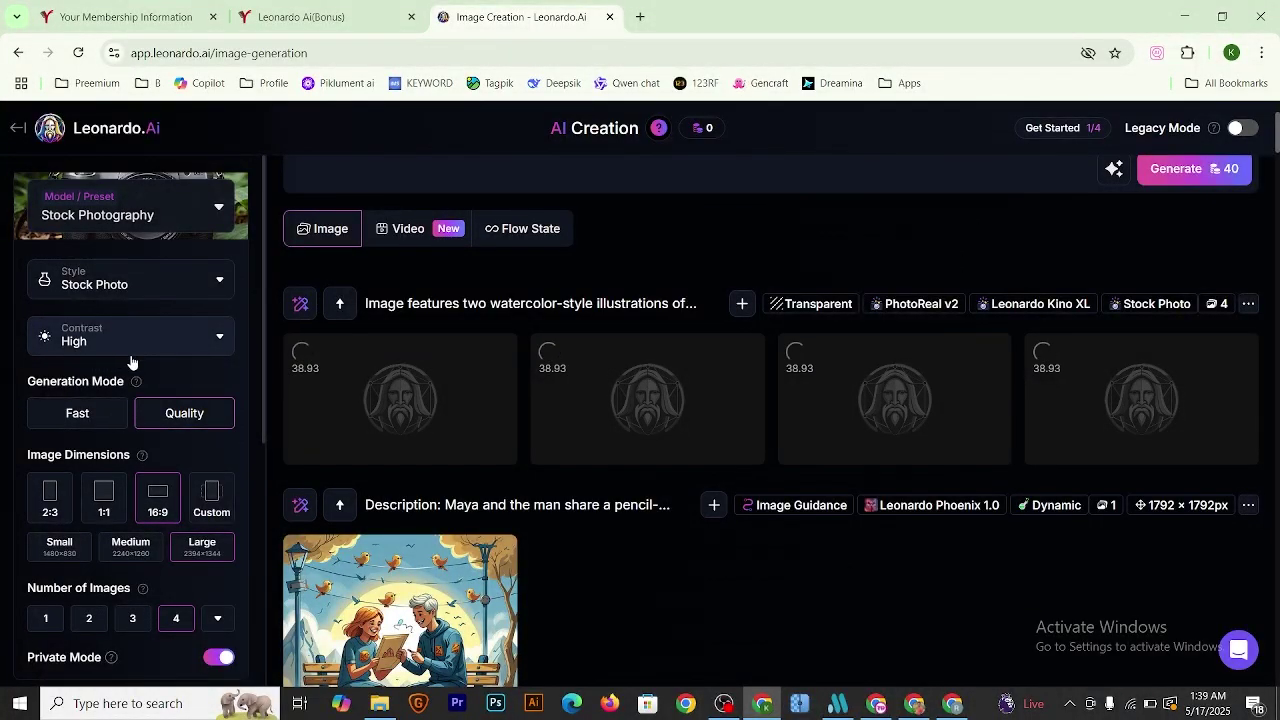
- Download all four generated transparent gazebo images from the generation feed
scroll(150, 370, down, 2)
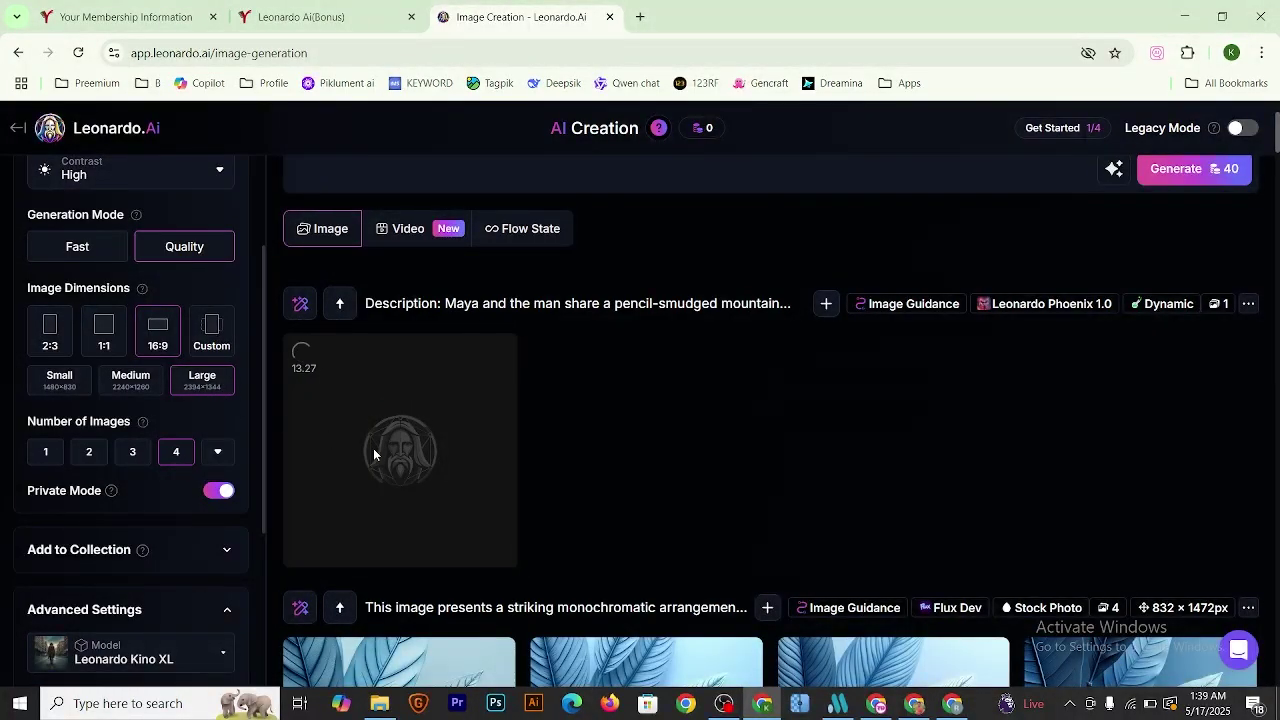
scroll(434, 470, down, 2)
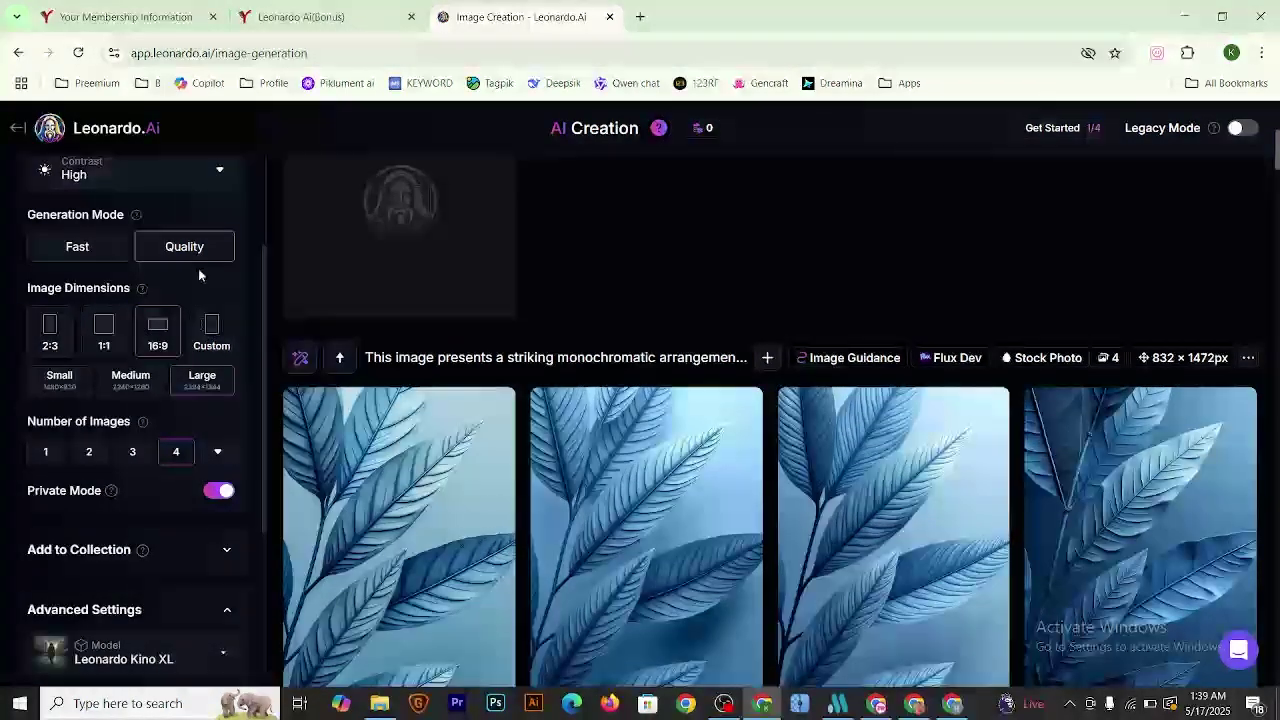
scroll(640, 400, down, 5)
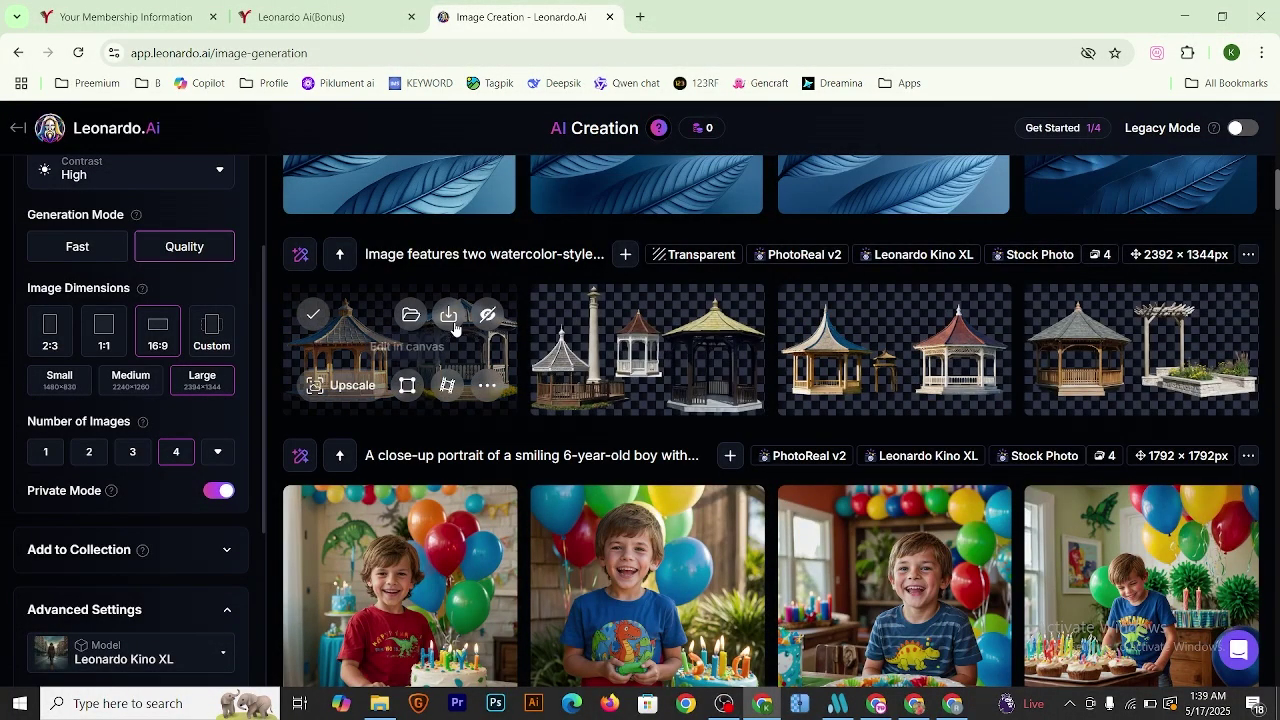
click(450, 318)
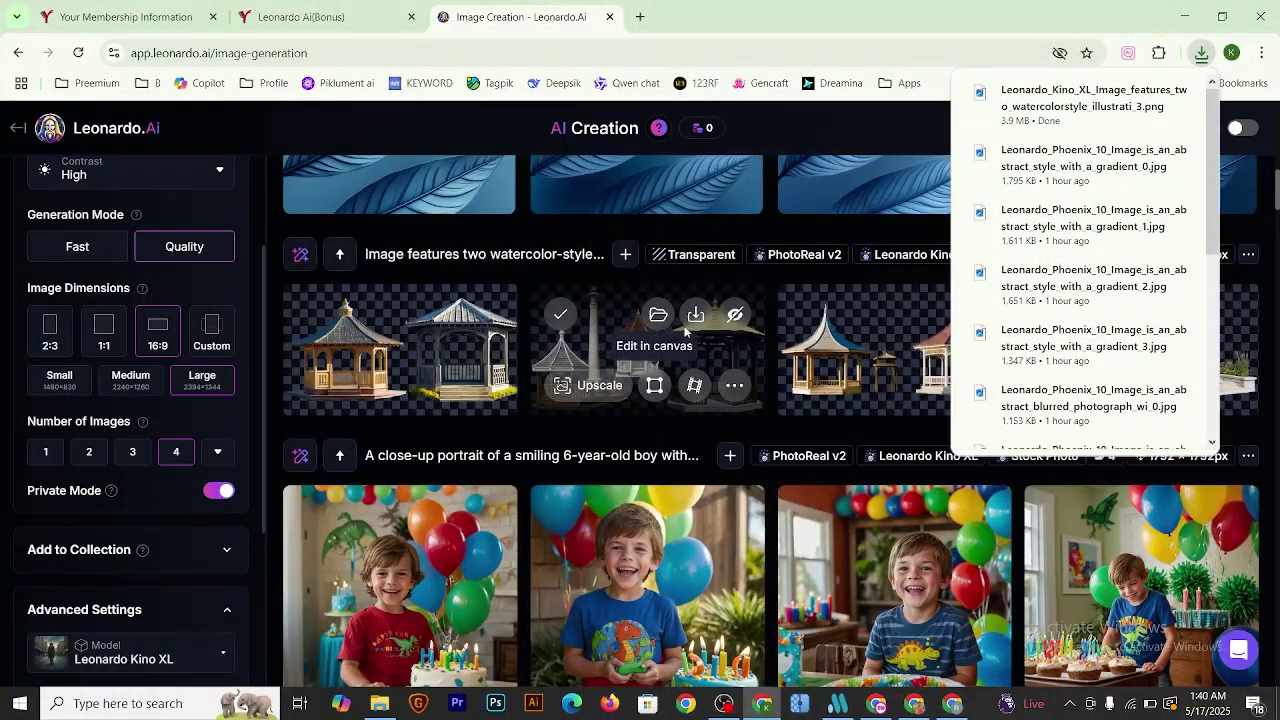
click(695, 314)
click(942, 316)
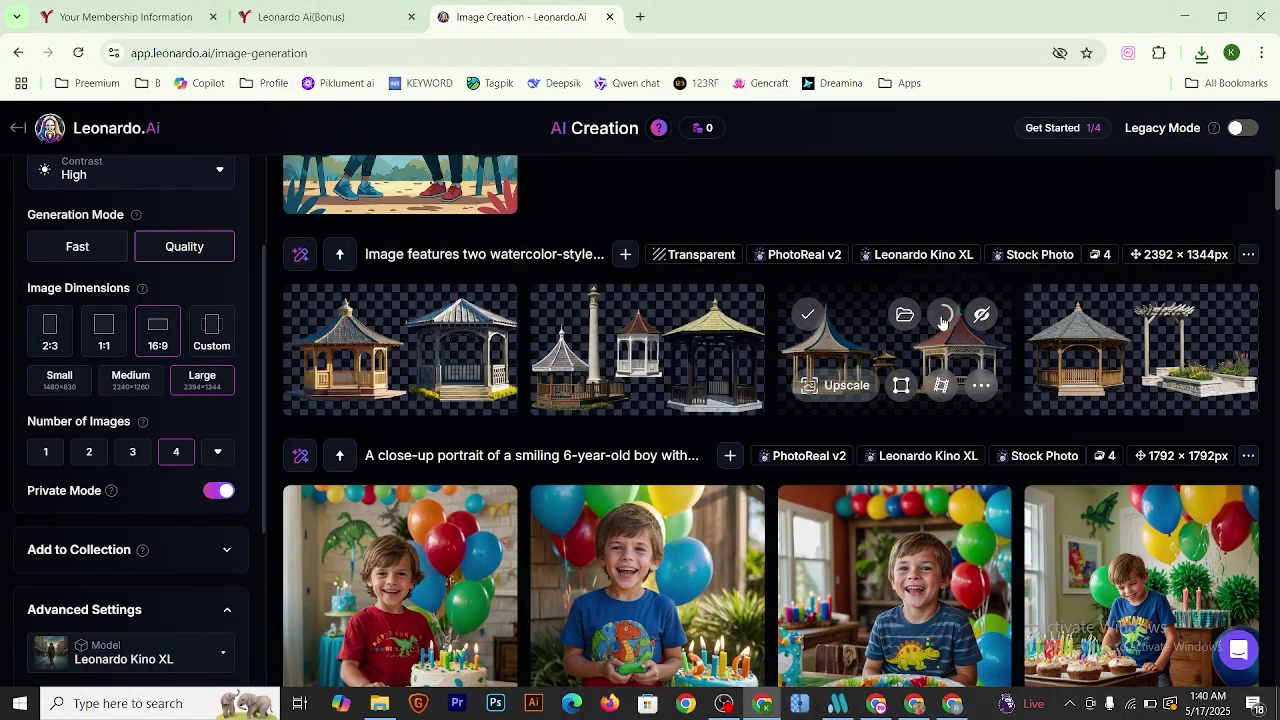
click(1189, 316)
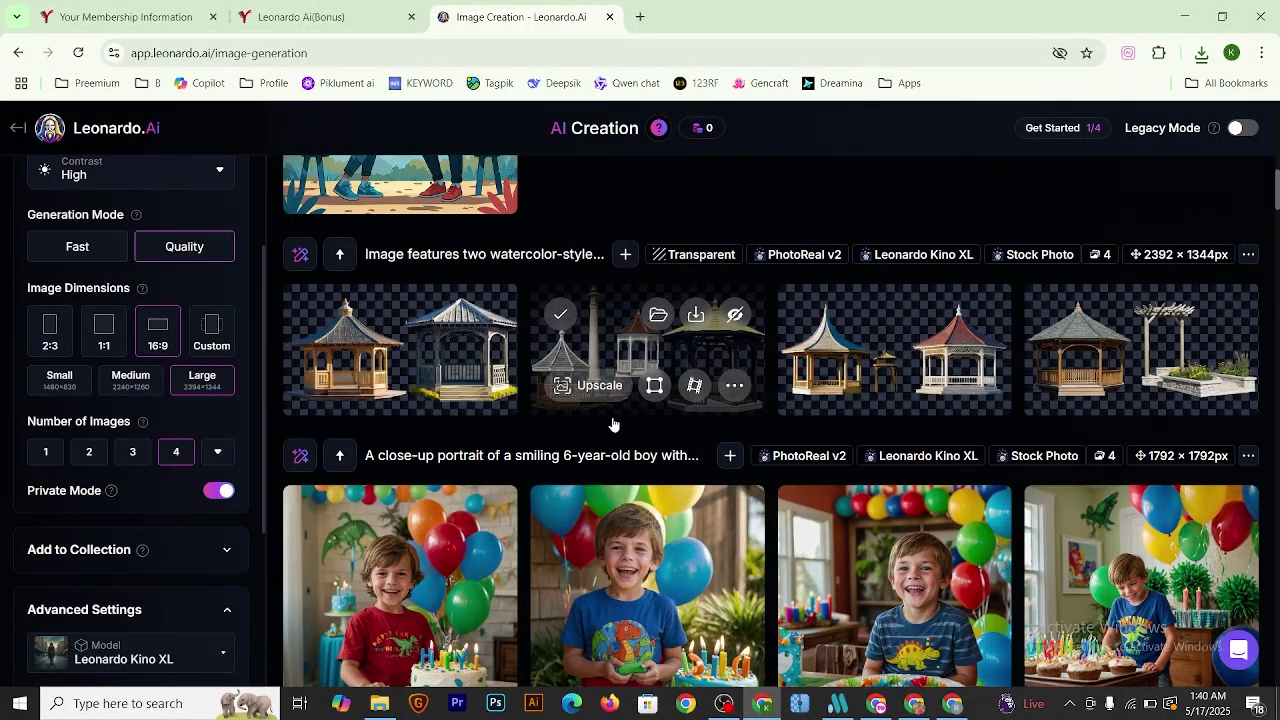
scroll(613, 425, up, 1)
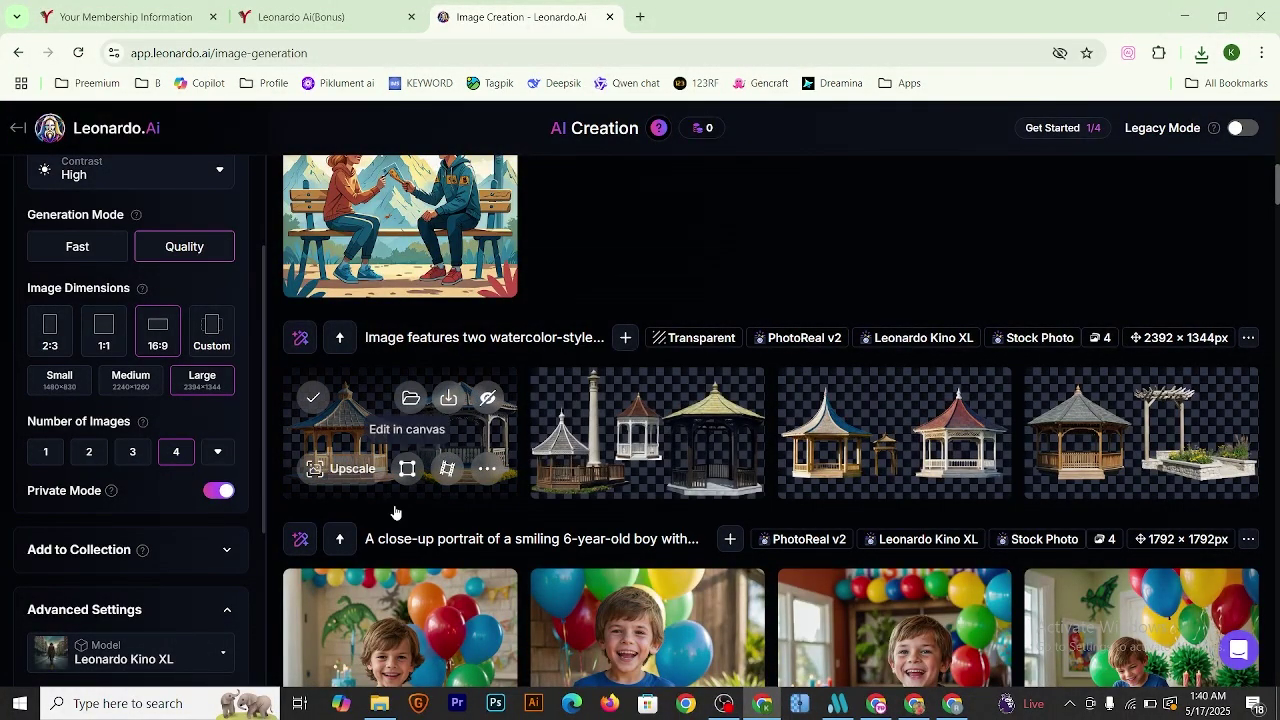
- Switch to the Downloads folder, open the gazebo-and-pergola image, and examine its posts, stonework and yellow flowers up close
click(380, 703)
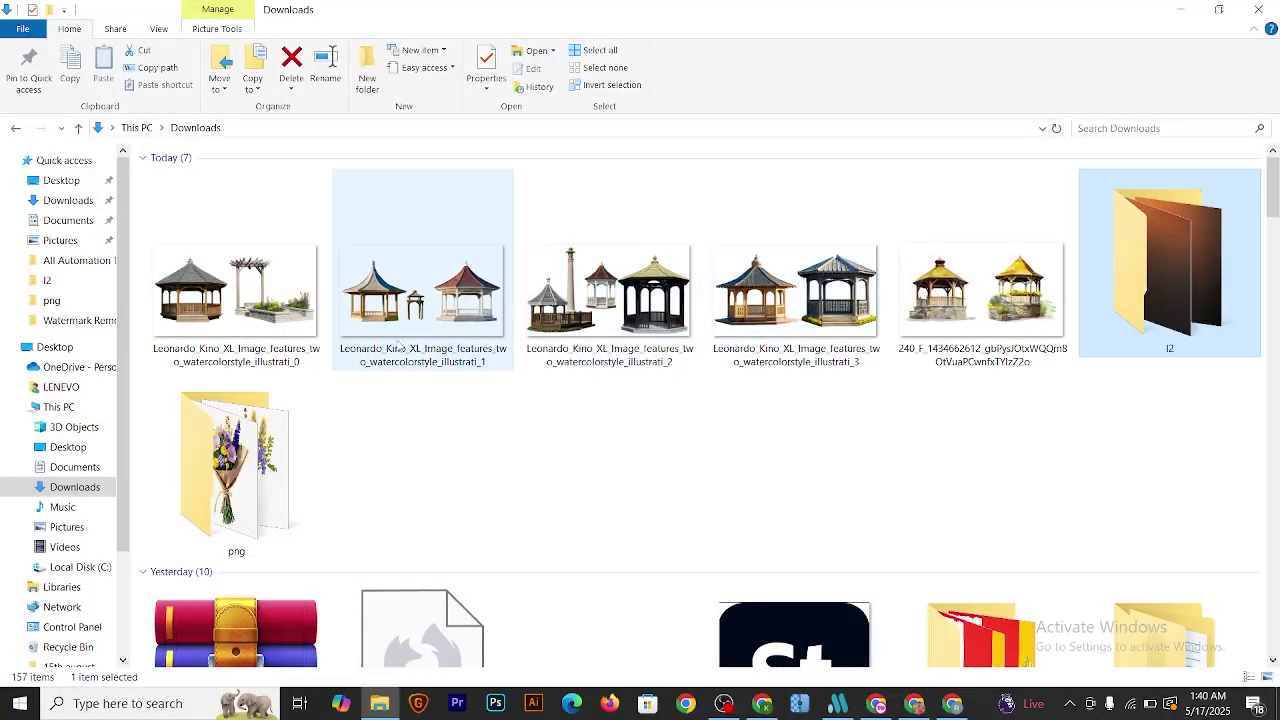
click(241, 313)
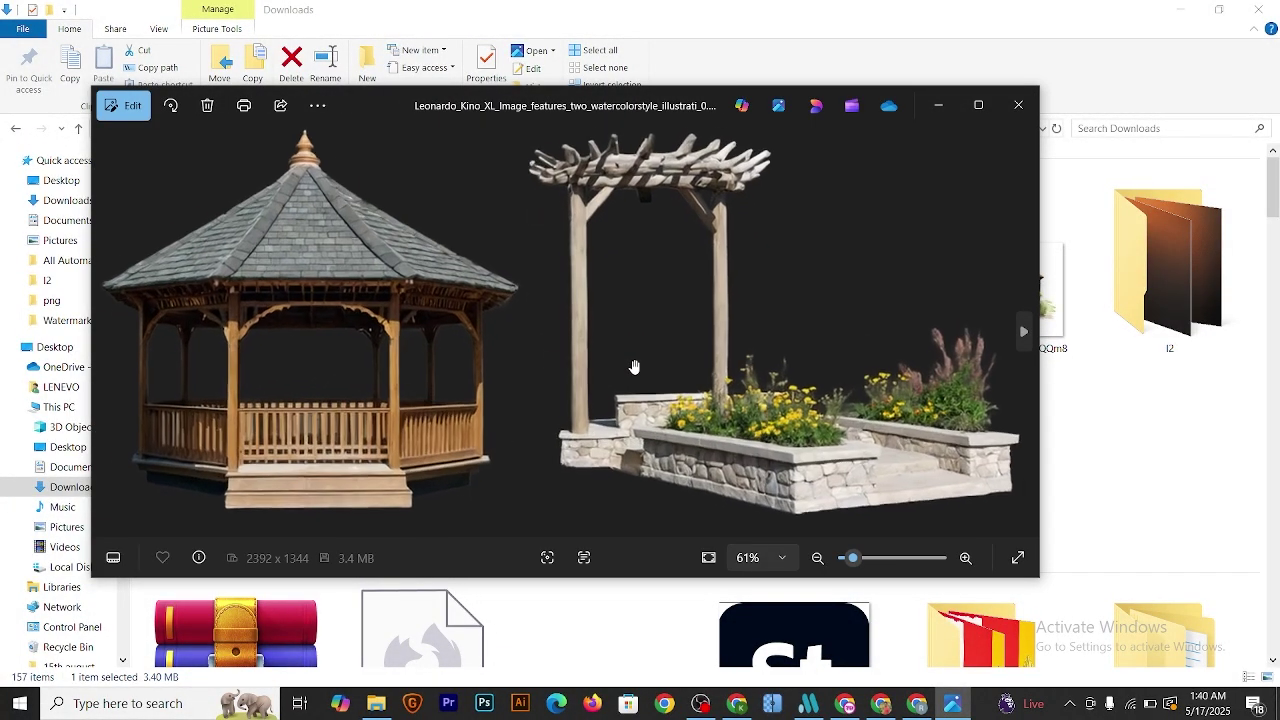
scroll(634, 367, up, 3)
drag(497, 380, 316, 218)
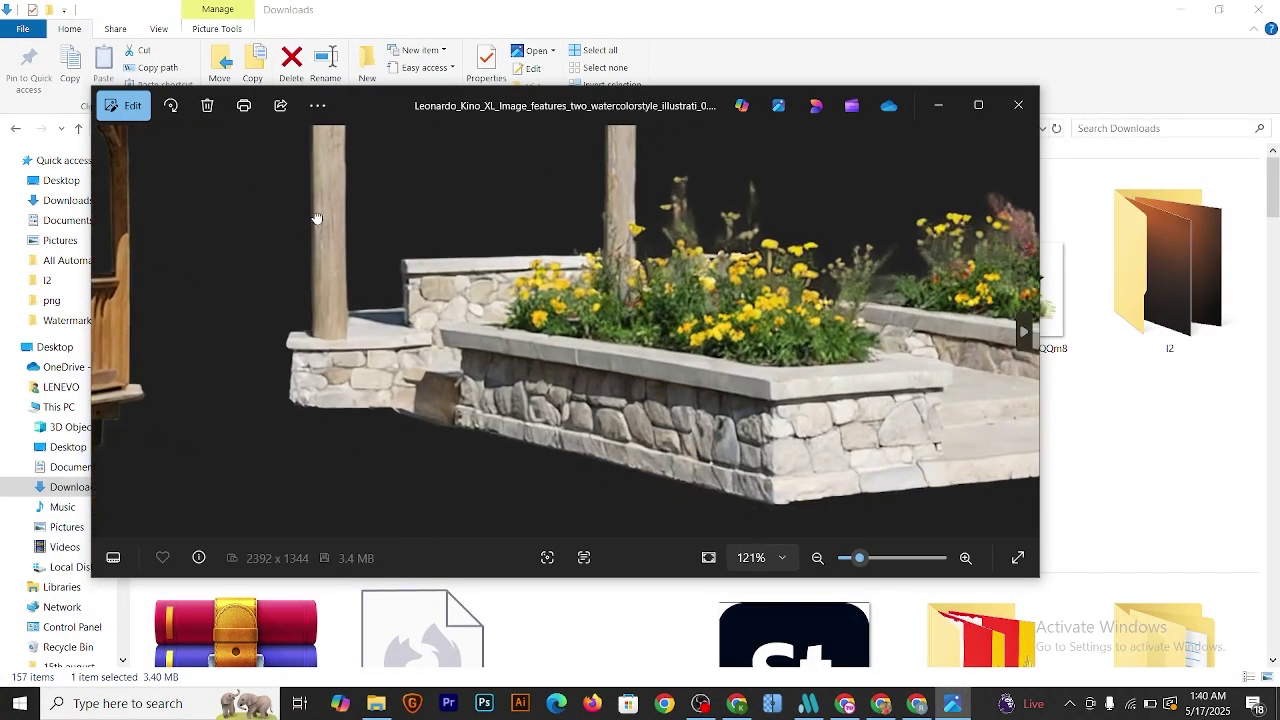
drag(562, 352, 268, 261)
drag(563, 303, 622, 452)
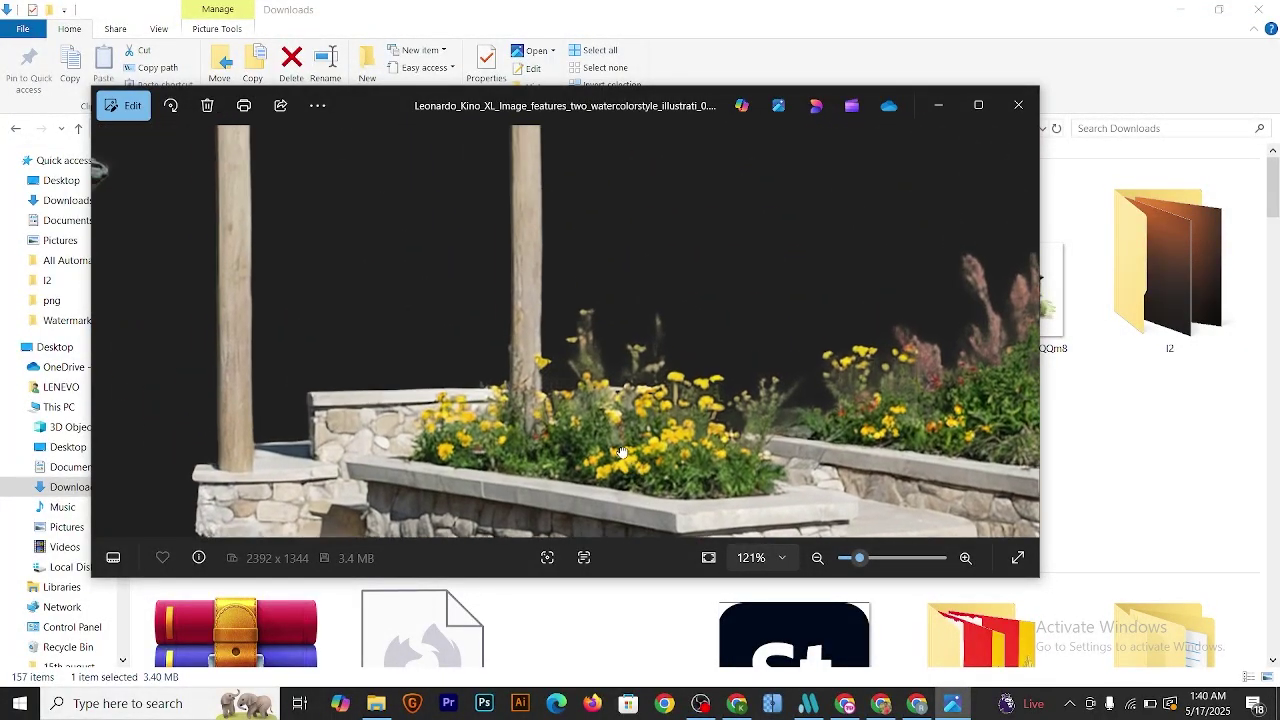
scroll(562, 392, down, 3)
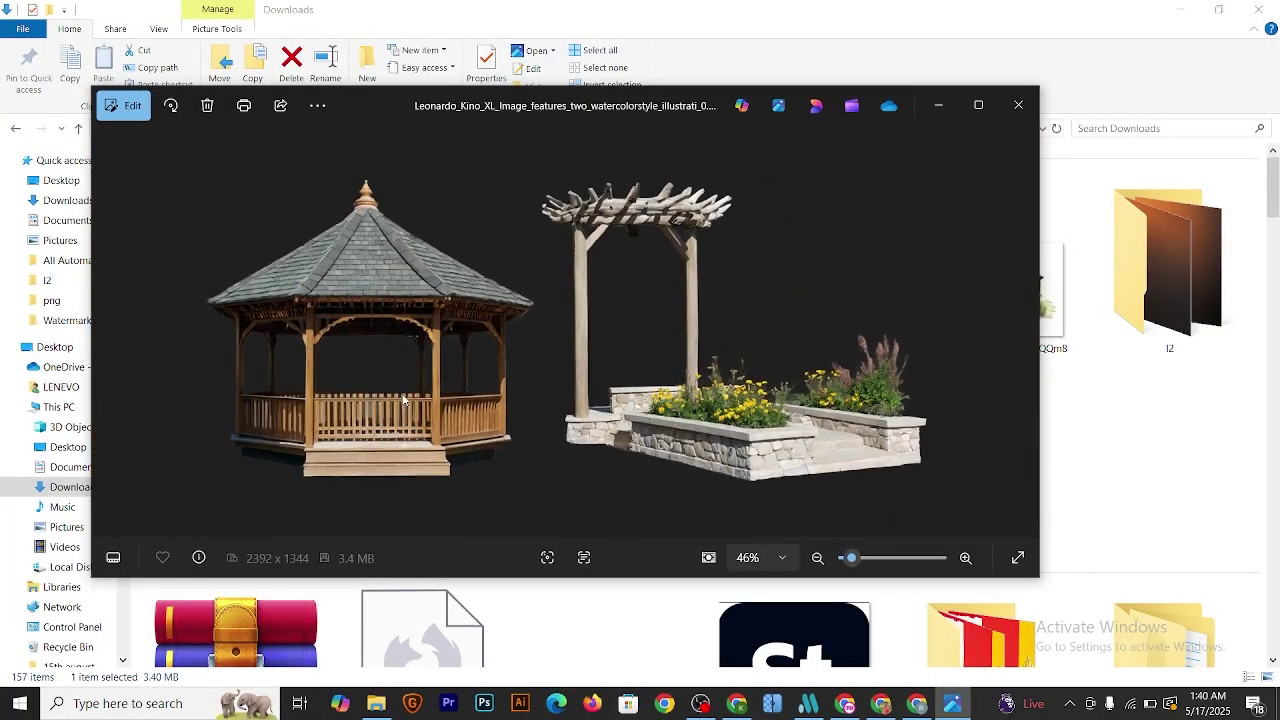
- View the next two downloaded gazebo images and inspect their details and cut-out edges, including the small white gazebo's base
click(1024, 332)
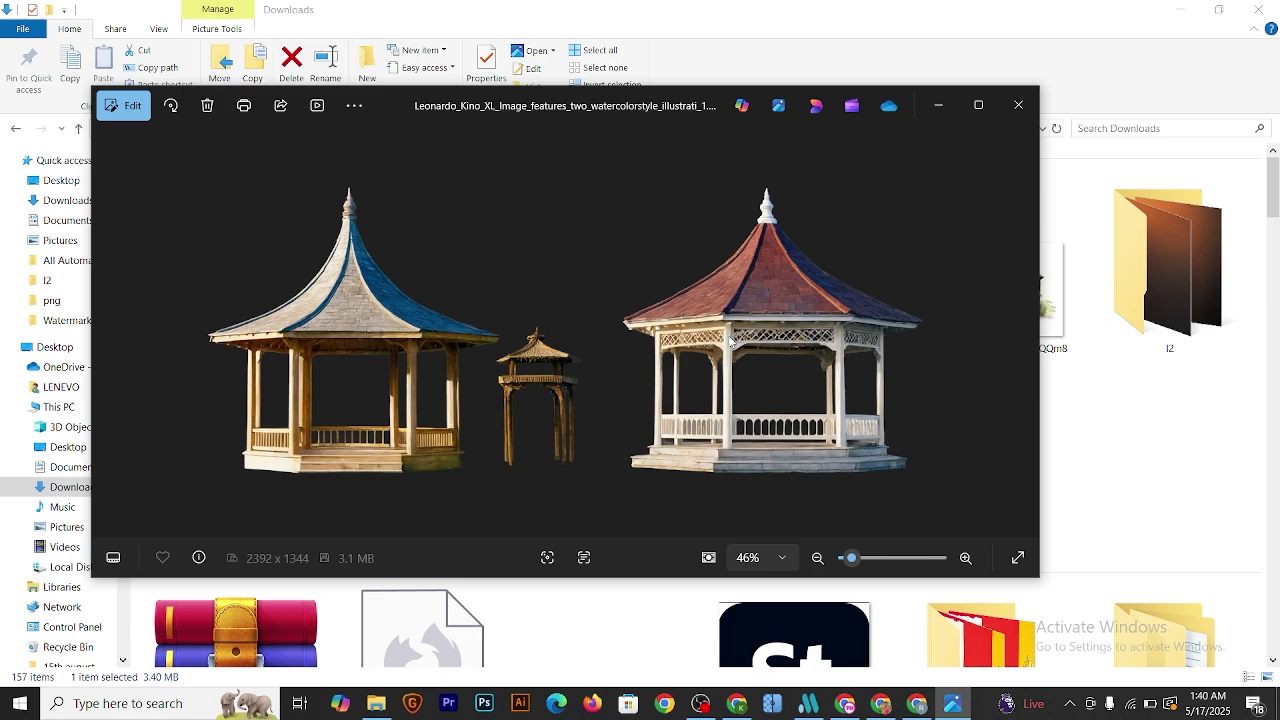
scroll(665, 396, up, 3)
scroll(665, 396, down, 3)
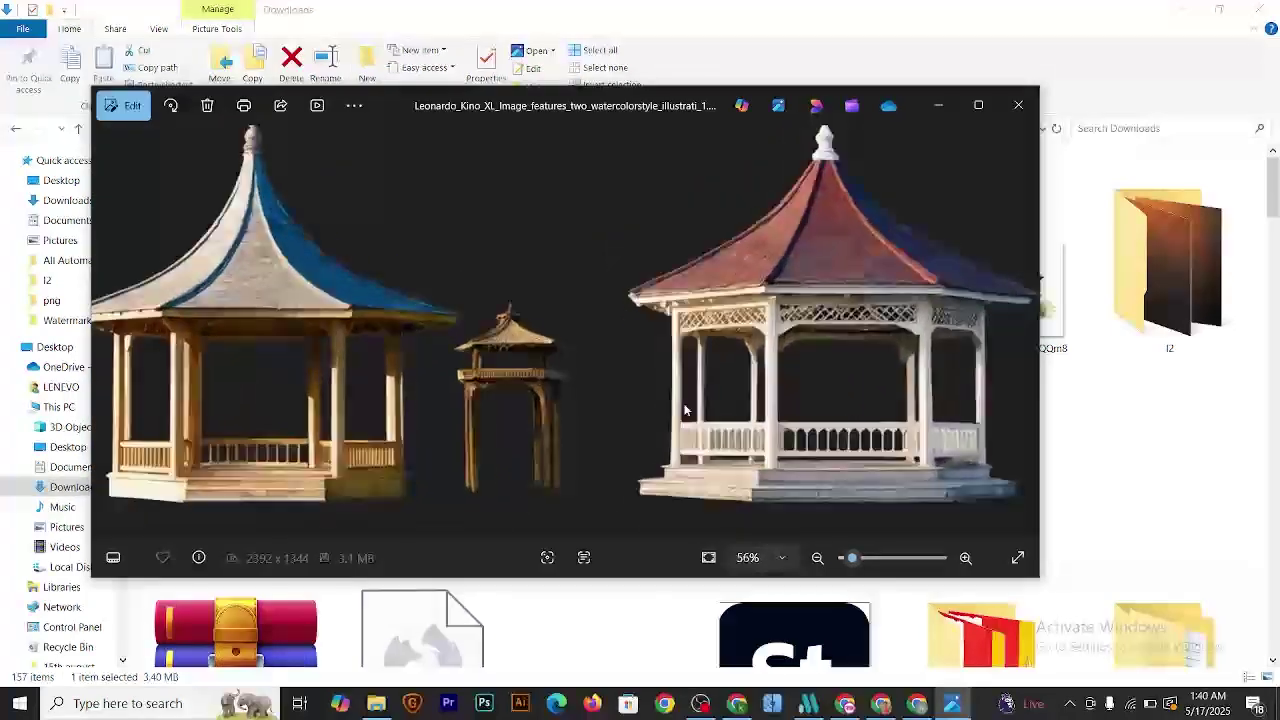
click(1027, 343)
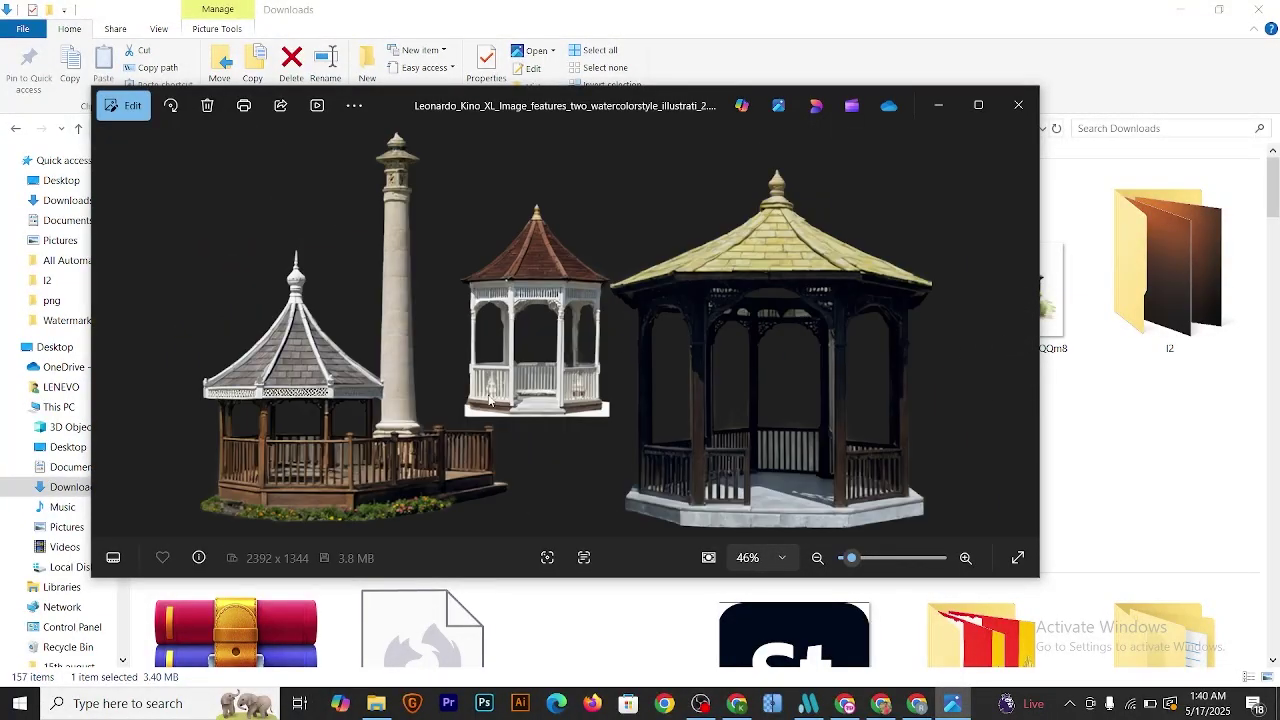
scroll(482, 410, up, 6)
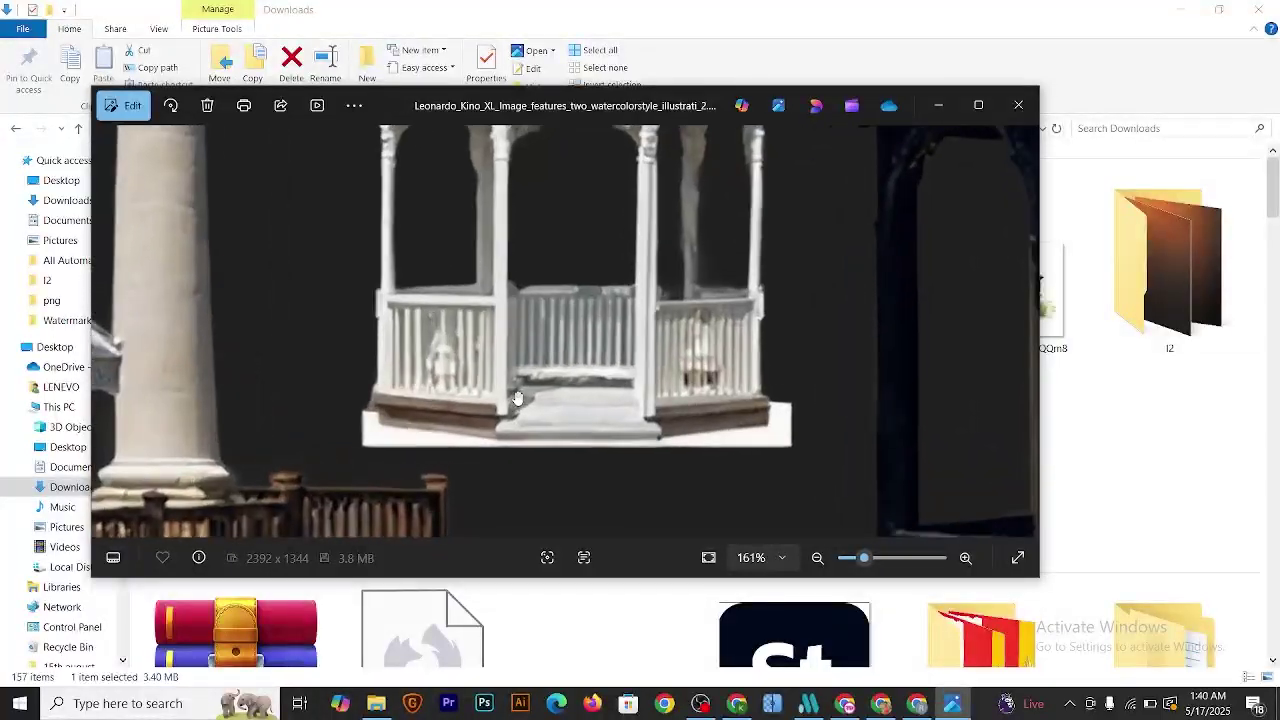
scroll(517, 398, down, 6)
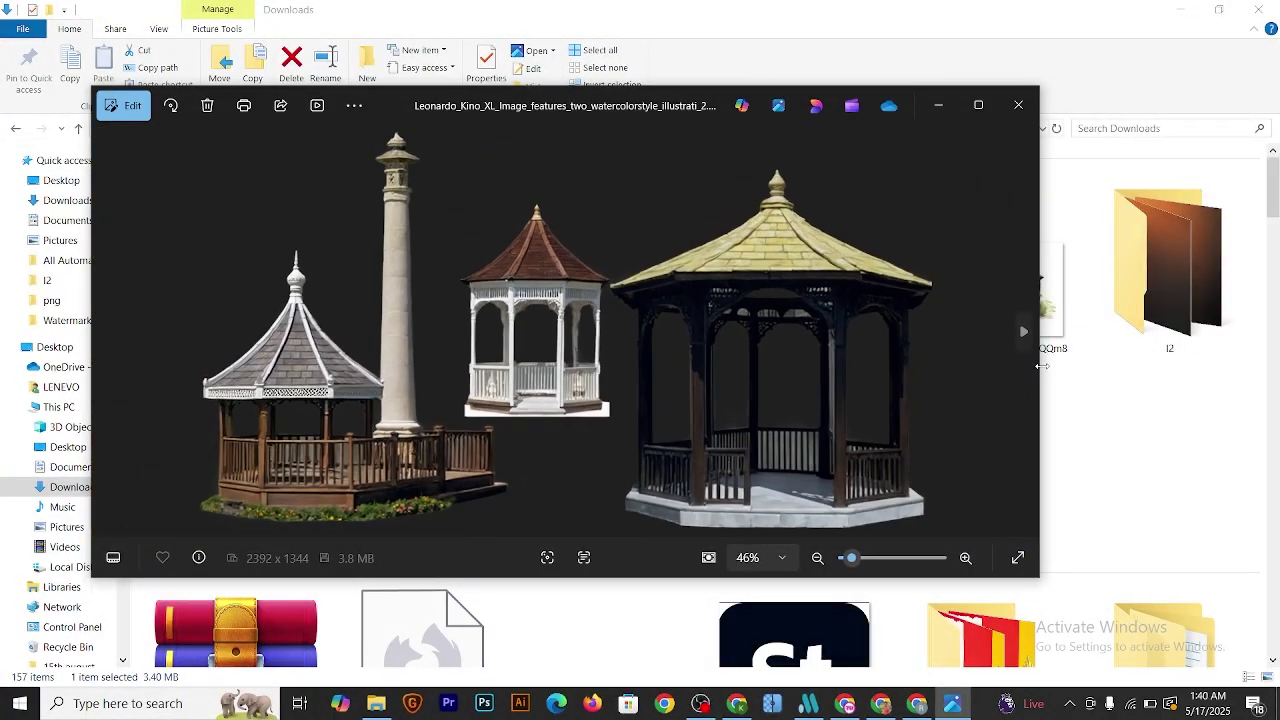
- Inspect the railings and blue roof edge of the fourth gazebo image, compare it with the original reference, and close the viewer
click(1024, 334)
scroll(657, 385, up, 4)
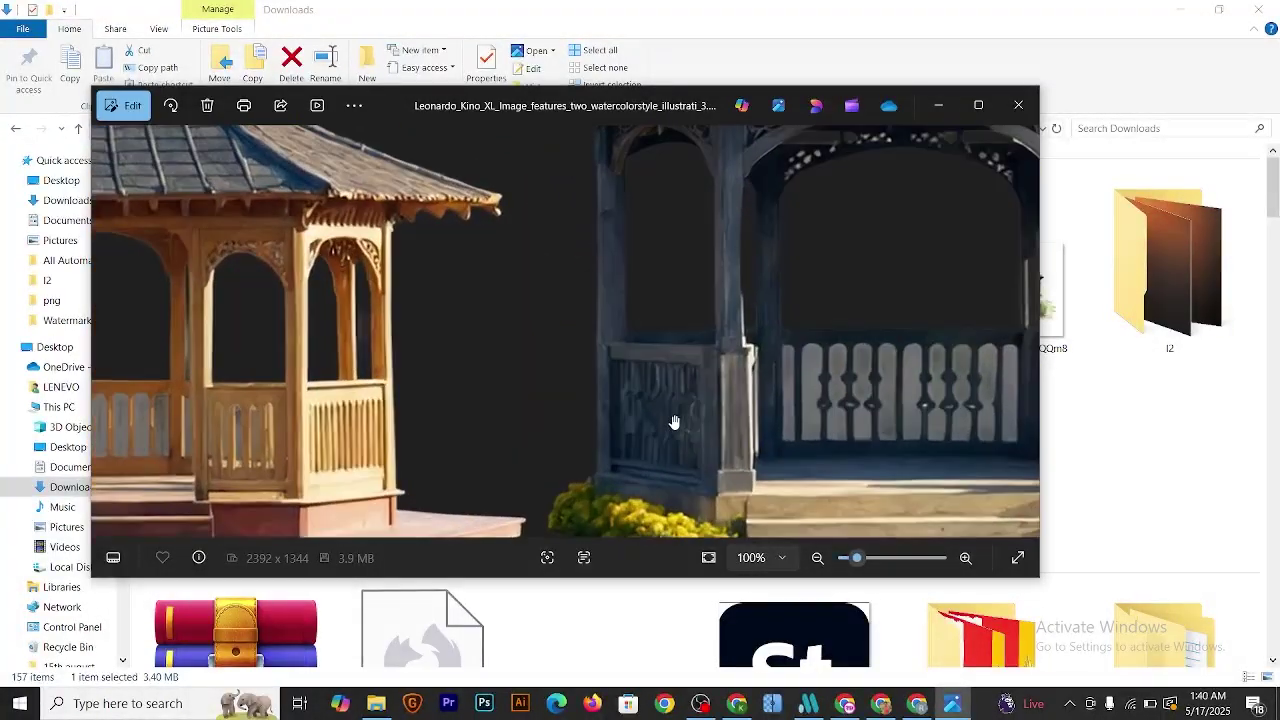
drag(733, 437, 296, 463)
drag(502, 245, 531, 407)
scroll(423, 357, up, 6)
scroll(457, 356, down, 7)
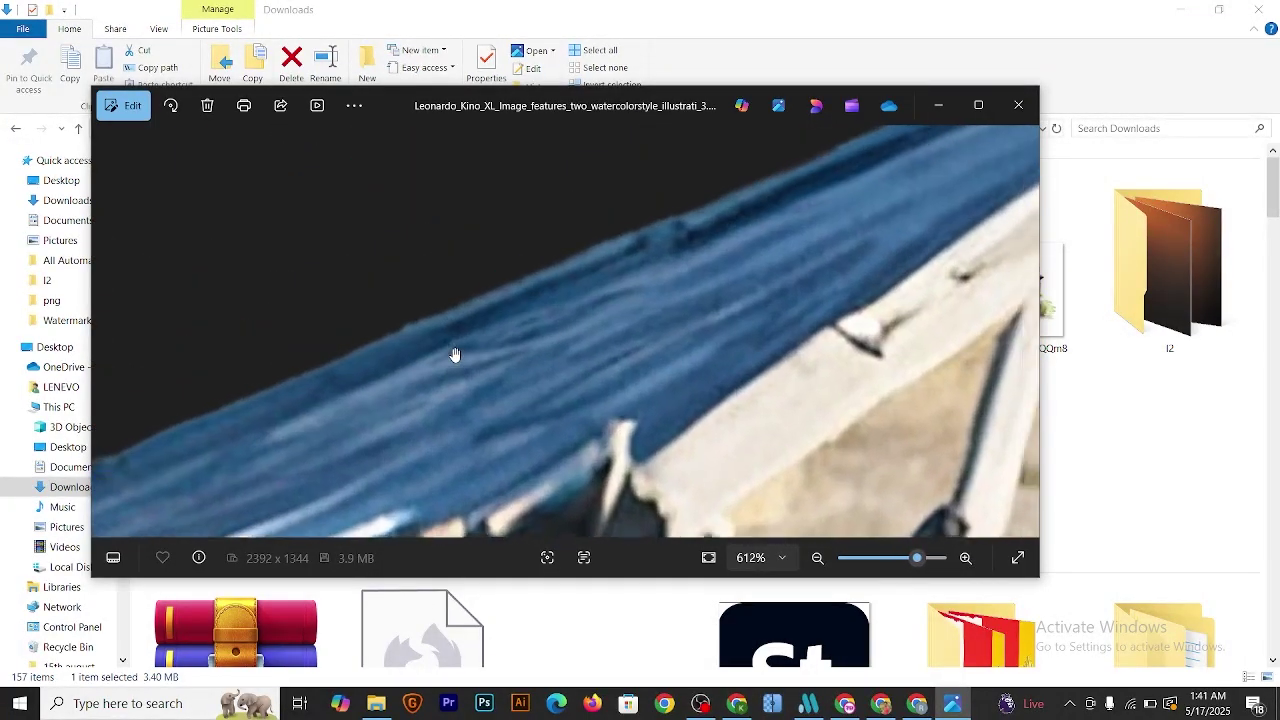
scroll(461, 357, down, 3)
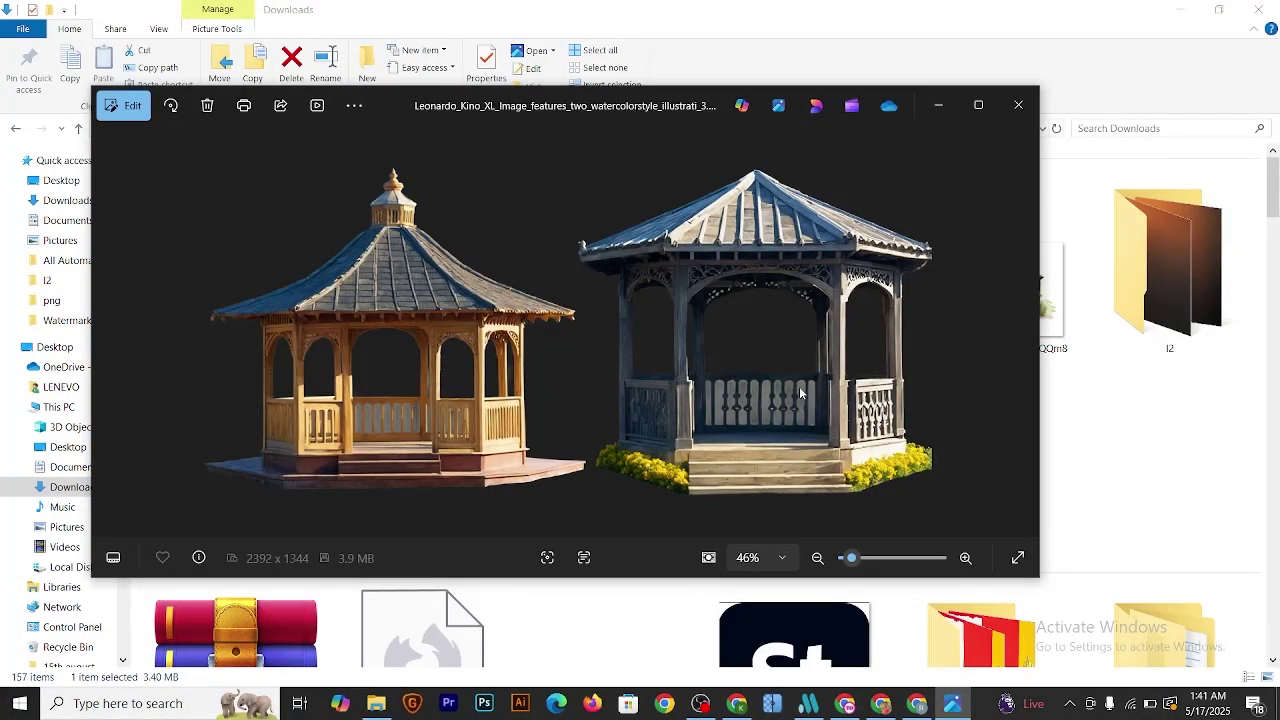
click(1020, 333)
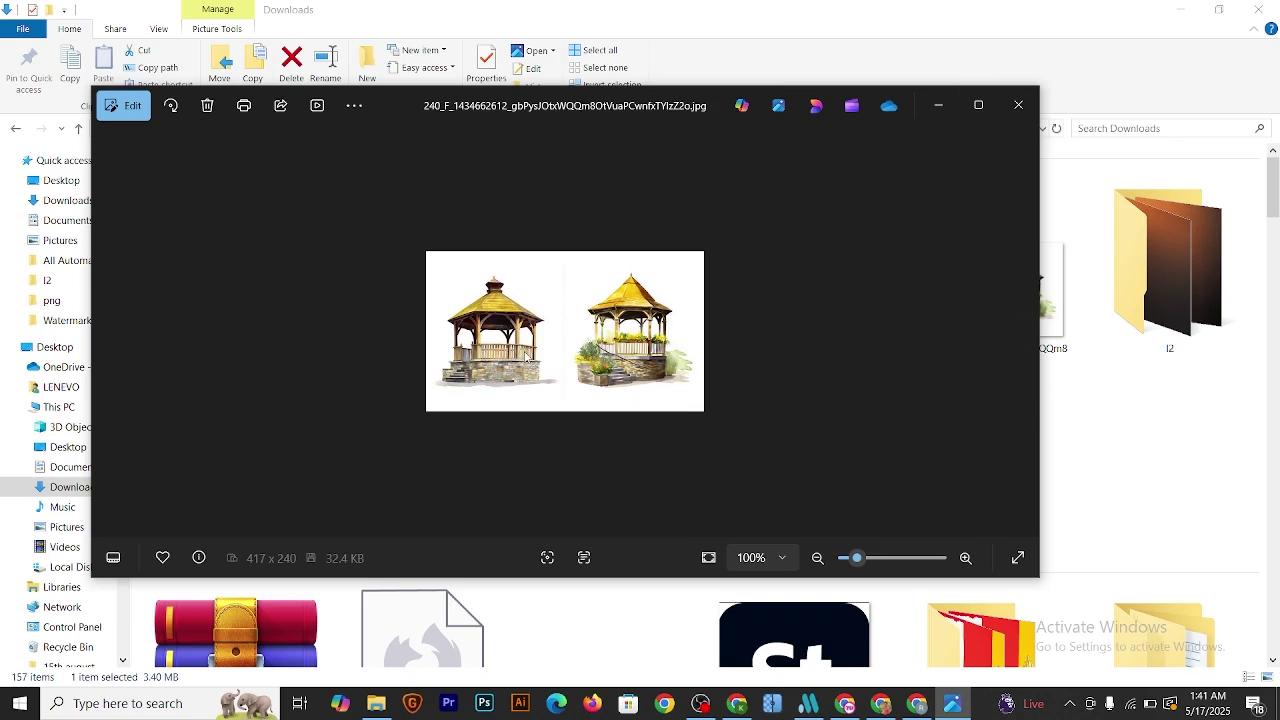
click(1018, 105)
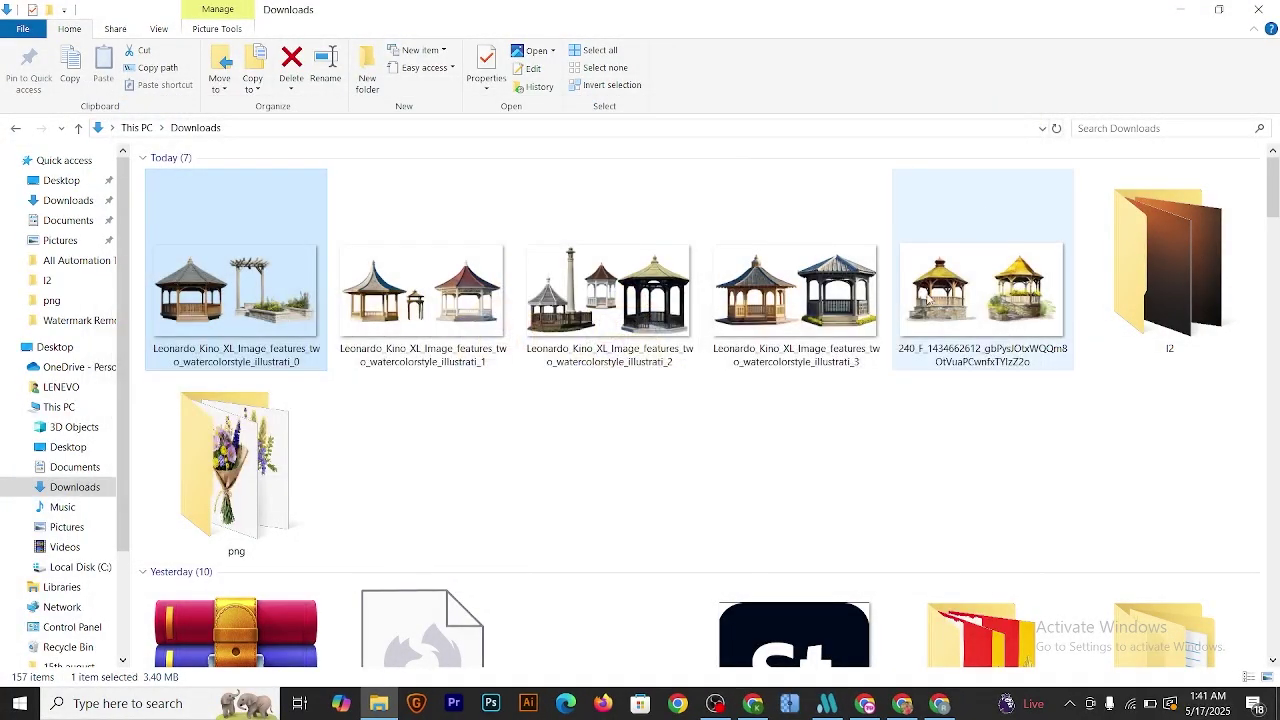
- Delete the reference gazebo image from Downloads and cut the four generated Leonardo gazebo images
click(969, 313)
key(Delete)
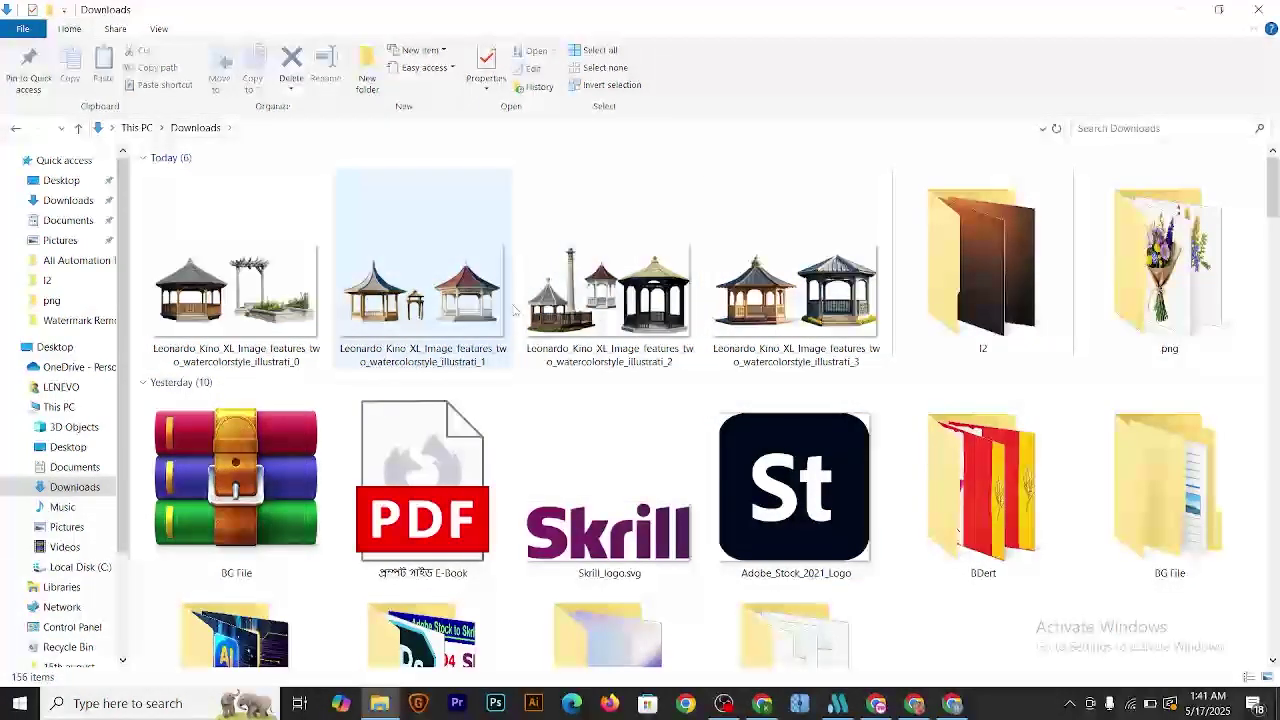
click(774, 304)
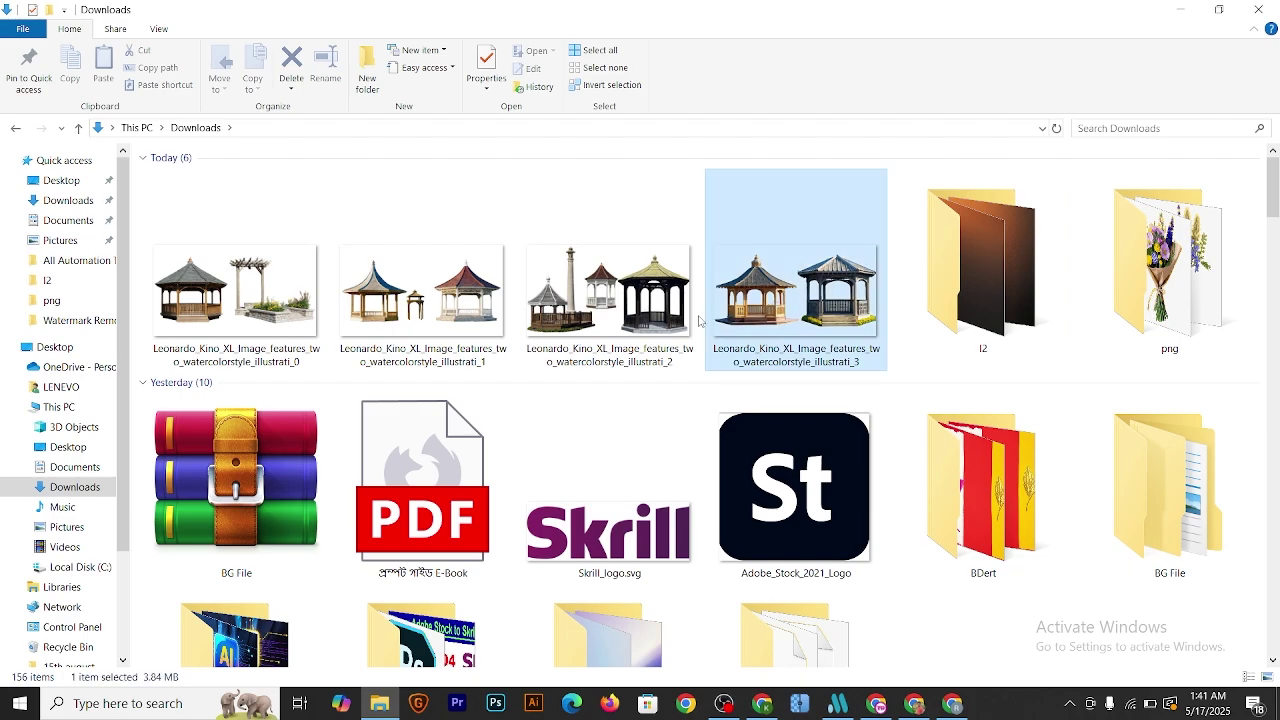
shift+click(248, 312)
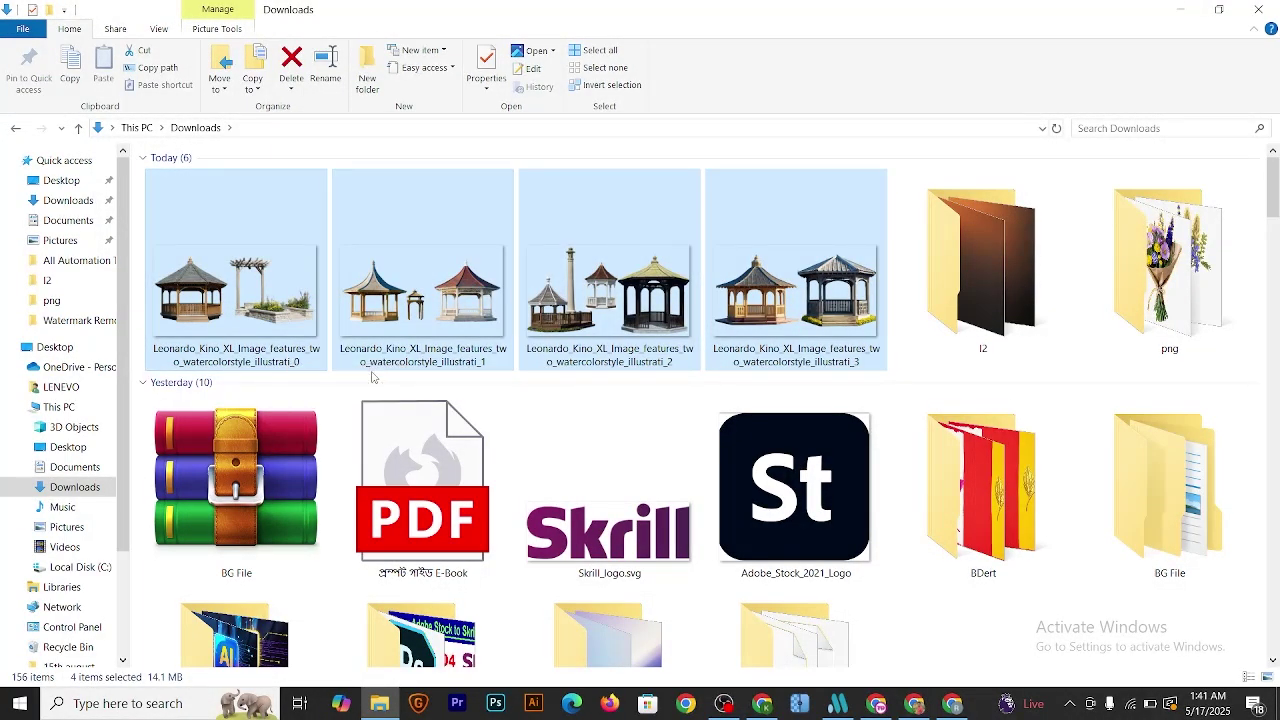
key(ctrl+x)
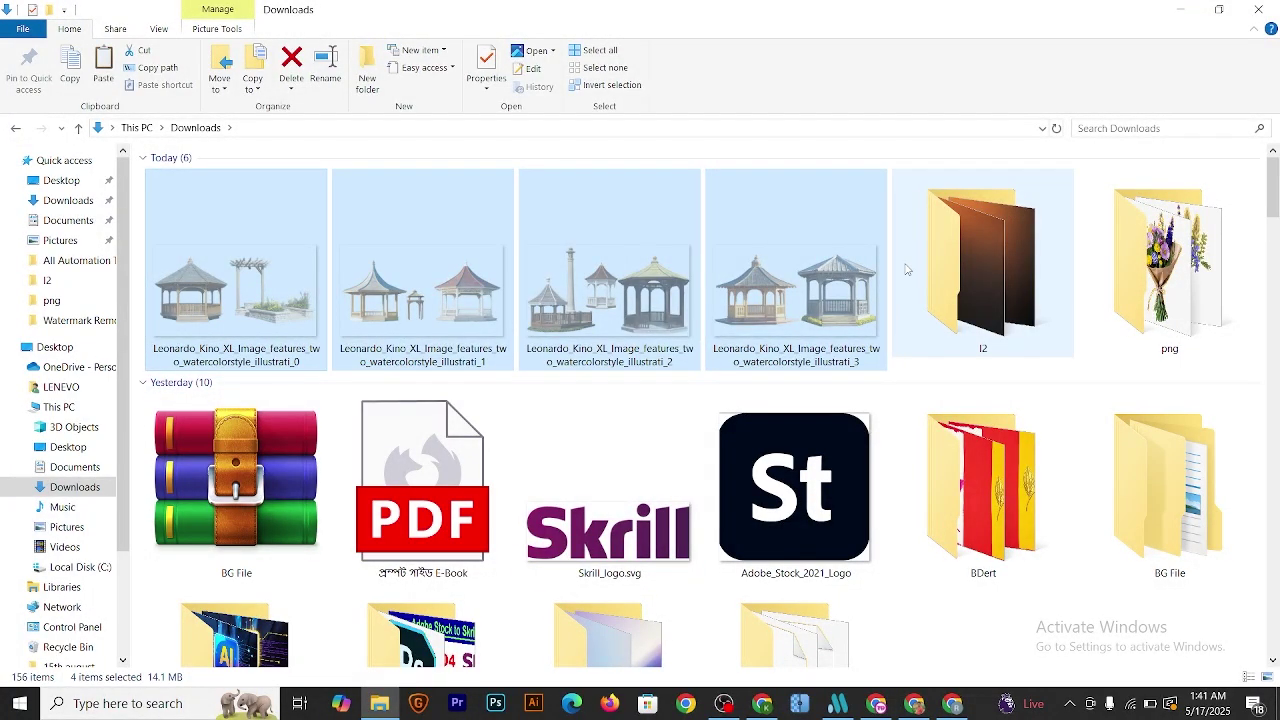
- Create a folder named uppp in Downloads, move the four cut images into it and show them as thumbnails
right_click(900, 370)
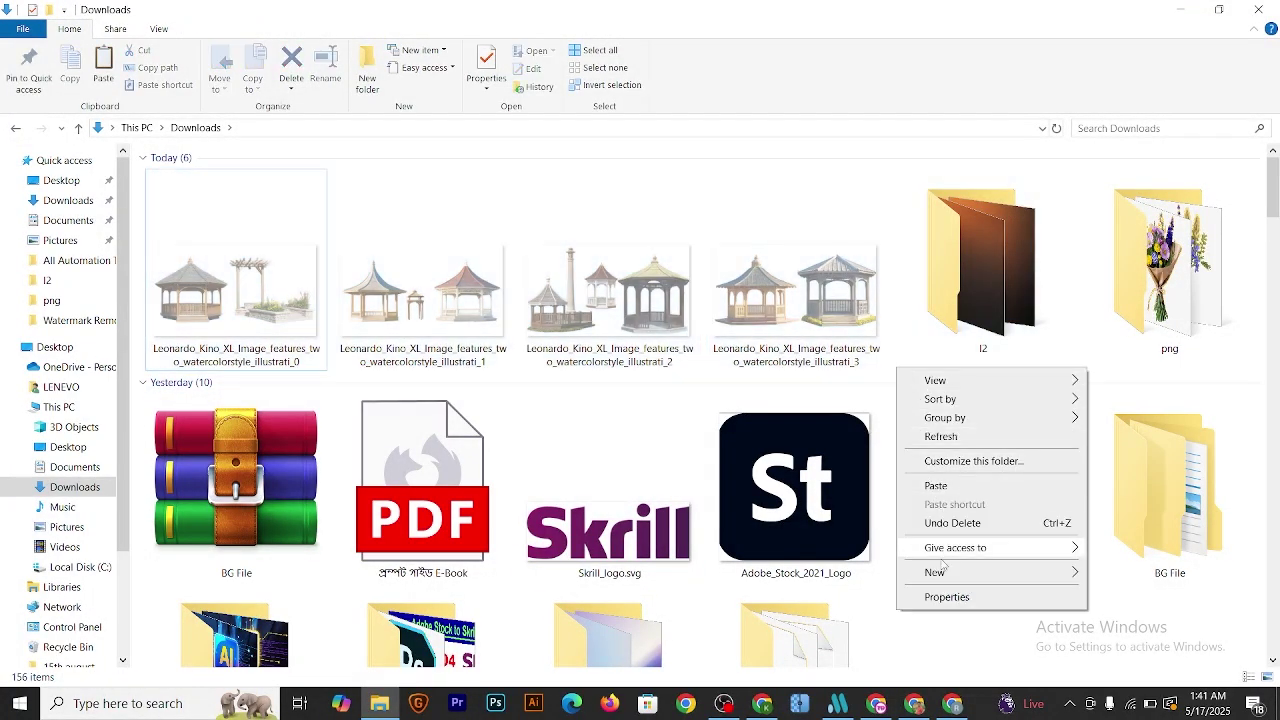
mouse_move(941, 578)
click(735, 415)
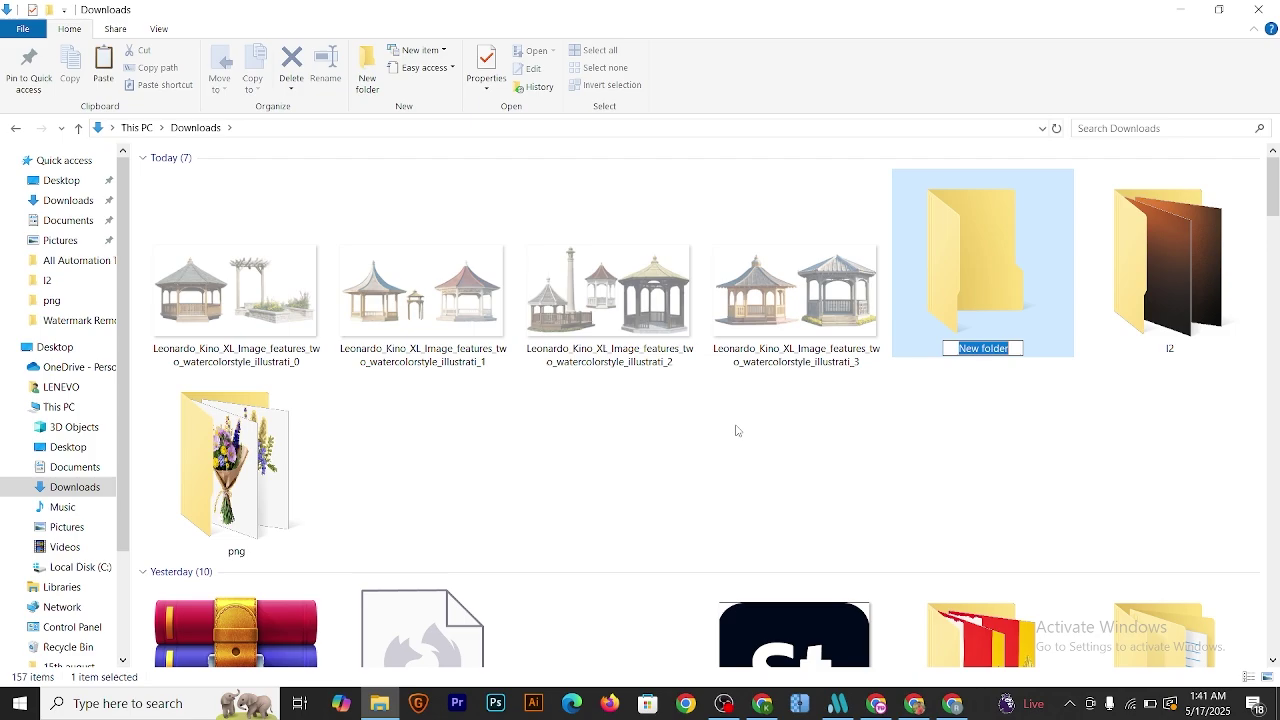
text(uppp)
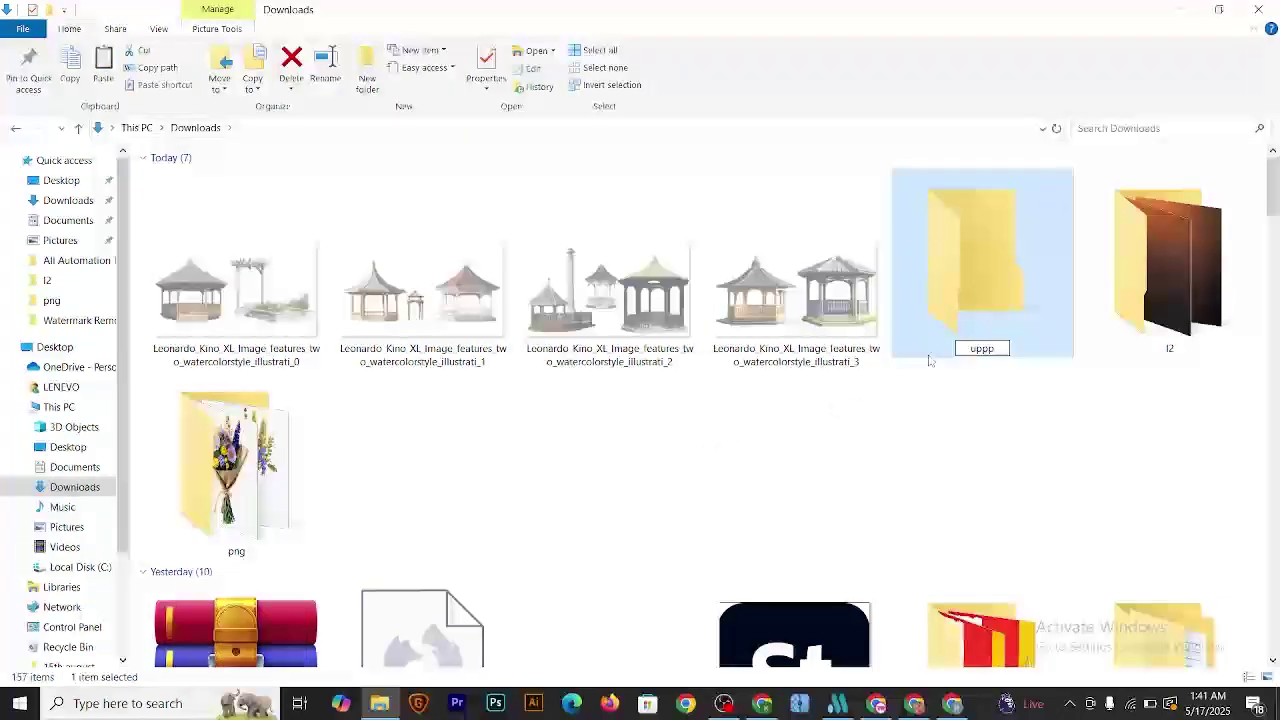
click(965, 287)
double_click(967, 282)
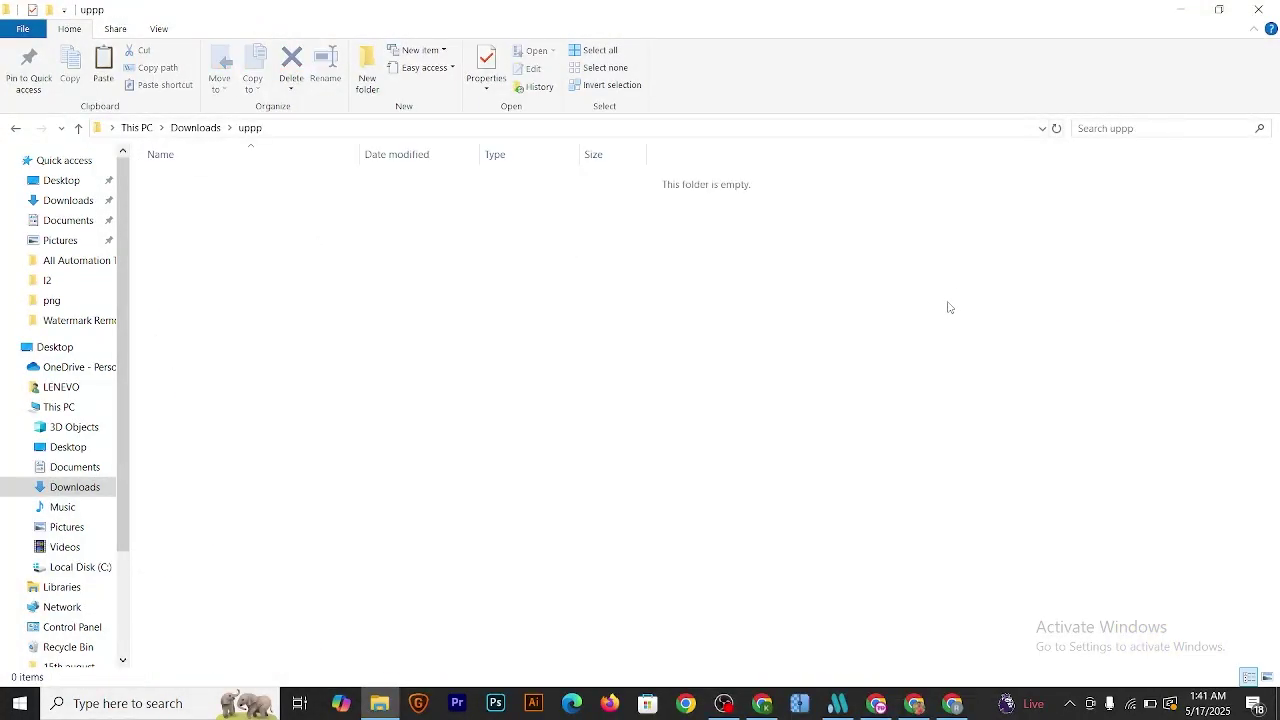
key(ctrl+v)
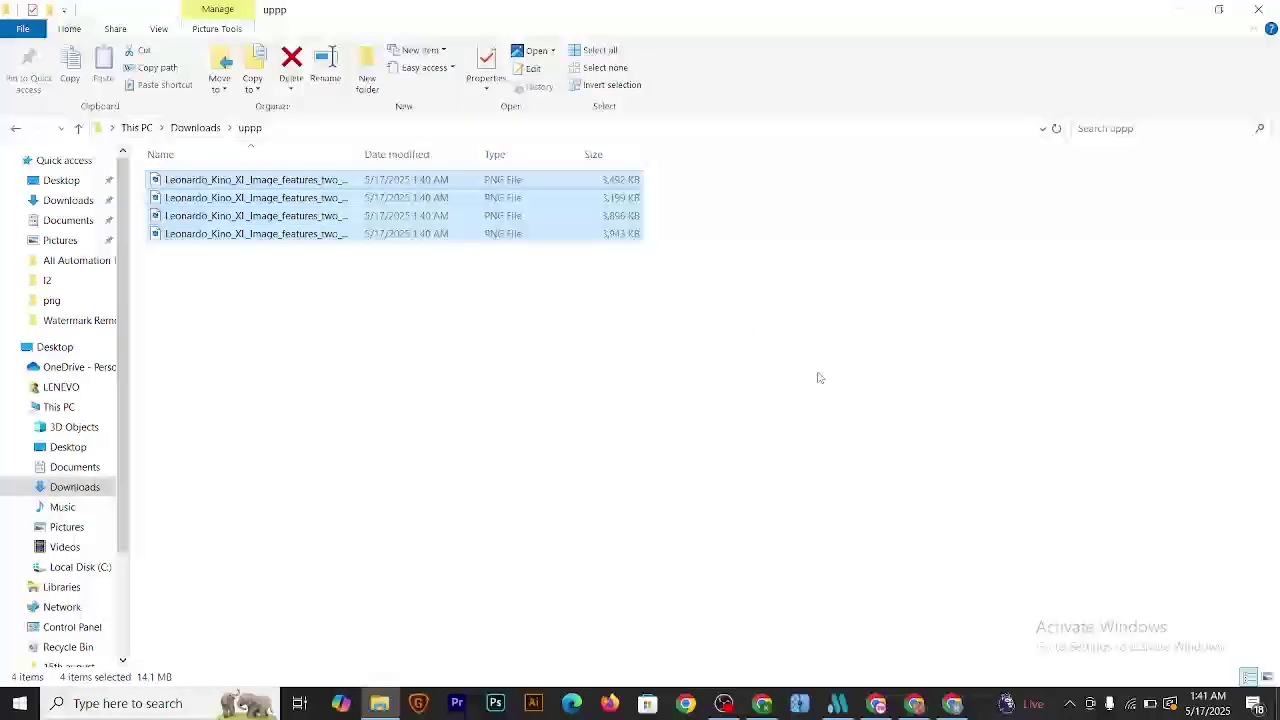
click(1267, 677)
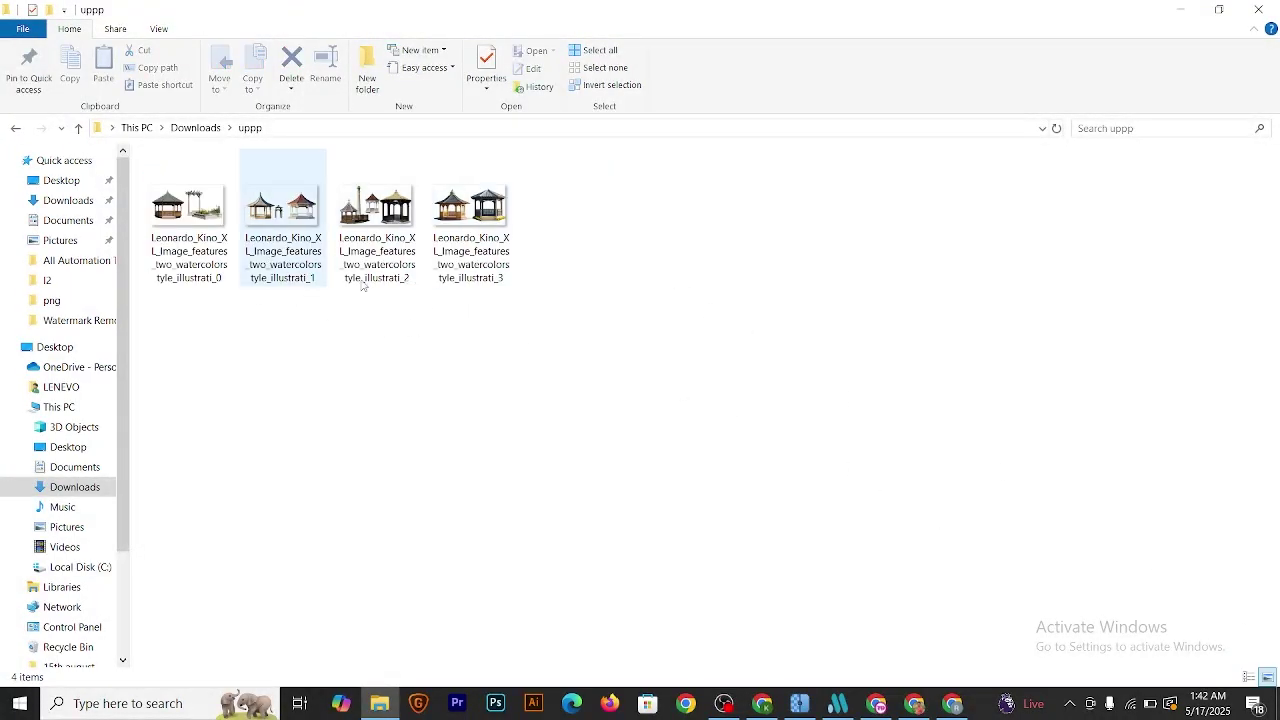
- Switch to Upscayl, enable Batch Upscayl and choose the uppp folder in Downloads as the source
click(797, 712)
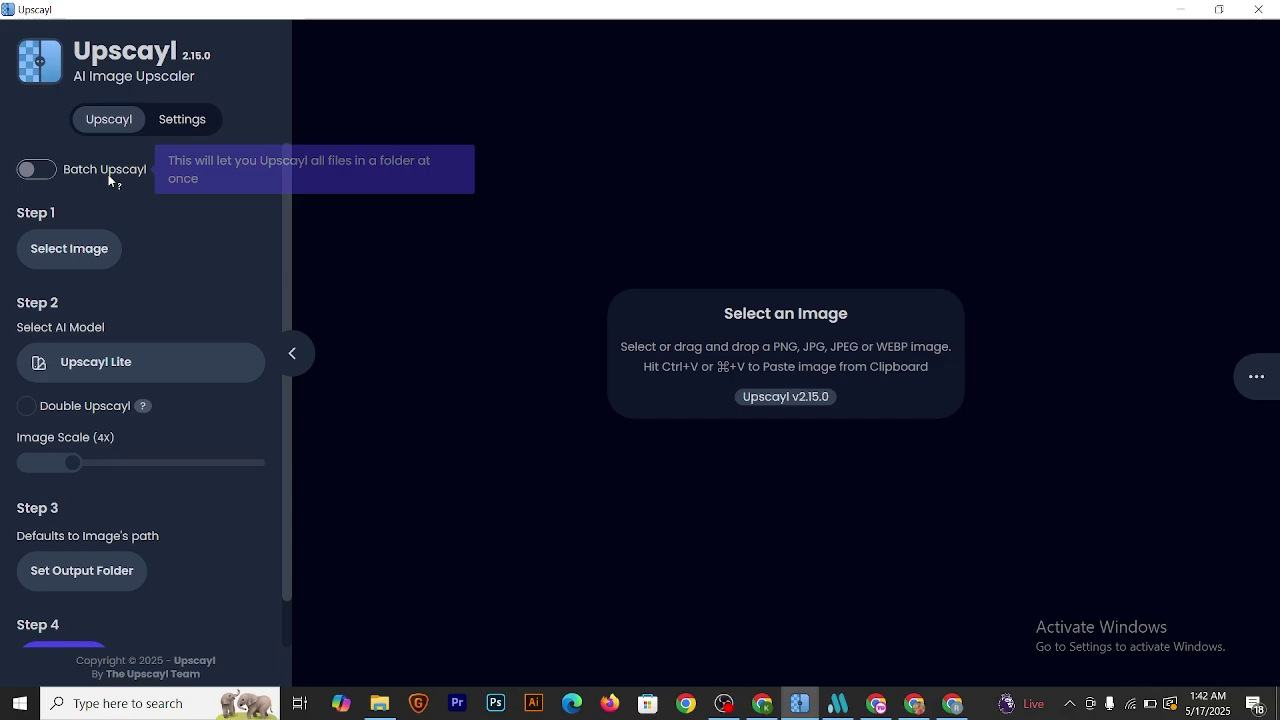
click(43, 174)
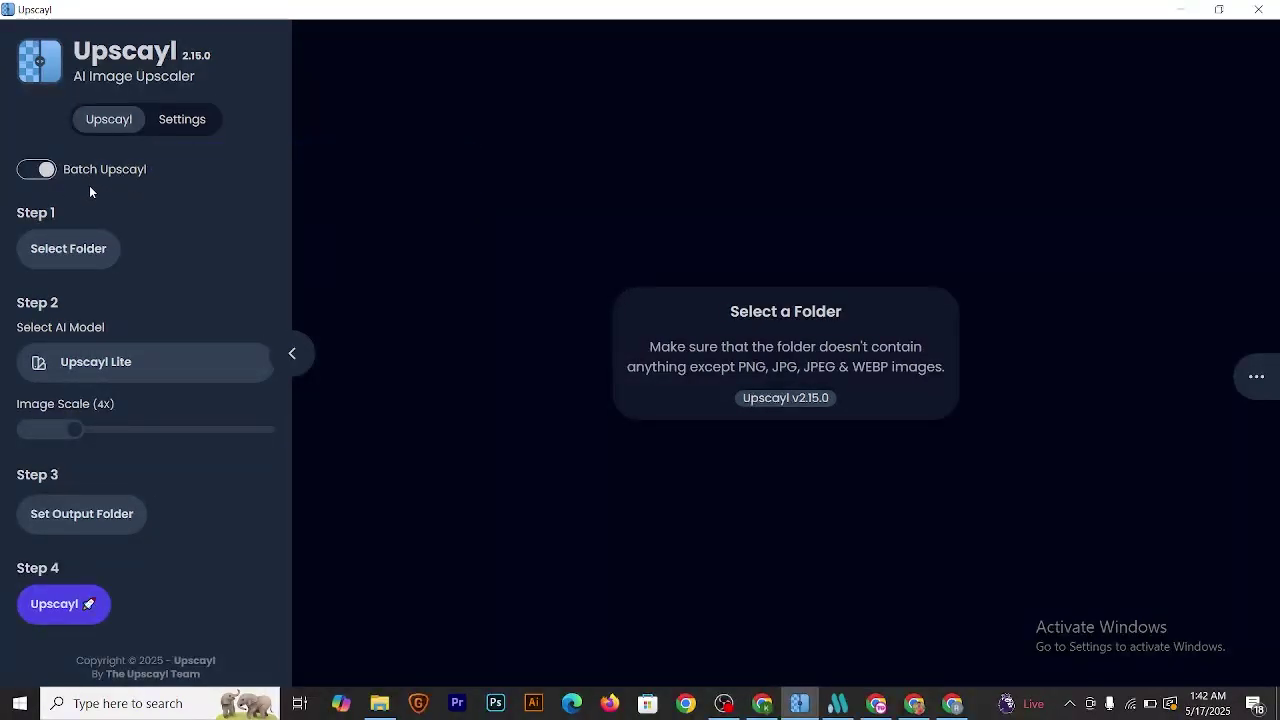
click(69, 250)
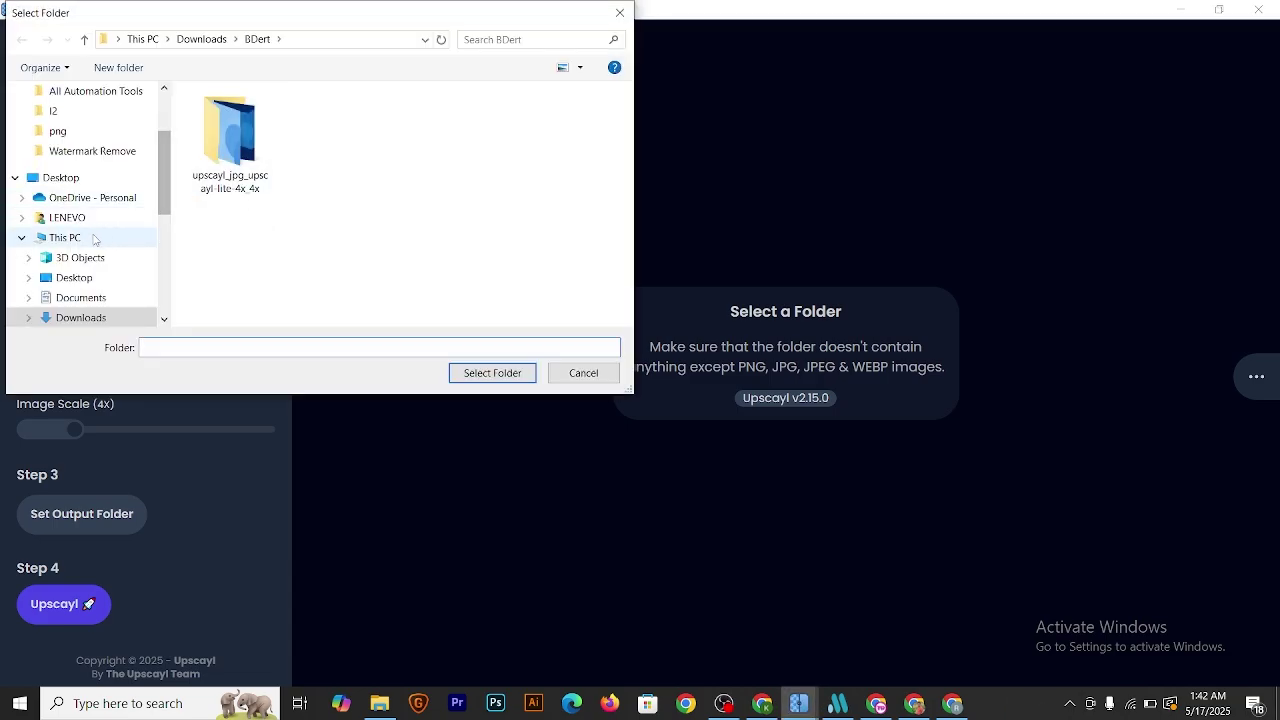
click(81, 317)
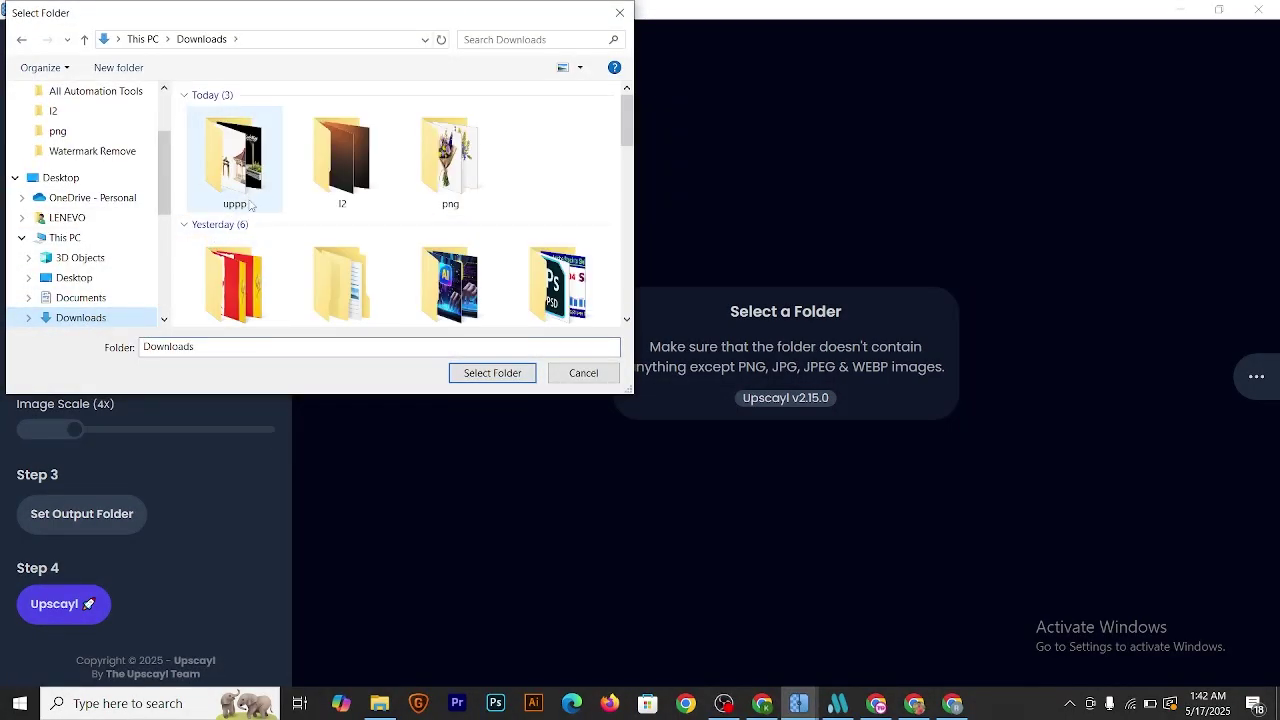
click(242, 203)
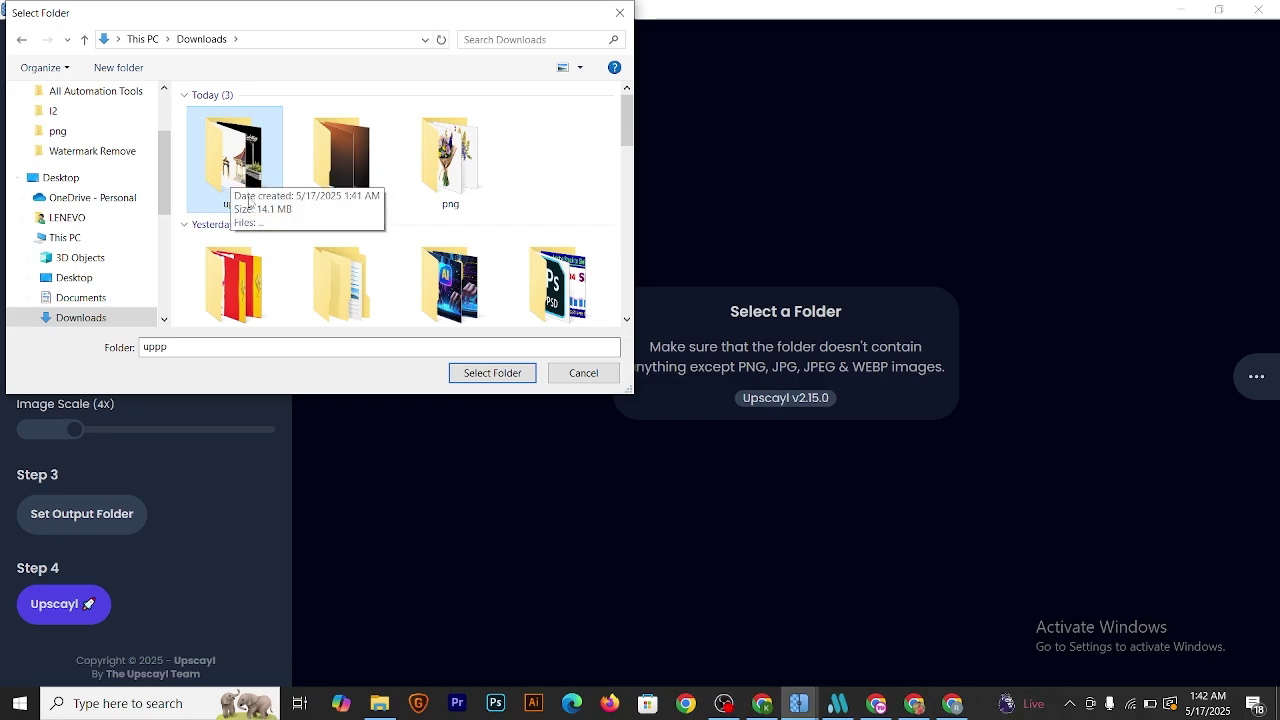
click(472, 373)
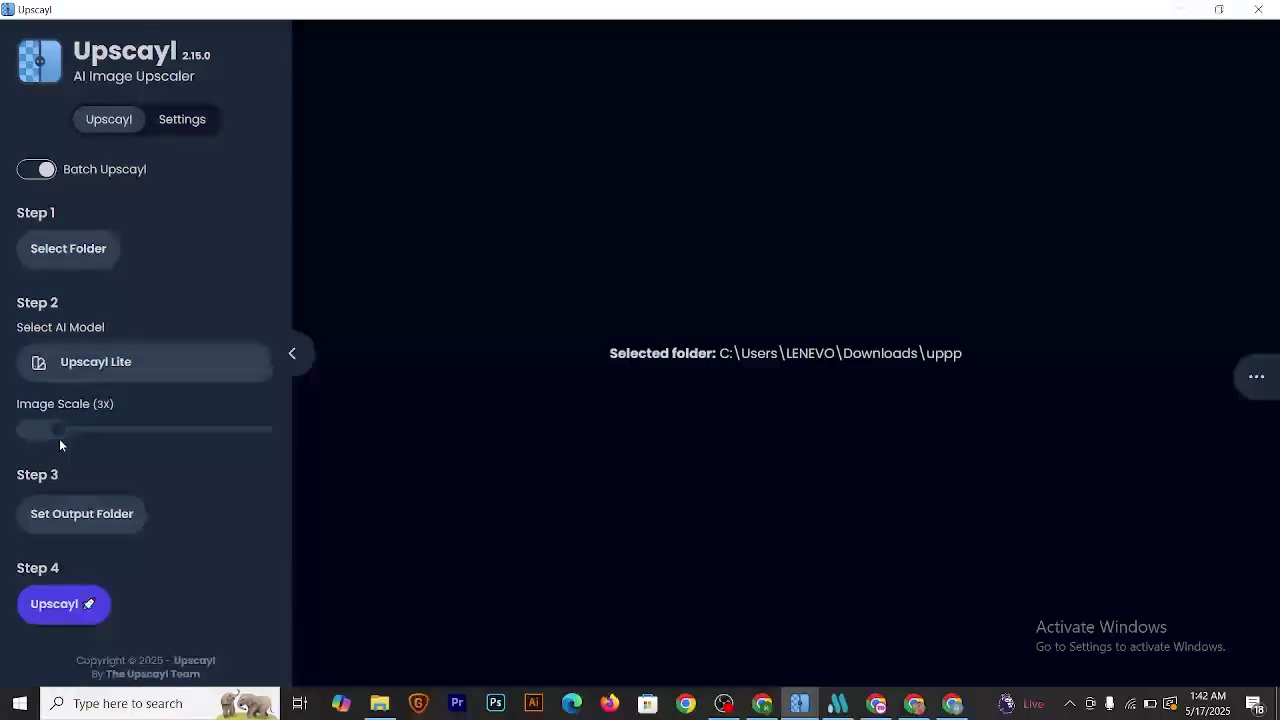
- Set the image scale to 2X and upscale the whole folder with the Upscayl Lite model
drag(55, 437, 51, 440)
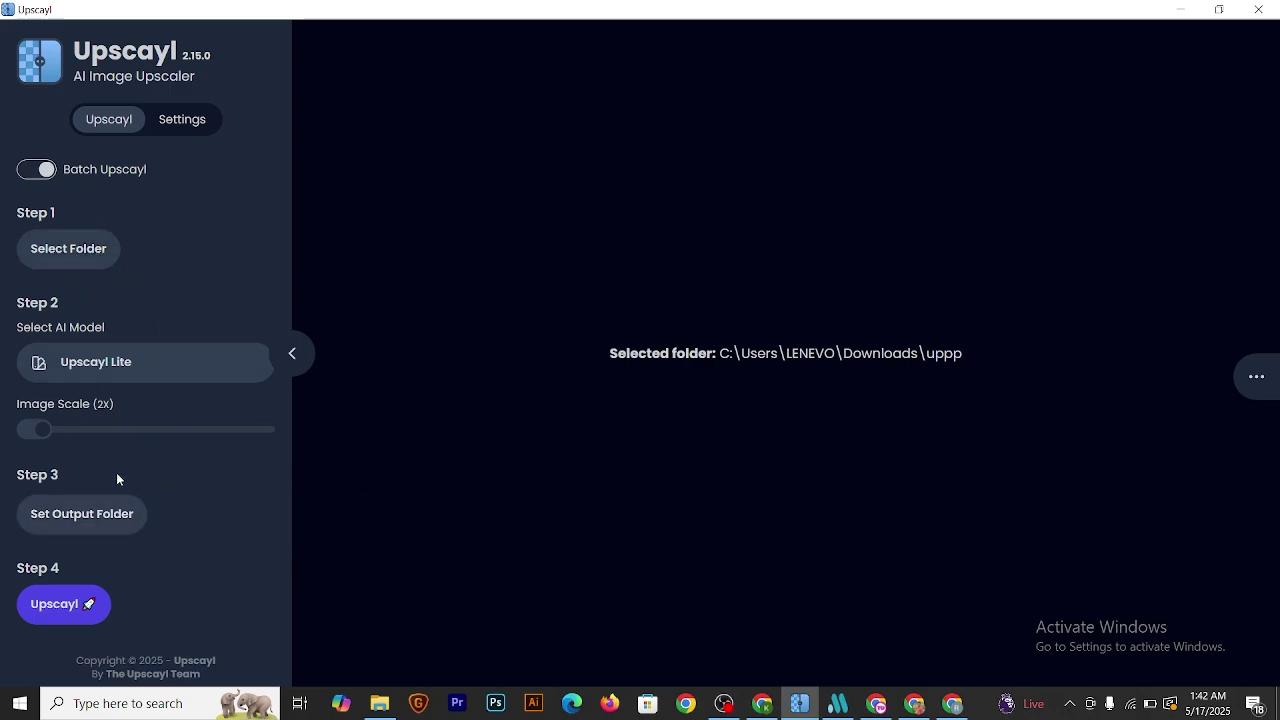
click(51, 612)
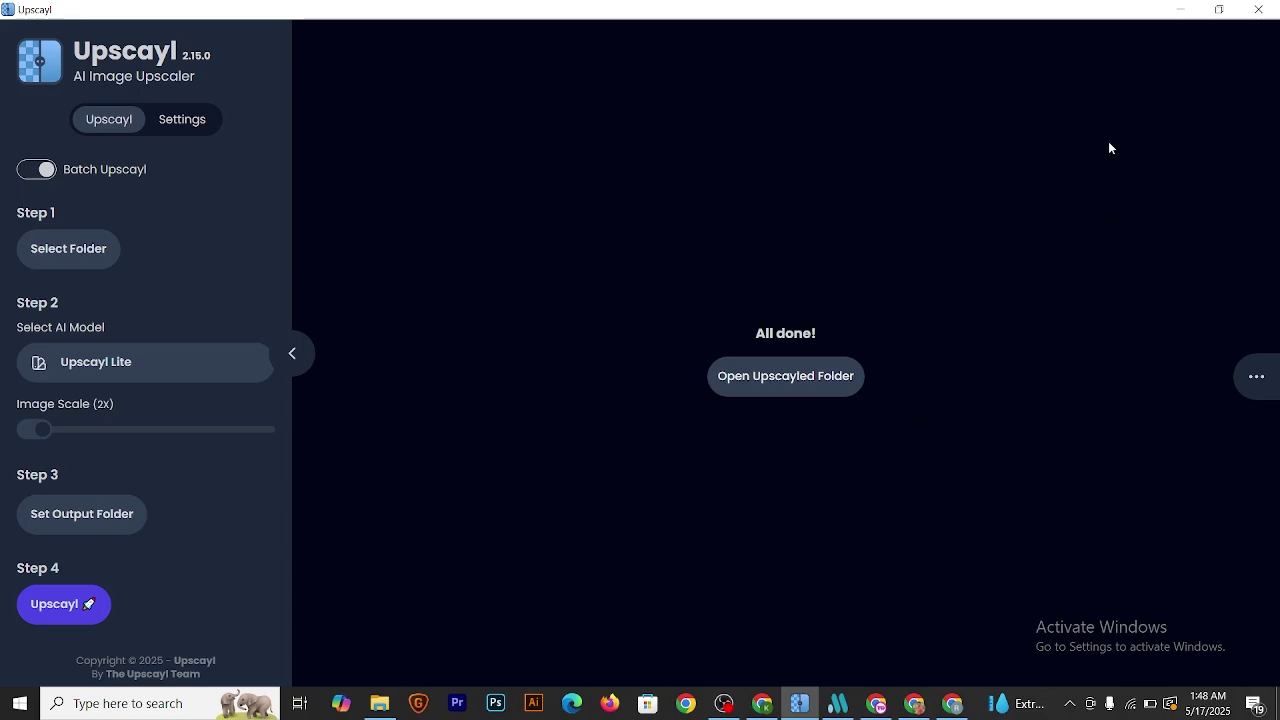
click(1178, 12)
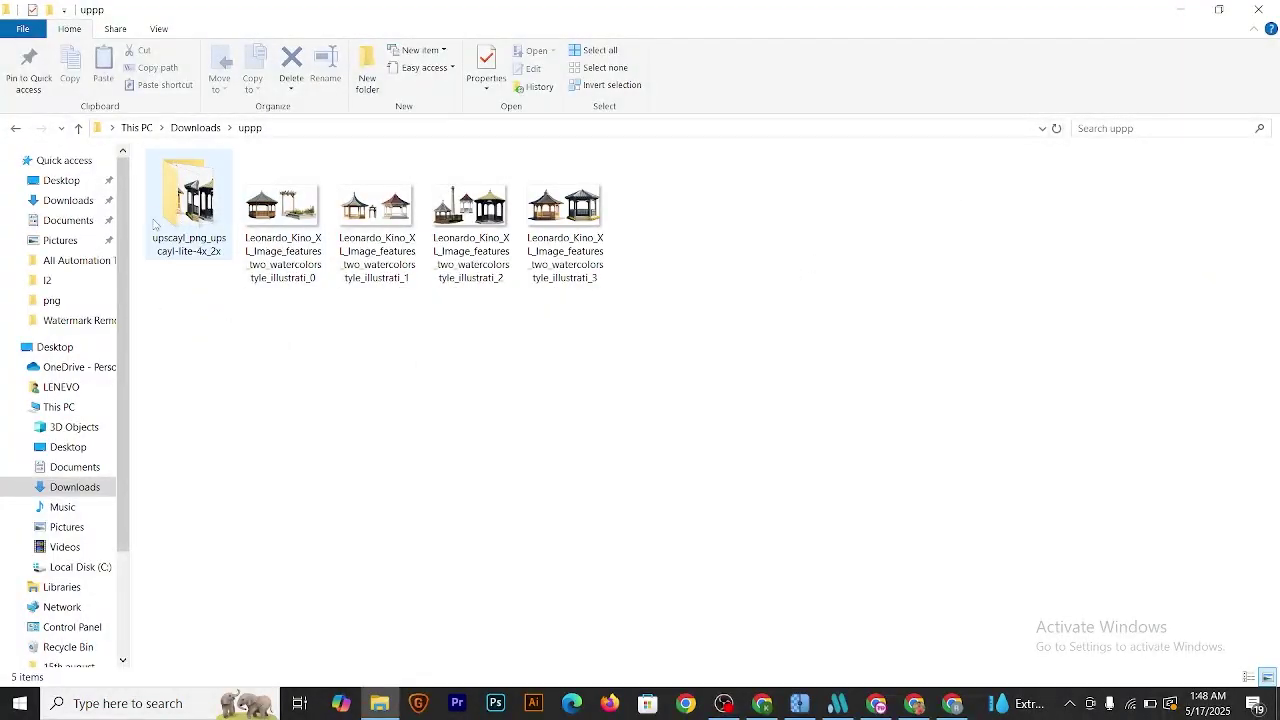
- Open the upscayl_png_upscayl-lite-4x_2x folder inside uppp and look over the upscaled images
click(78, 130)
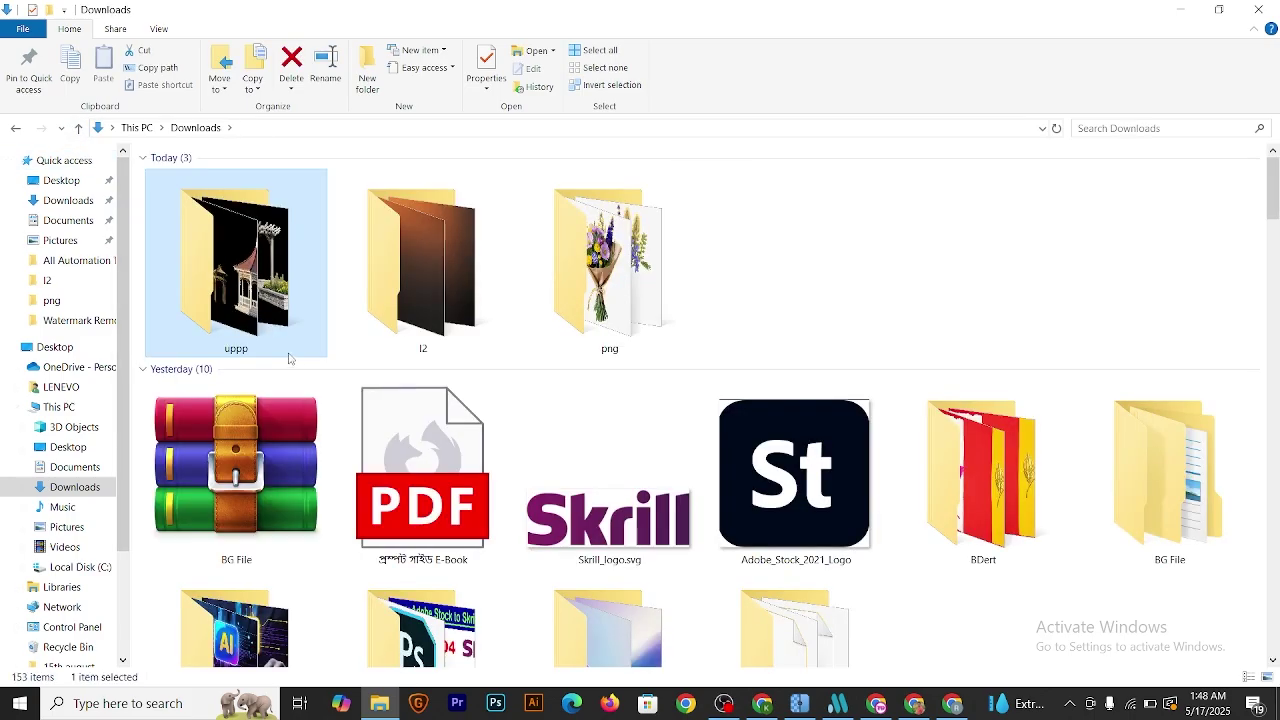
double_click(243, 287)
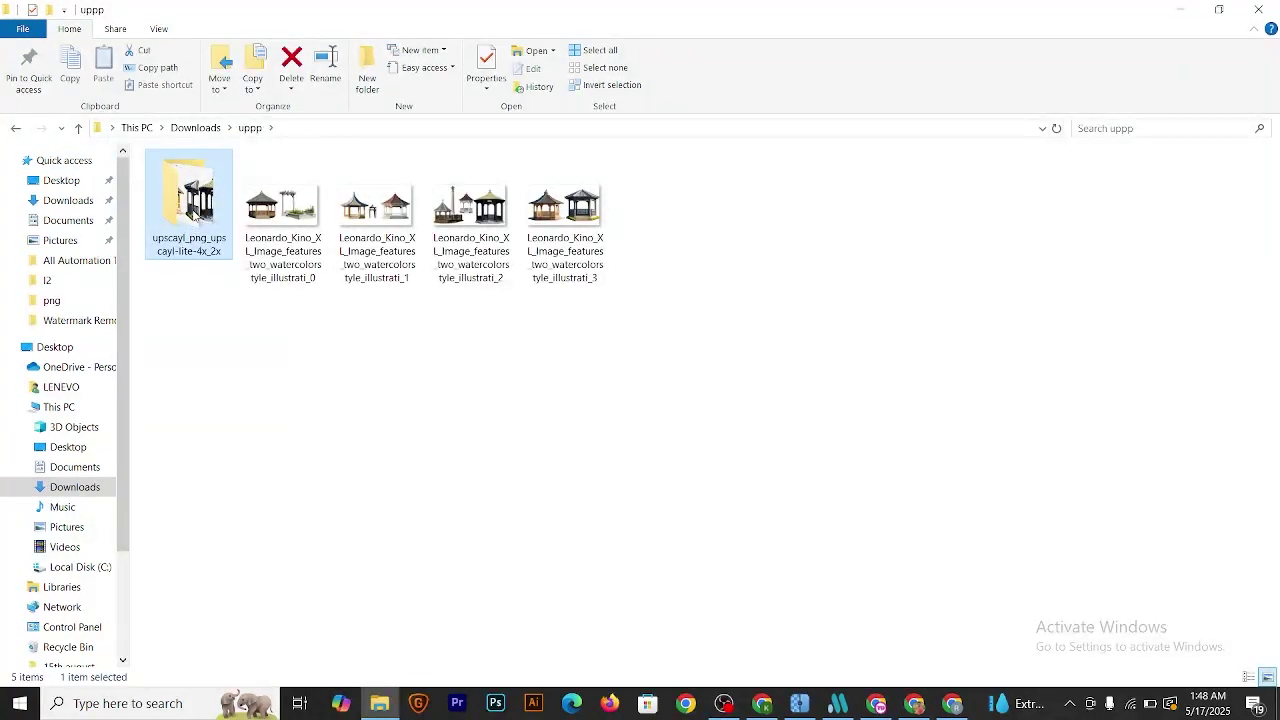
double_click(190, 215)
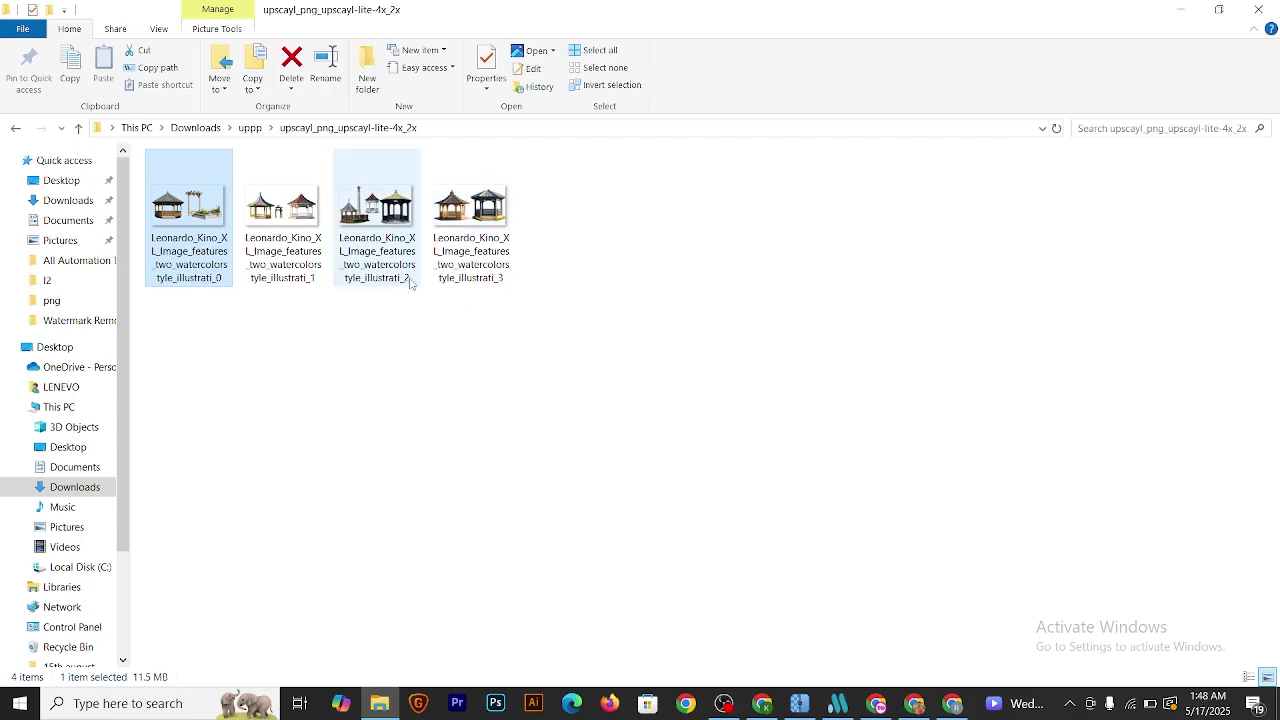
mouse_move(409, 289)
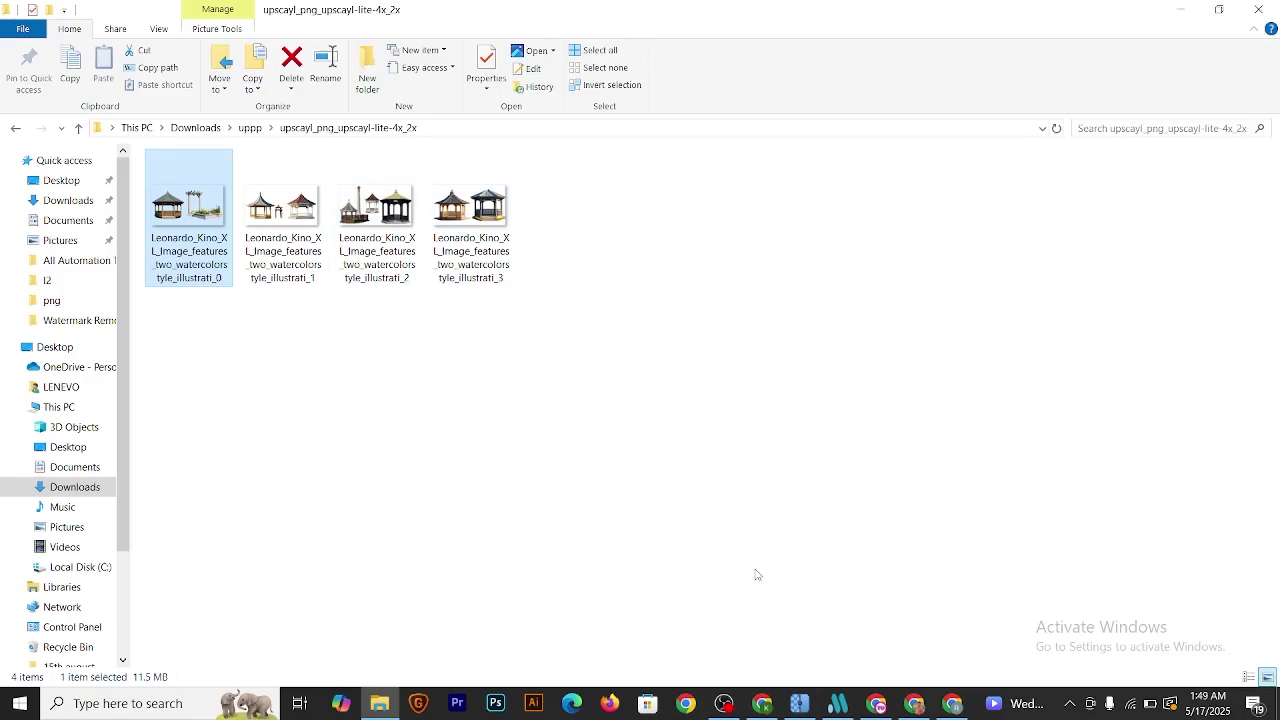
- Switch to Meta Master, load the upscayl_png_upscayl-lite-4x_2x folder and generate titles, keywords and descriptions for its images
click(838, 703)
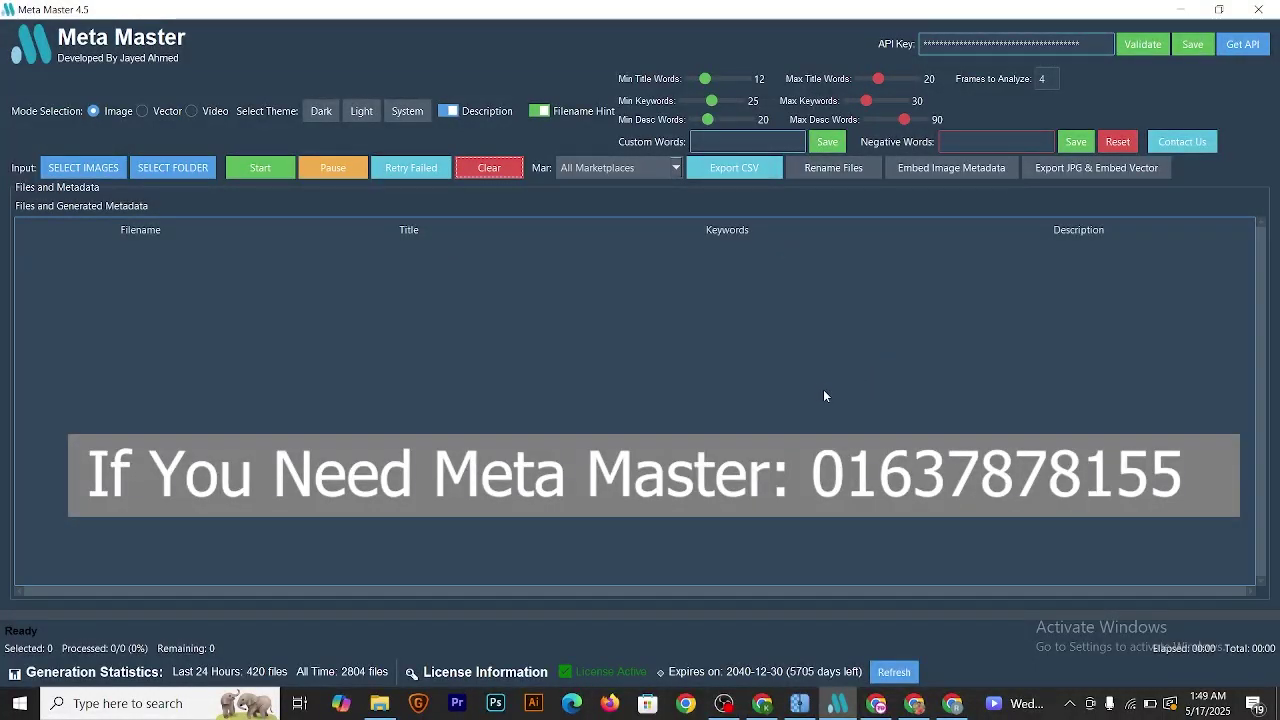
click(166, 170)
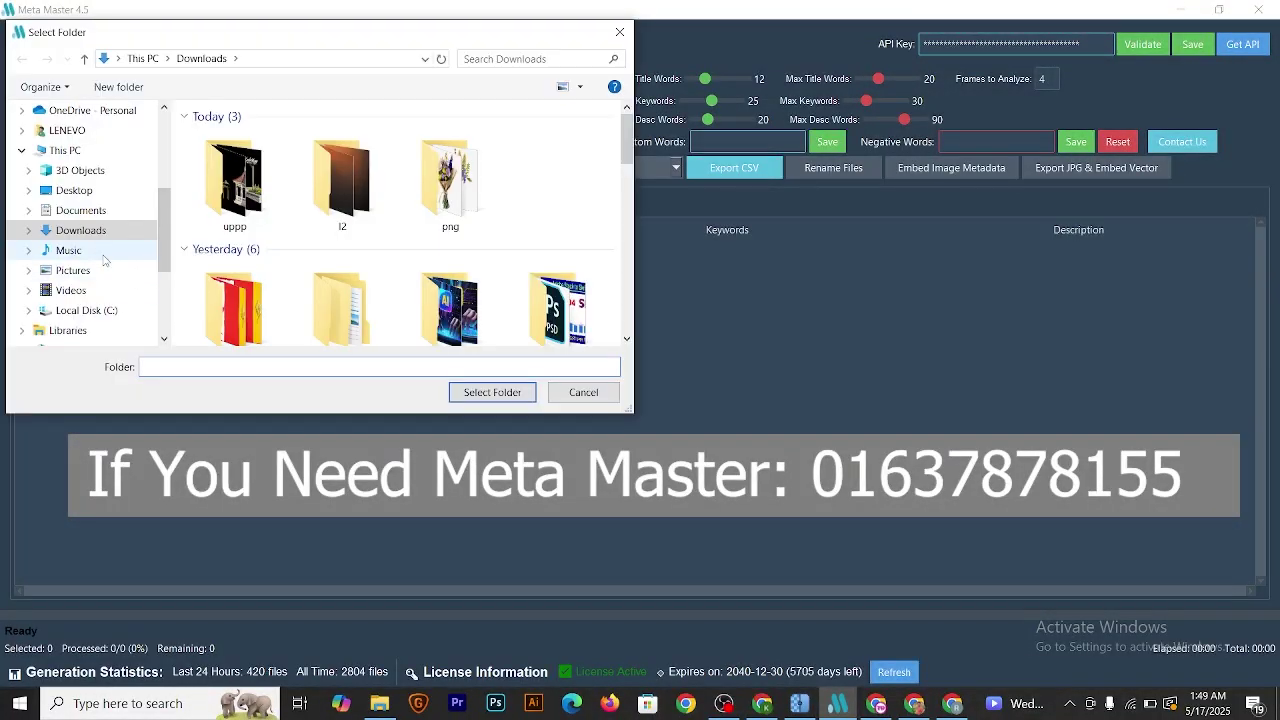
click(82, 232)
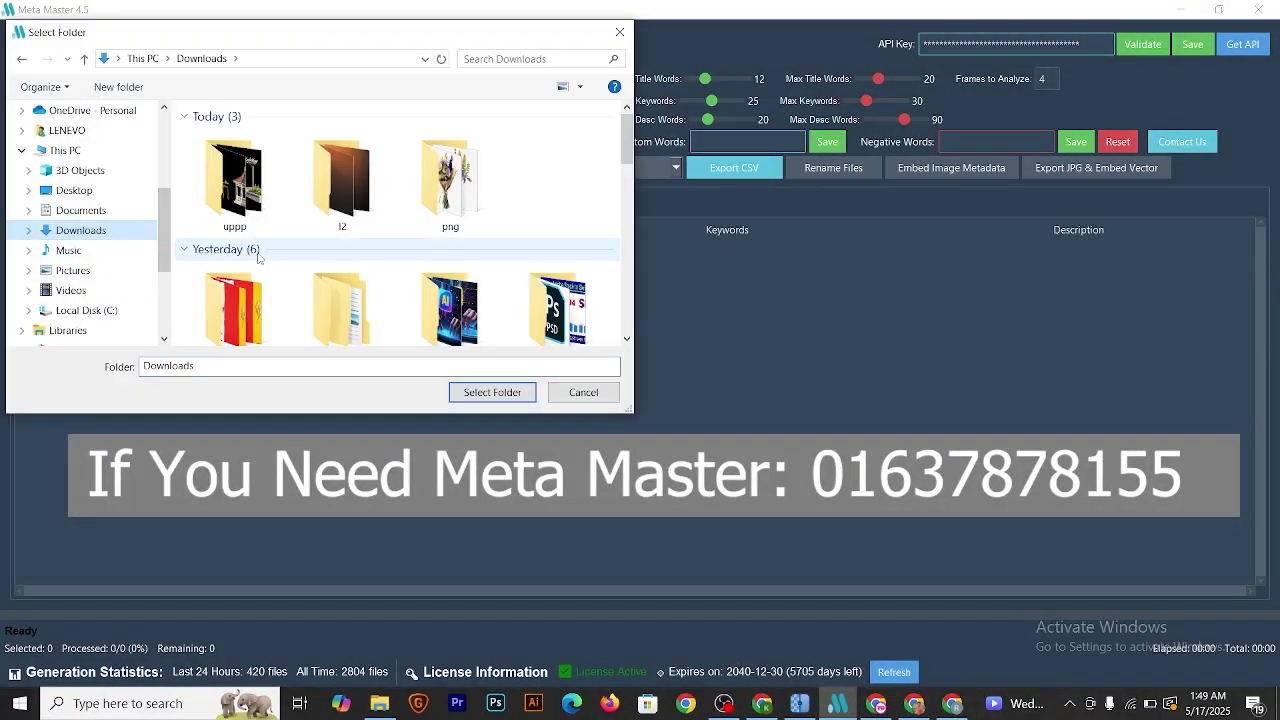
double_click(238, 185)
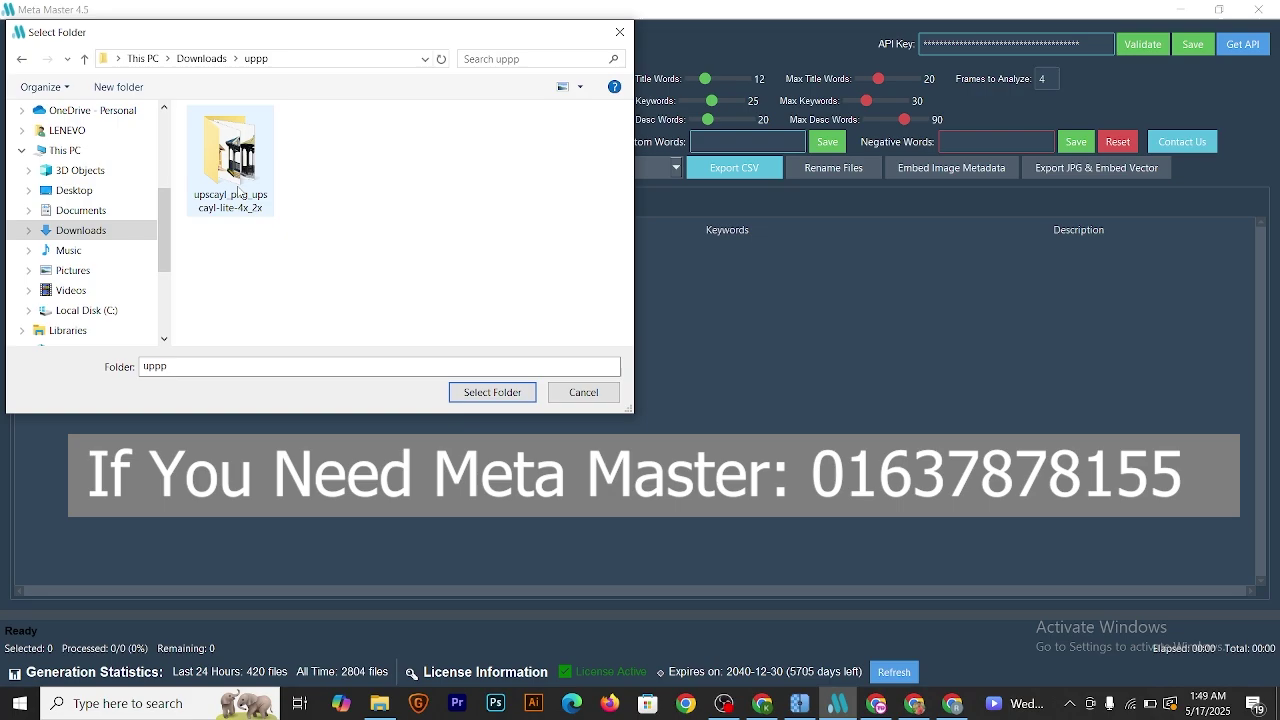
click(240, 172)
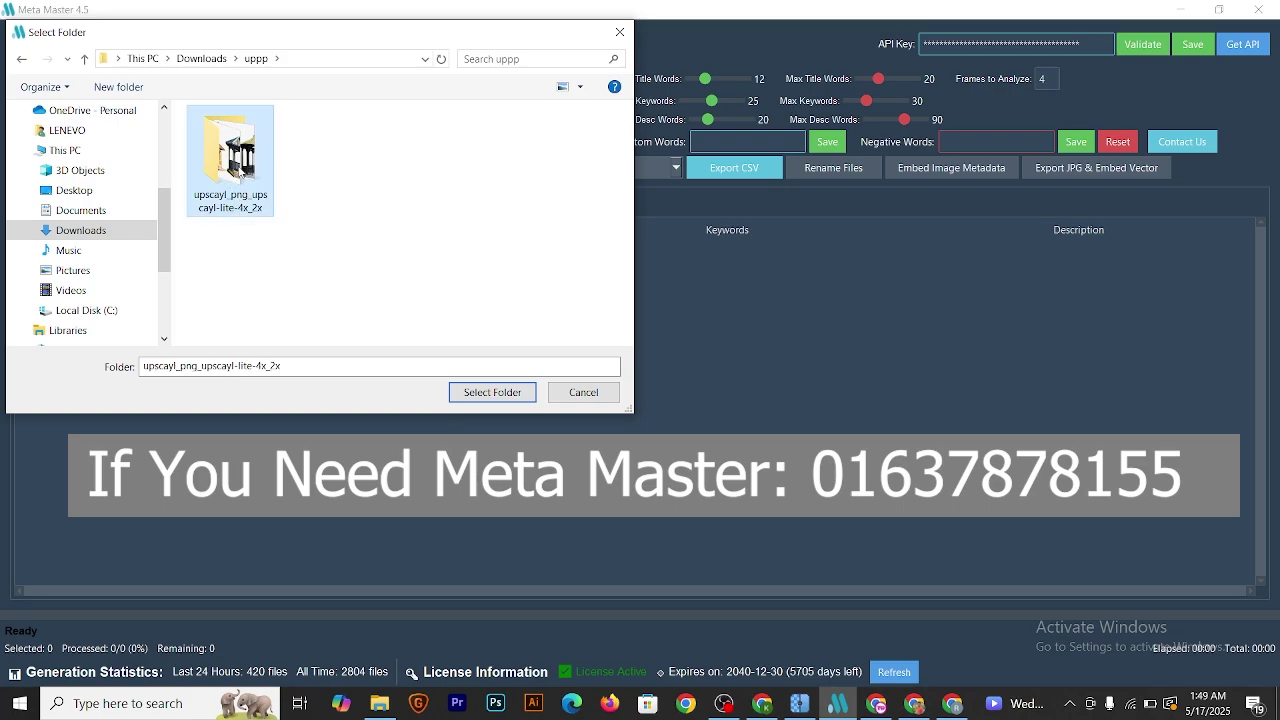
click(492, 392)
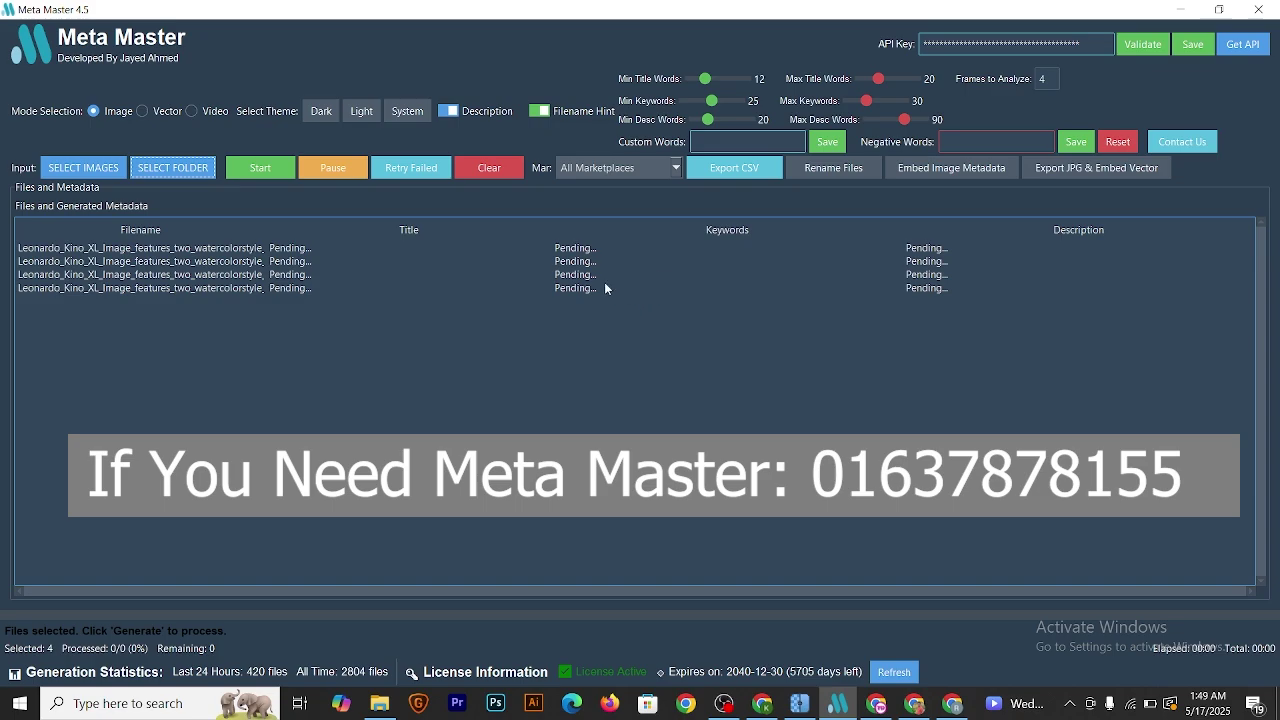
click(260, 168)
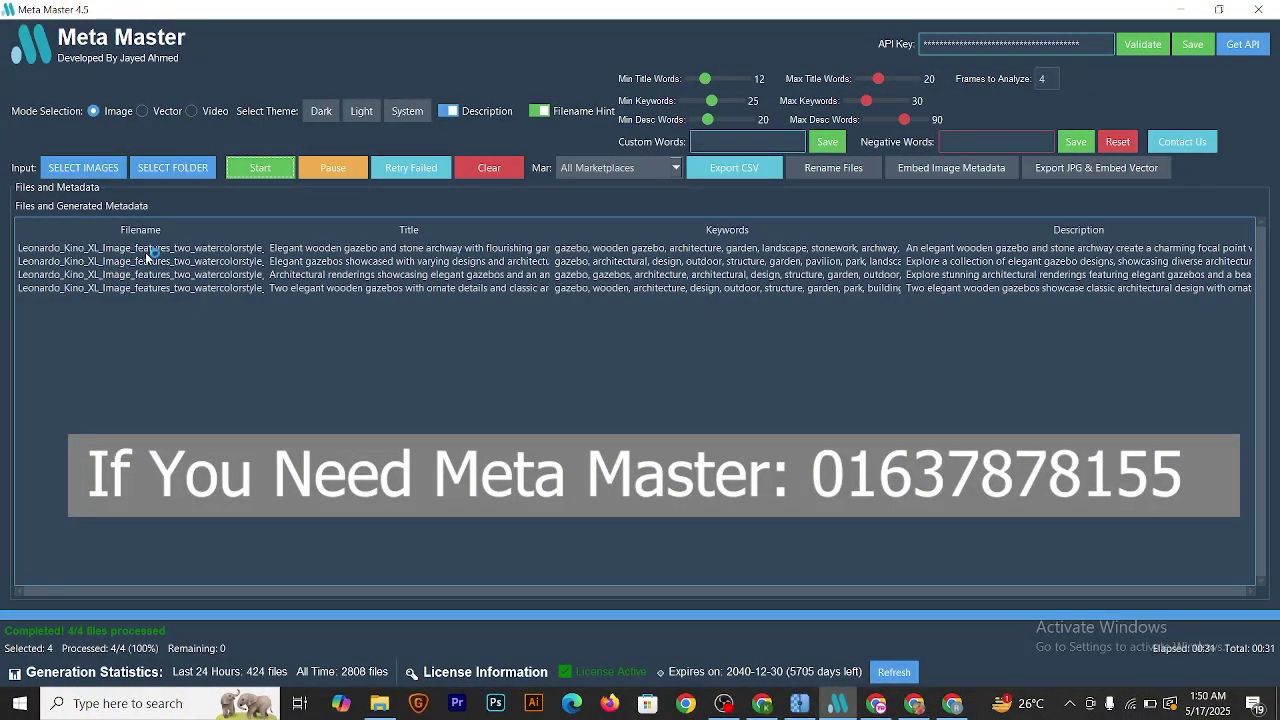
- Check the upscaled images' file names in their folder, and rename the files in that folder by their generated titles in Meta Master
click(379, 703)
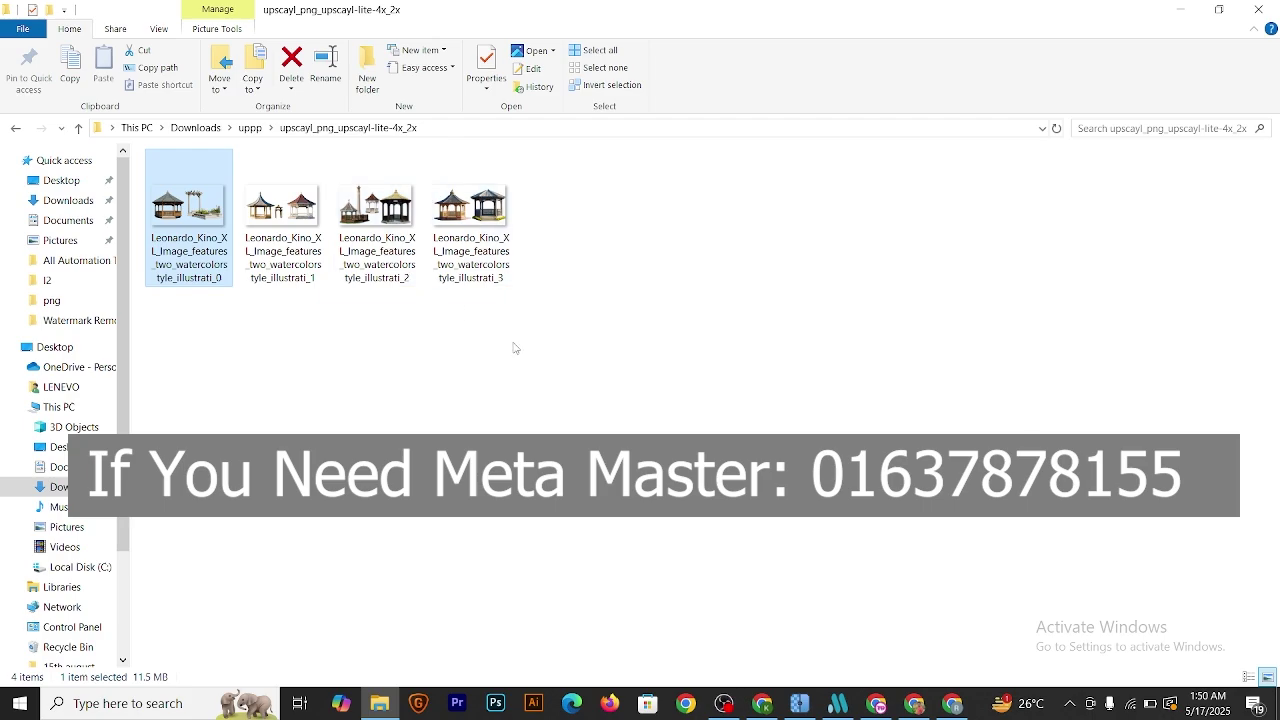
click(838, 703)
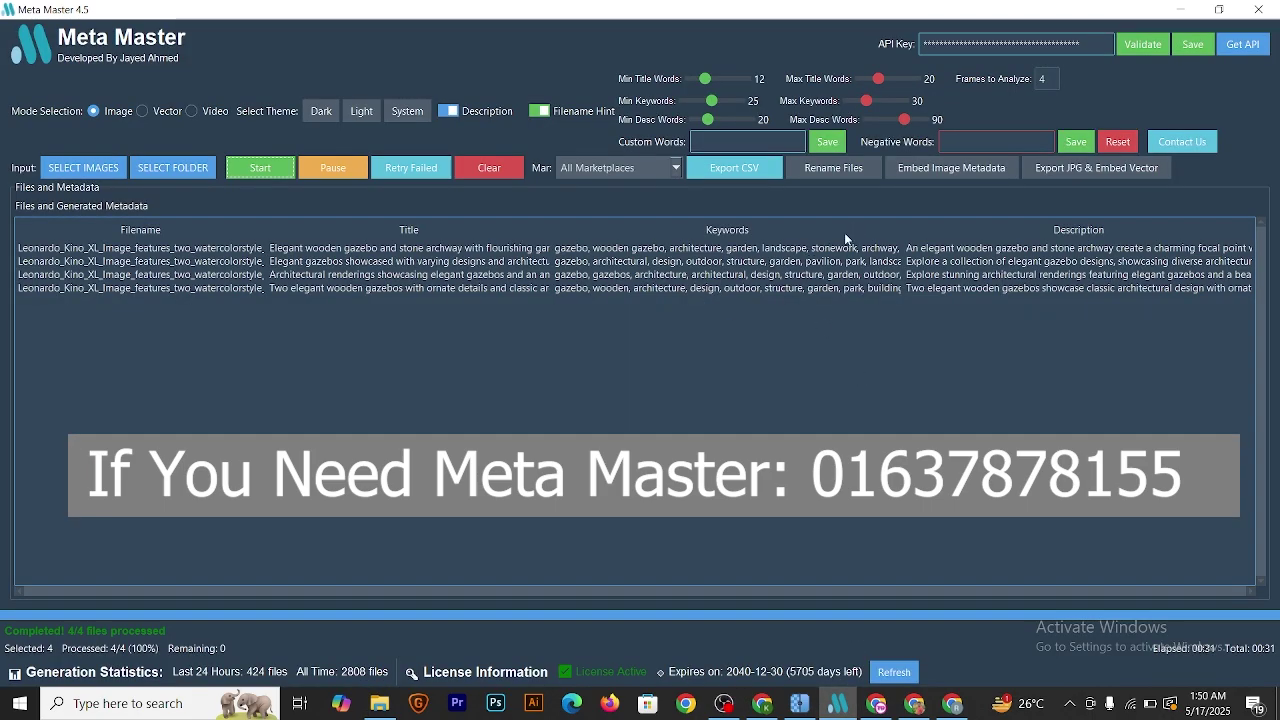
click(834, 169)
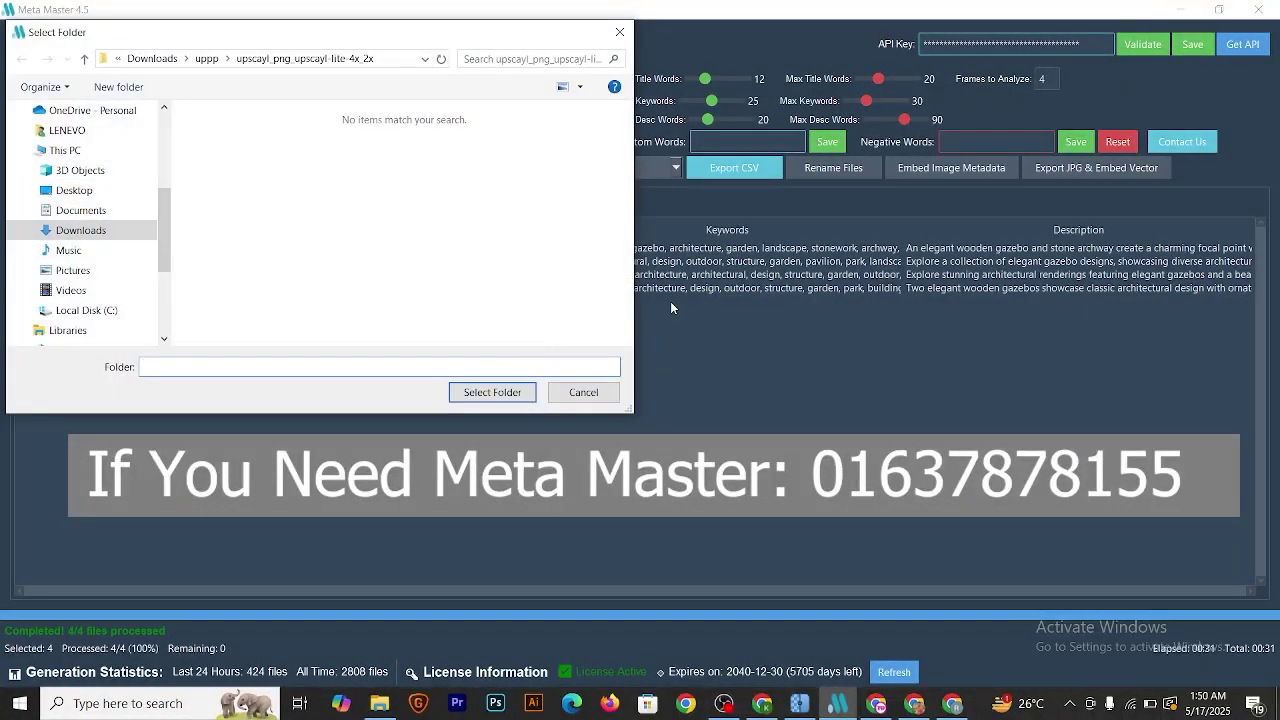
click(492, 393)
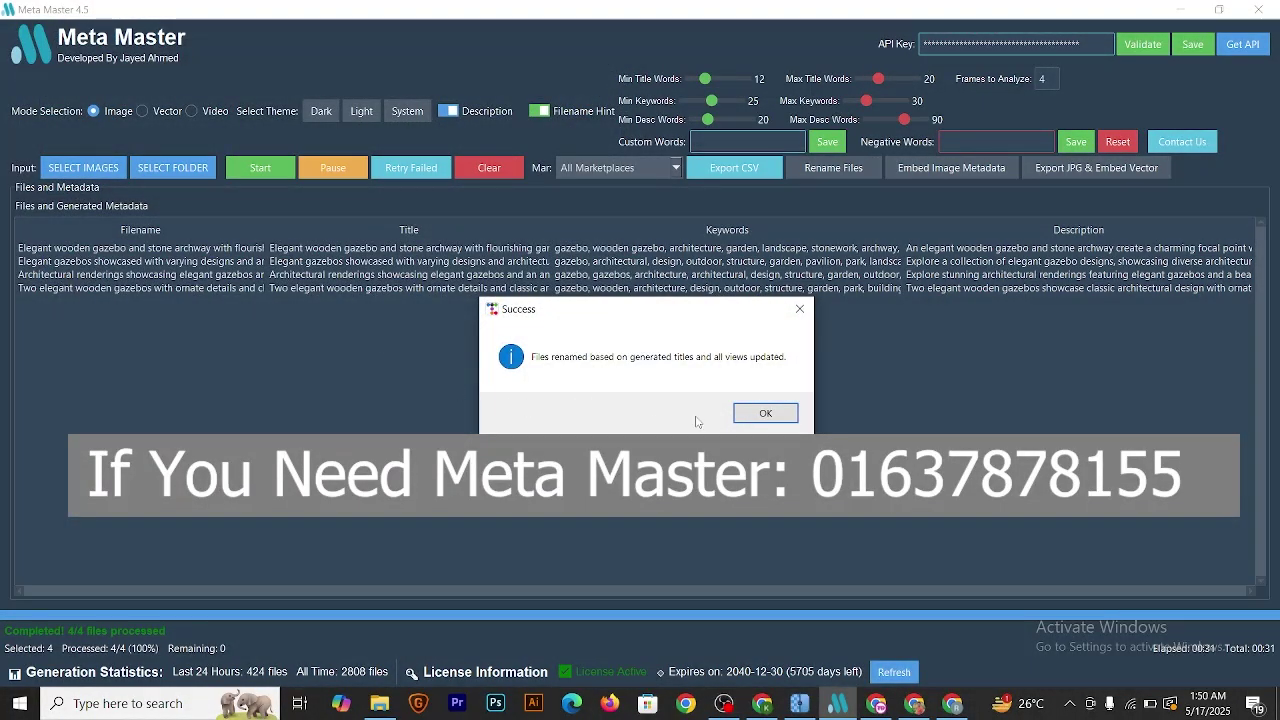
click(765, 413)
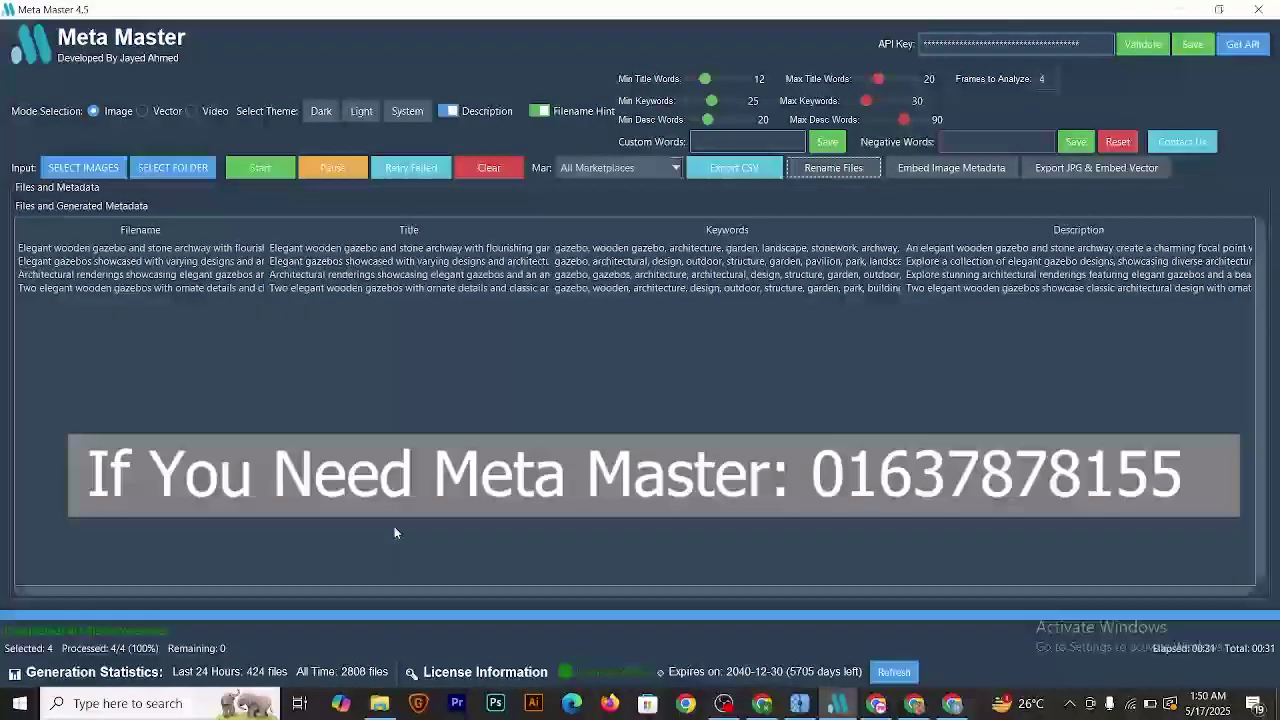
- Check the renamed images in their folder, and embed the generated metadata into the image files in Meta Master
click(379, 703)
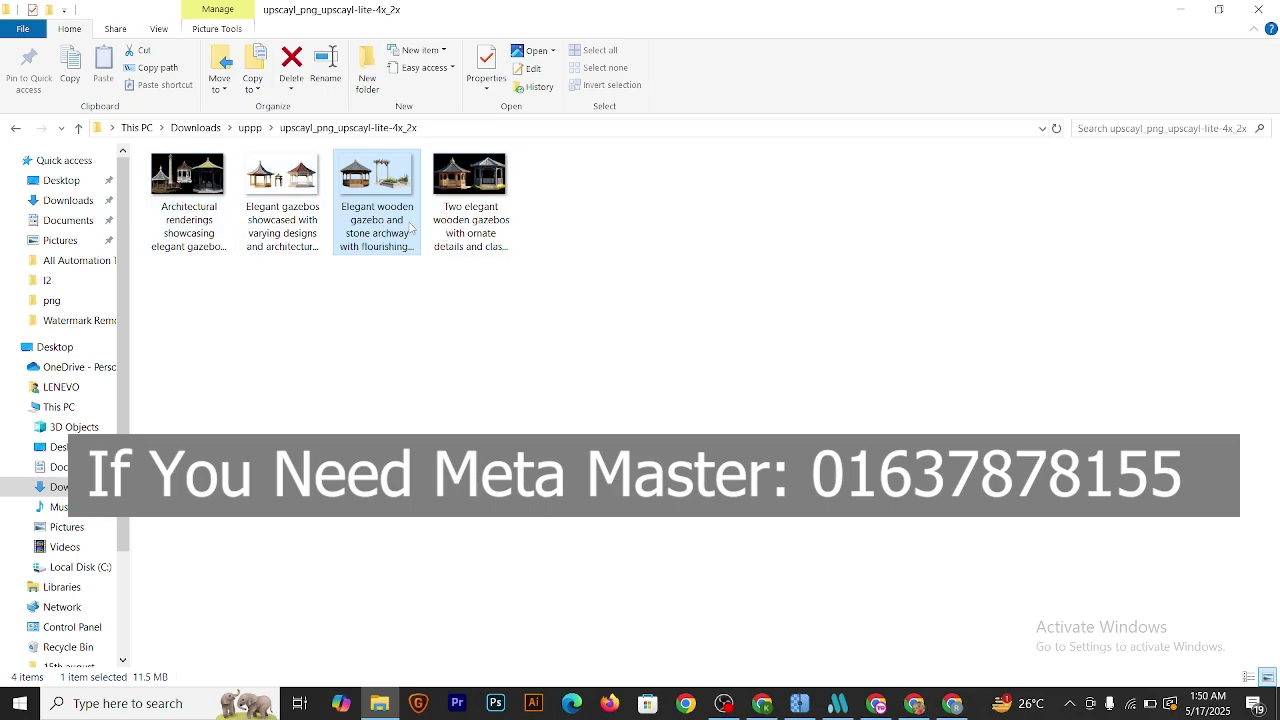
click(838, 703)
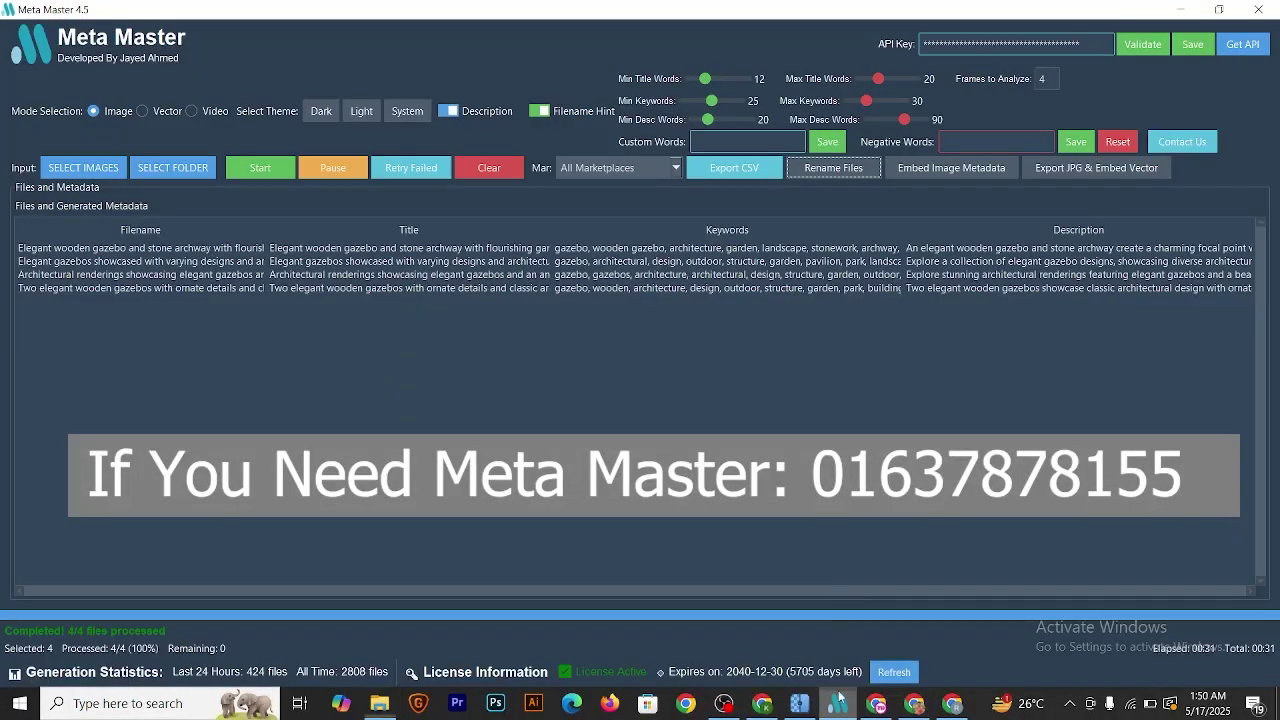
click(938, 170)
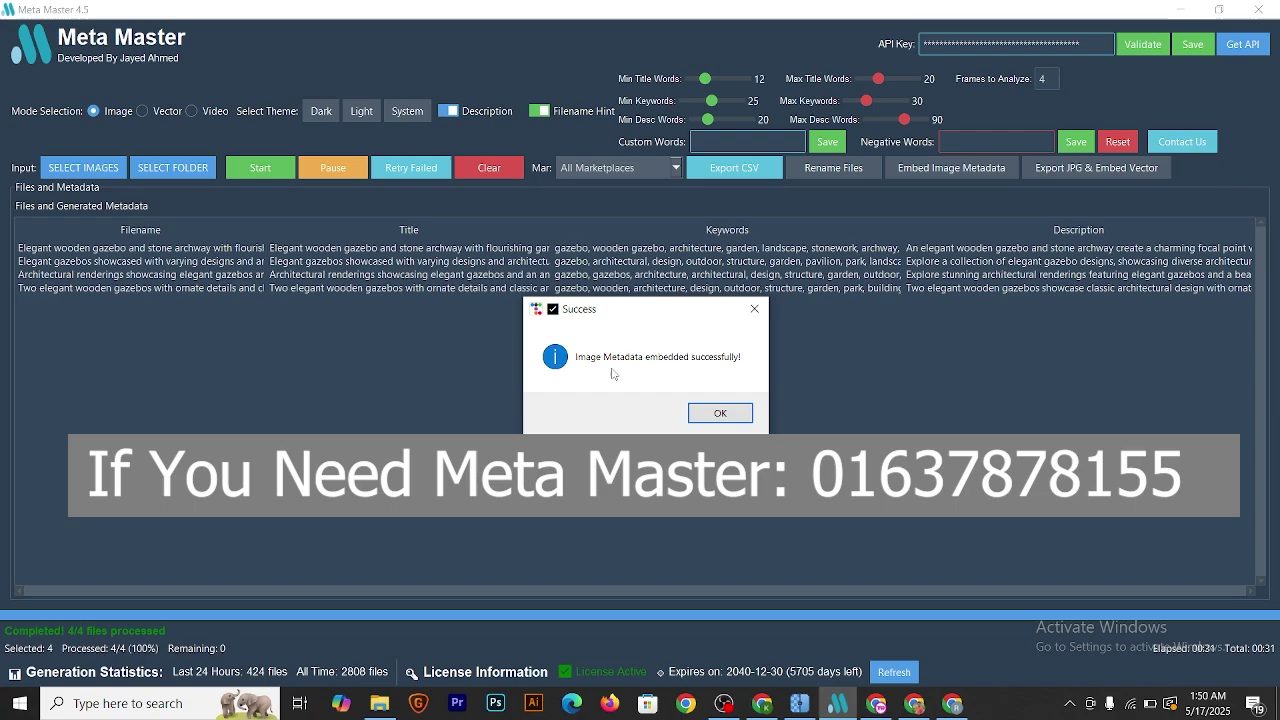
click(720, 413)
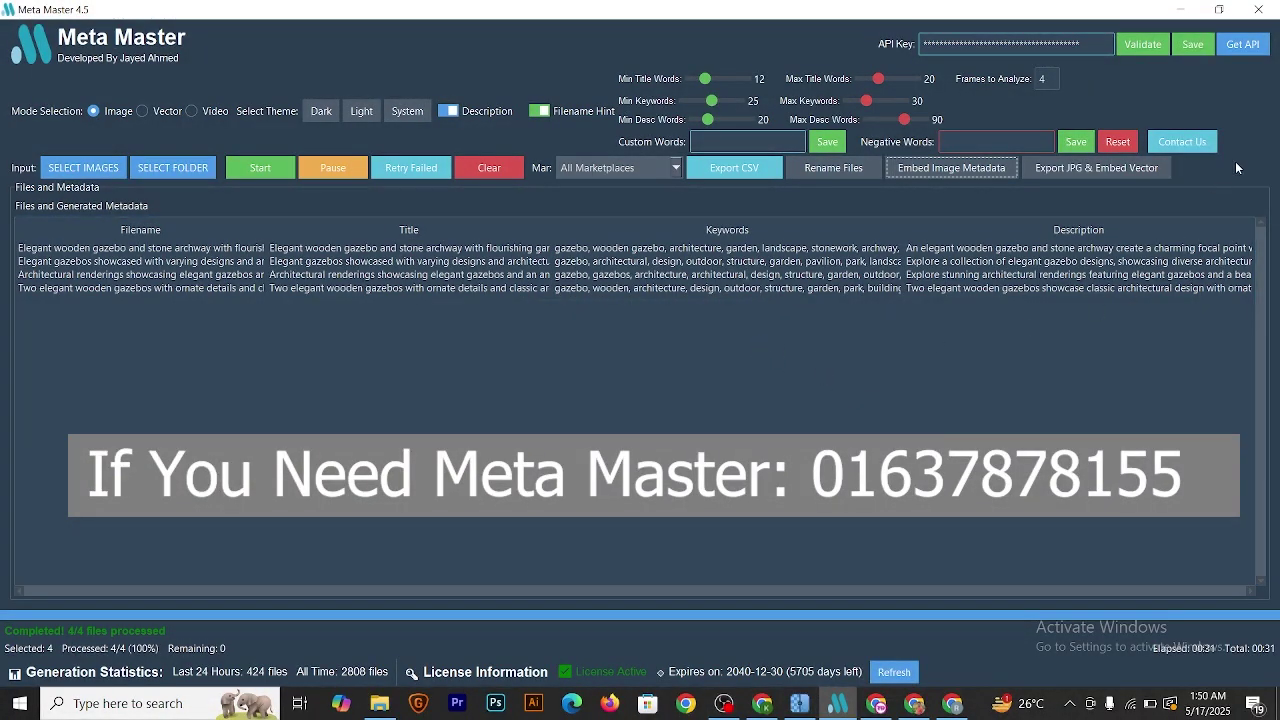
- Switch to the upscaled images' folder and inspect the detailed file properties of the wooden gazebo and stone archway image
click(379, 703)
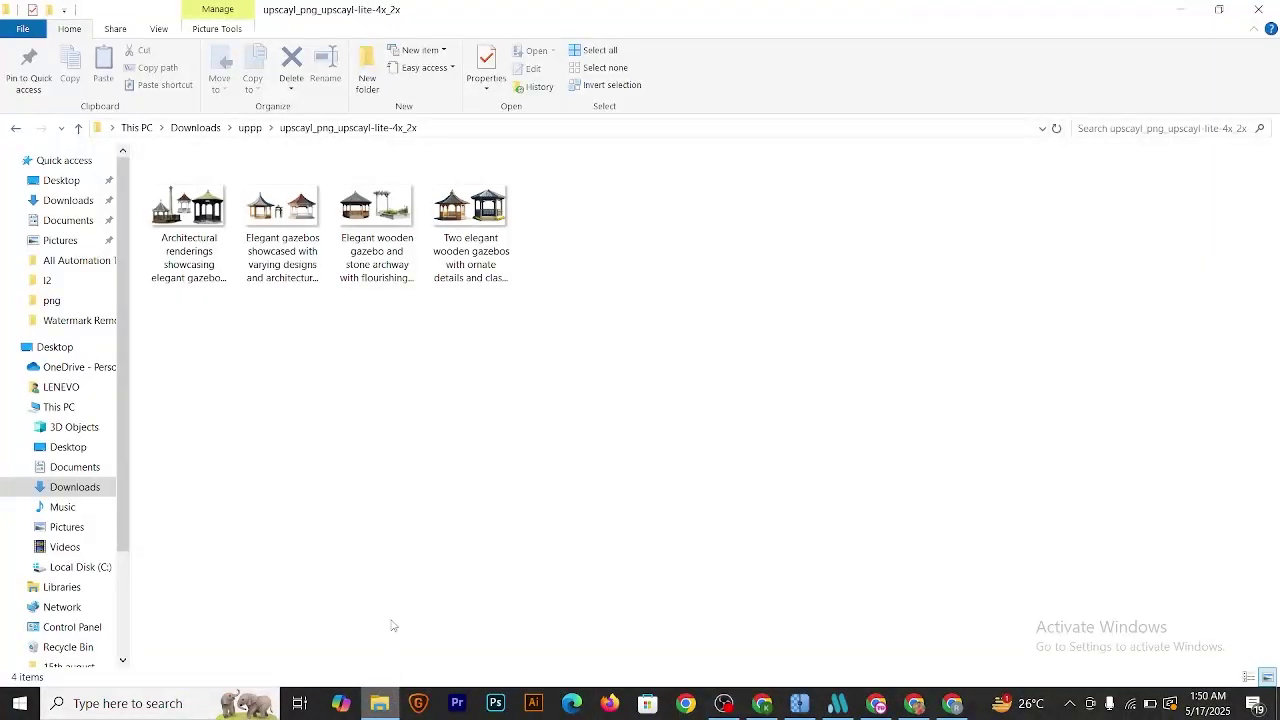
click(377, 241)
right_click(377, 240)
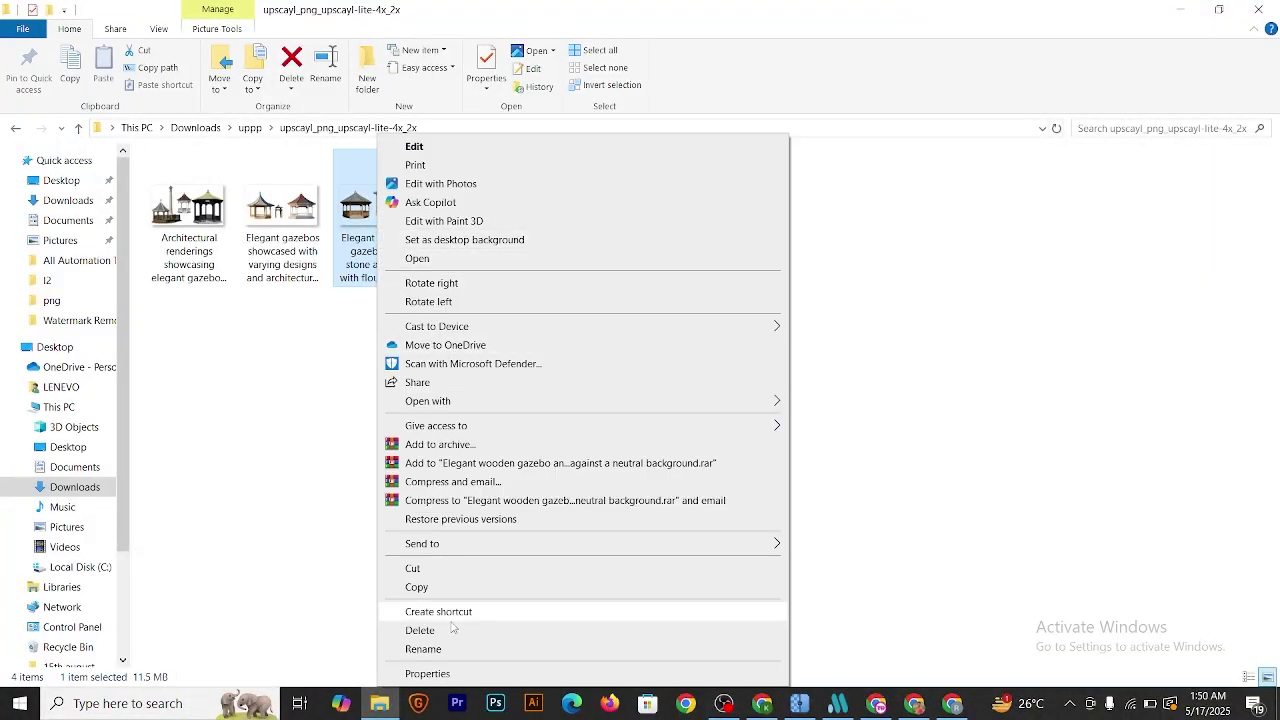
click(440, 673)
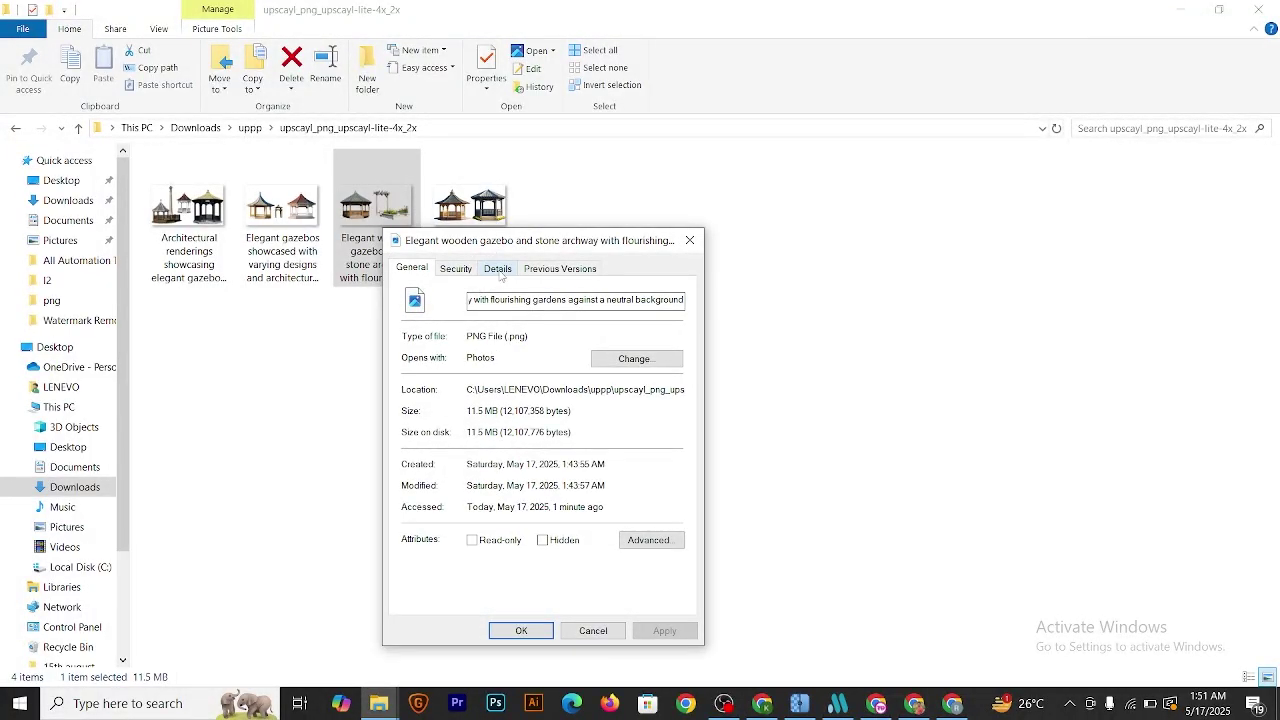
click(498, 269)
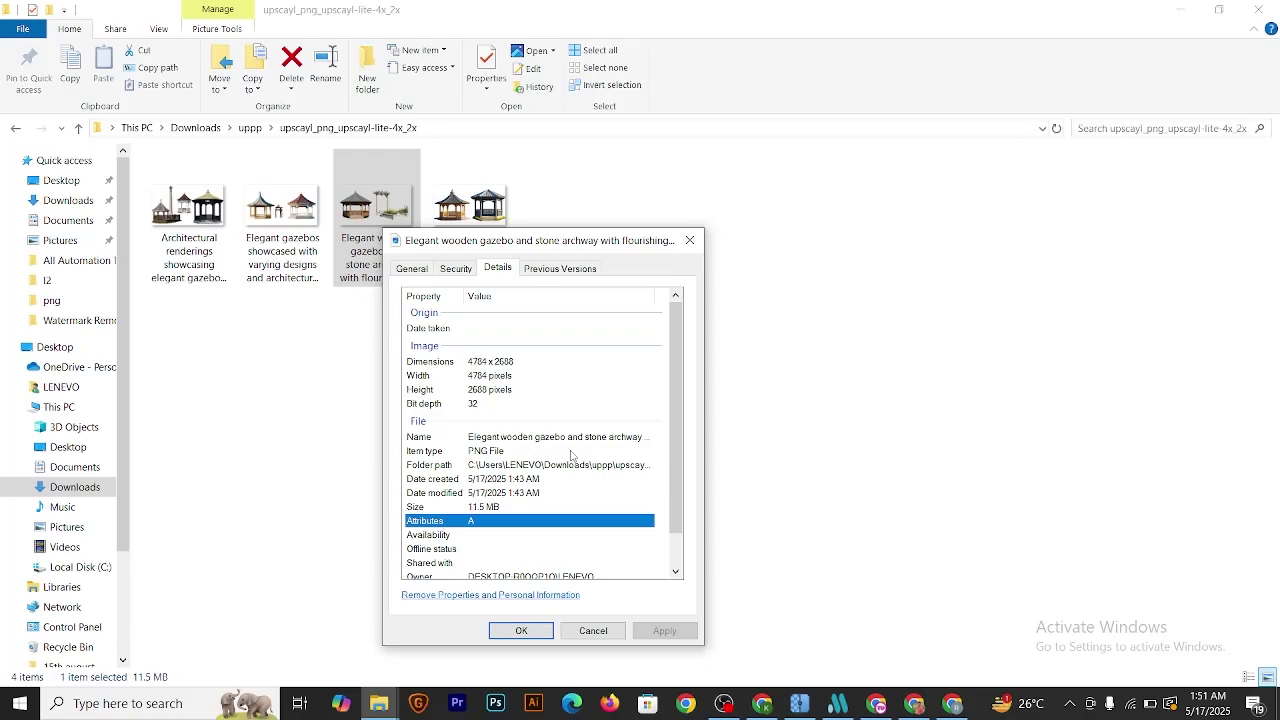
click(523, 637)
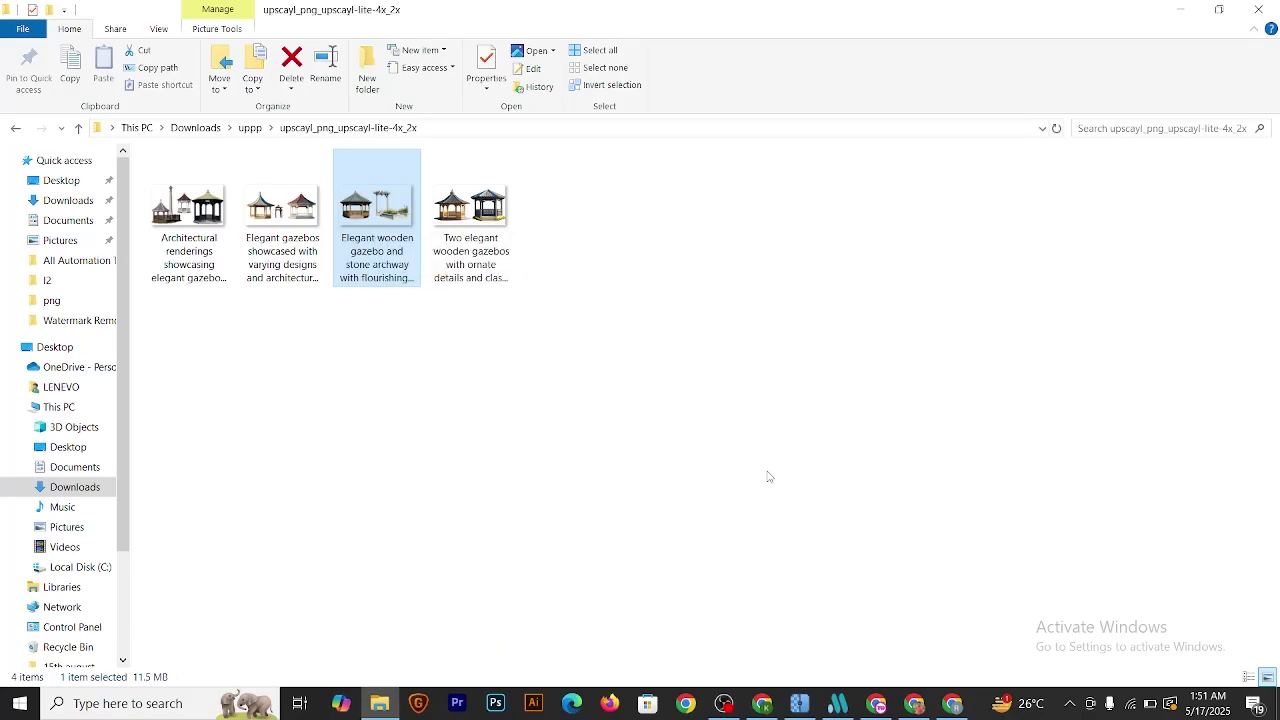
- Switch to the Adobe Stock contributor site in the browser and start a new upload by browsing for files
key(alt+Tab)
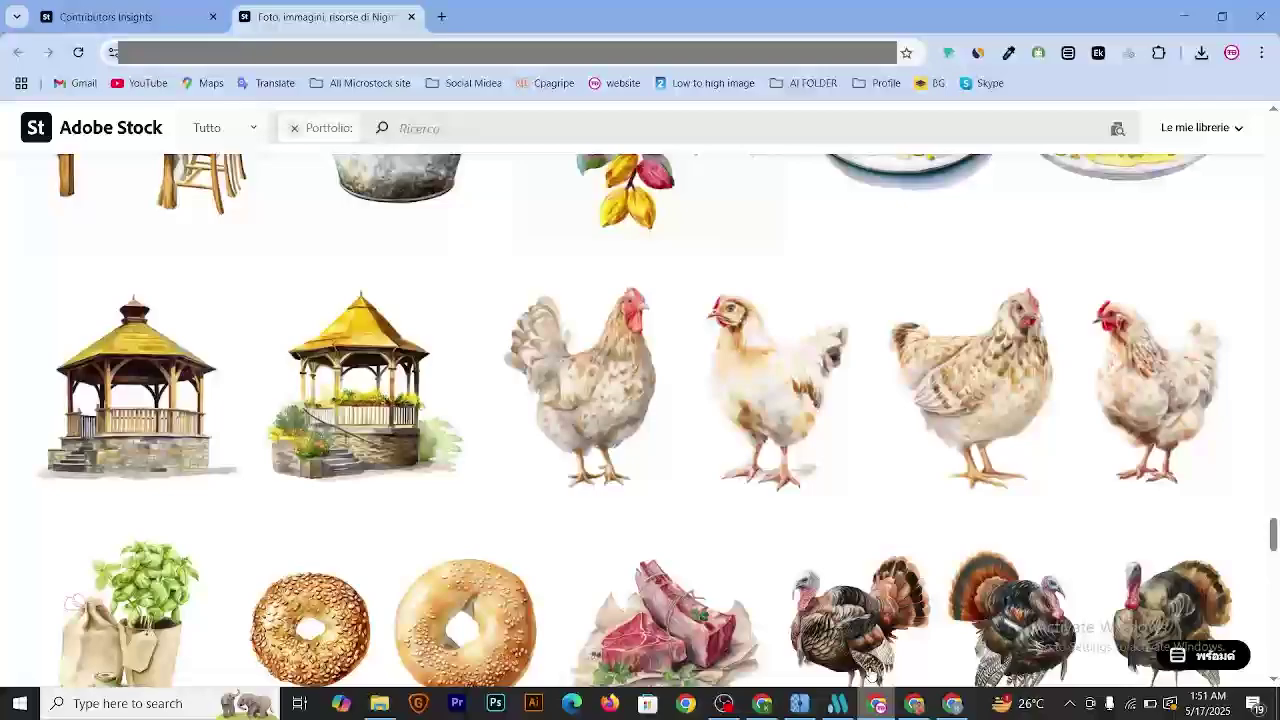
key(ctrl+shift+Tab)
scroll(778, 284, up, 5)
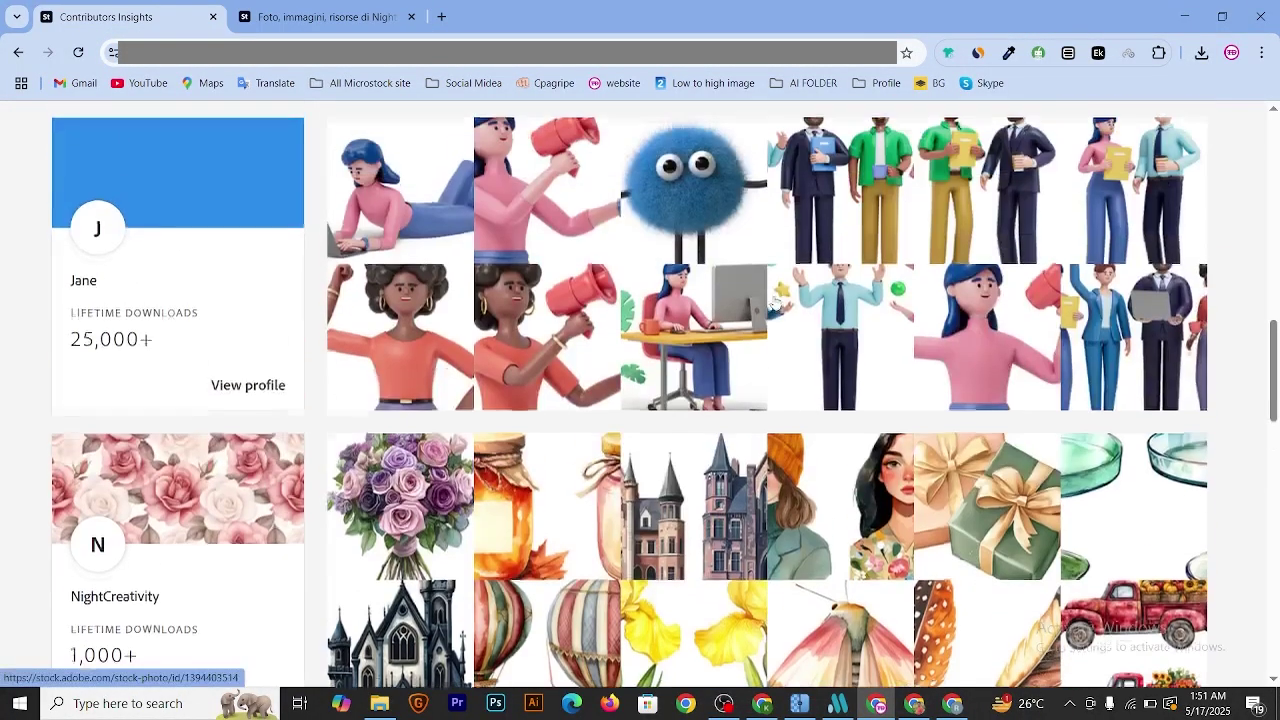
scroll(778, 284, up, 4)
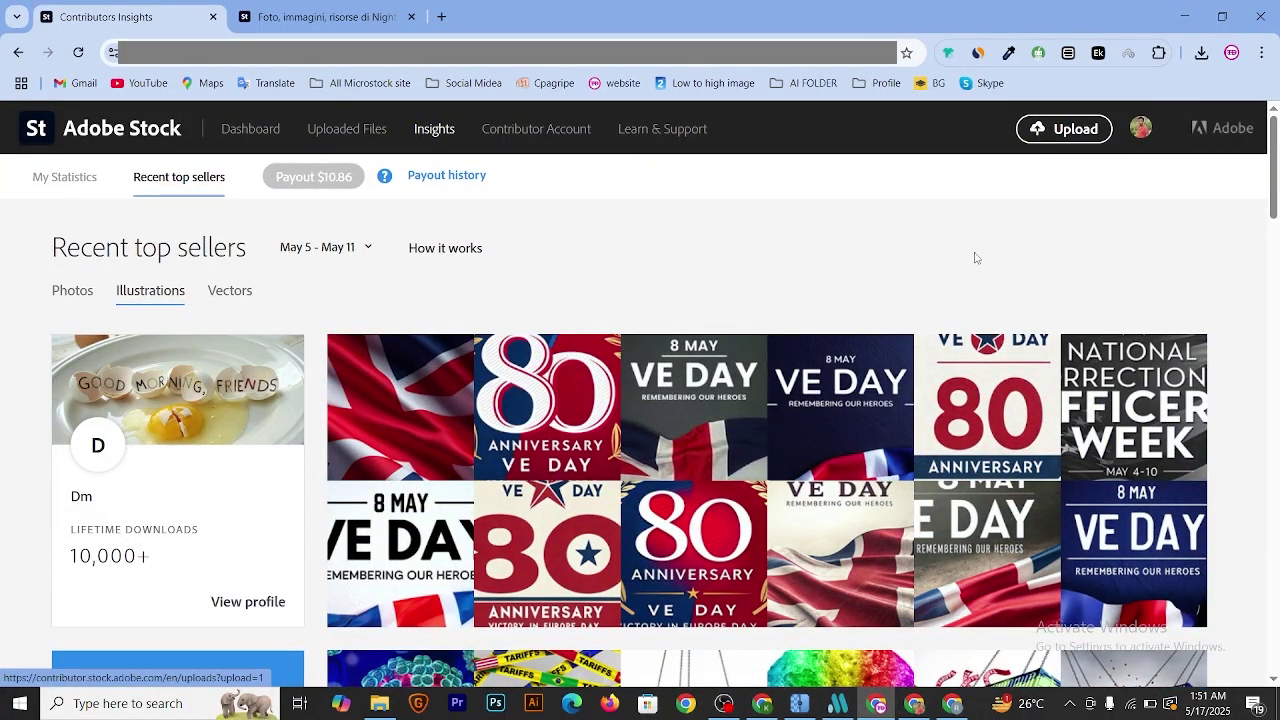
click(1072, 128)
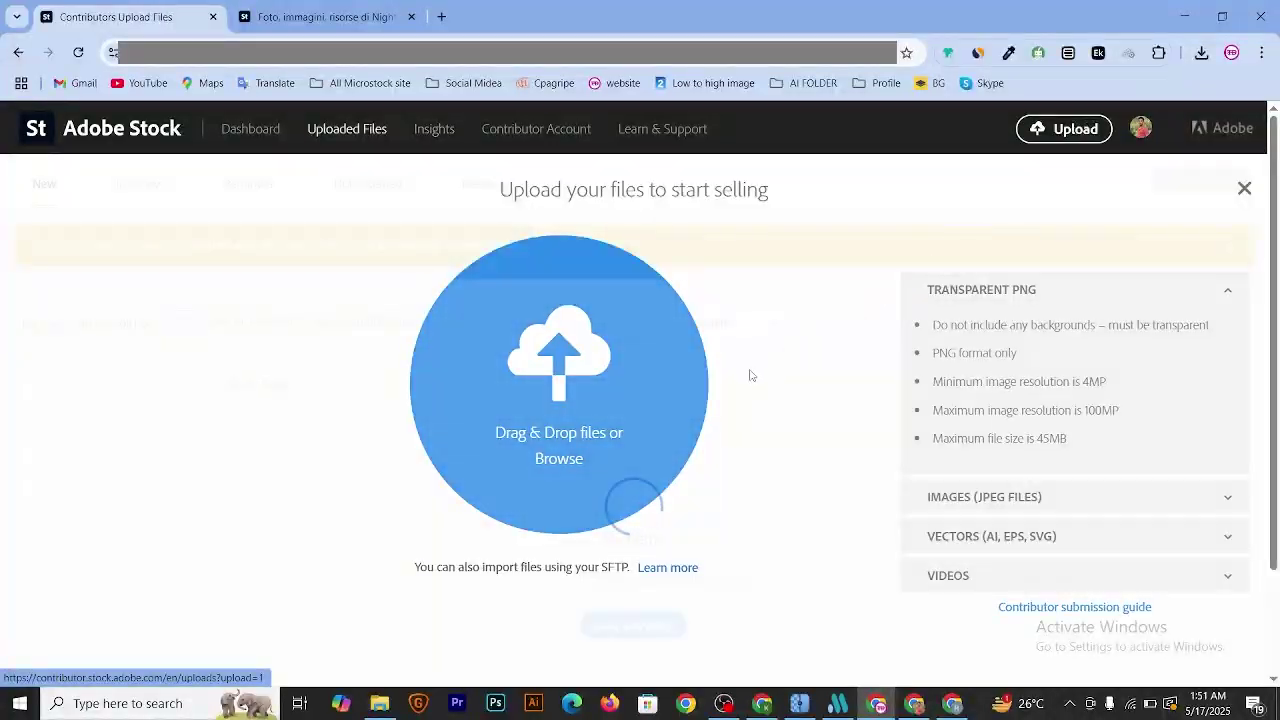
click(558, 458)
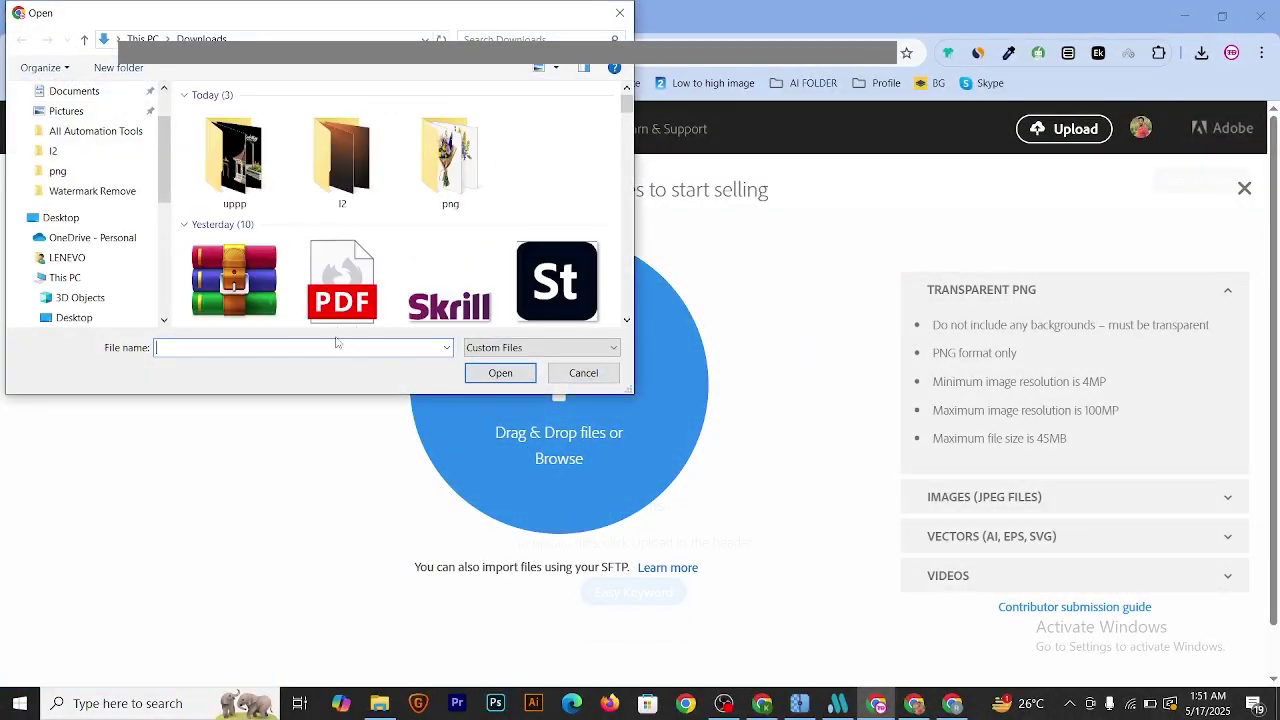
- Upload all four renamed images from the upscayl_png_upscayl-lite-4x_2x folder inside uppp
double_click(233, 158)
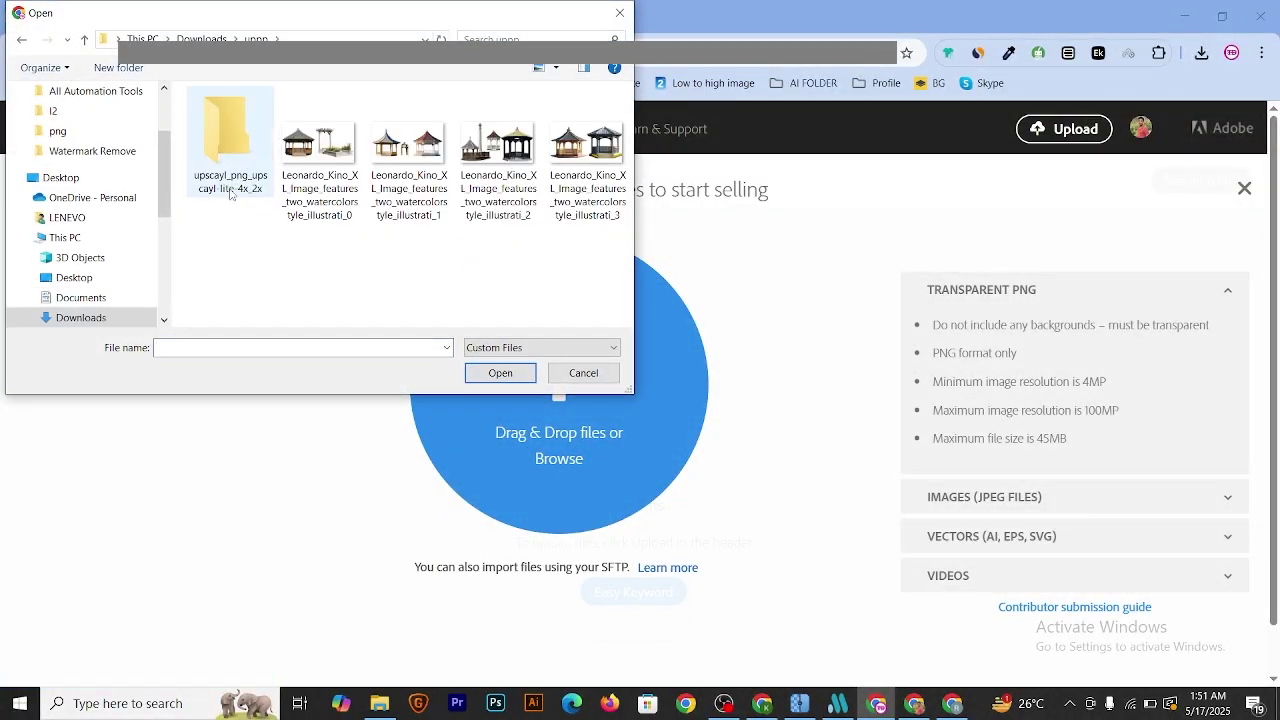
click(238, 150)
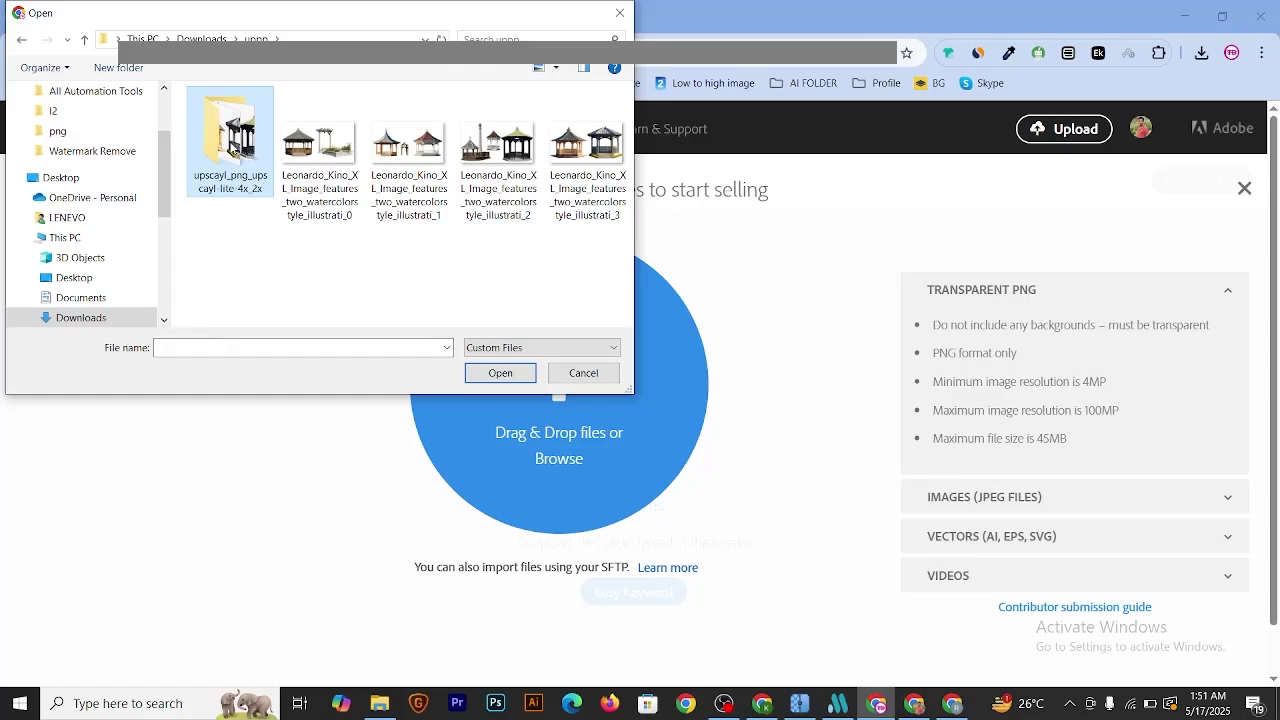
double_click(231, 147)
click(231, 147)
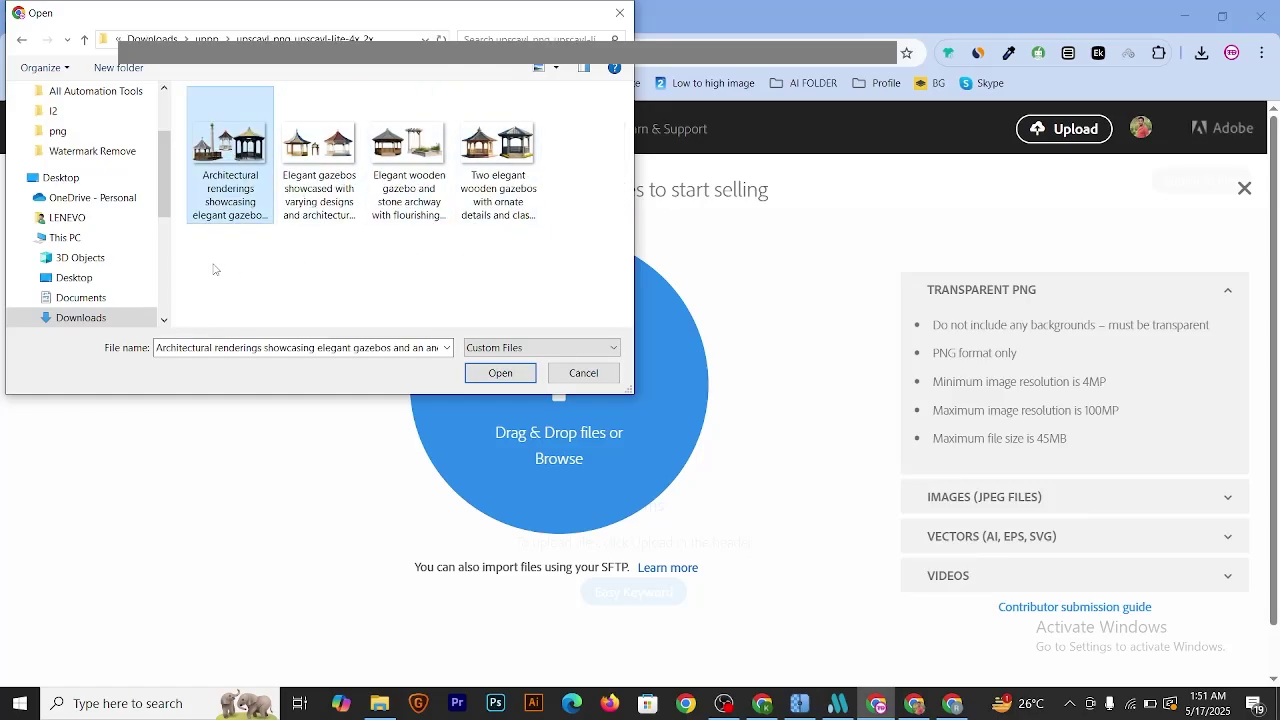
click(497, 150)
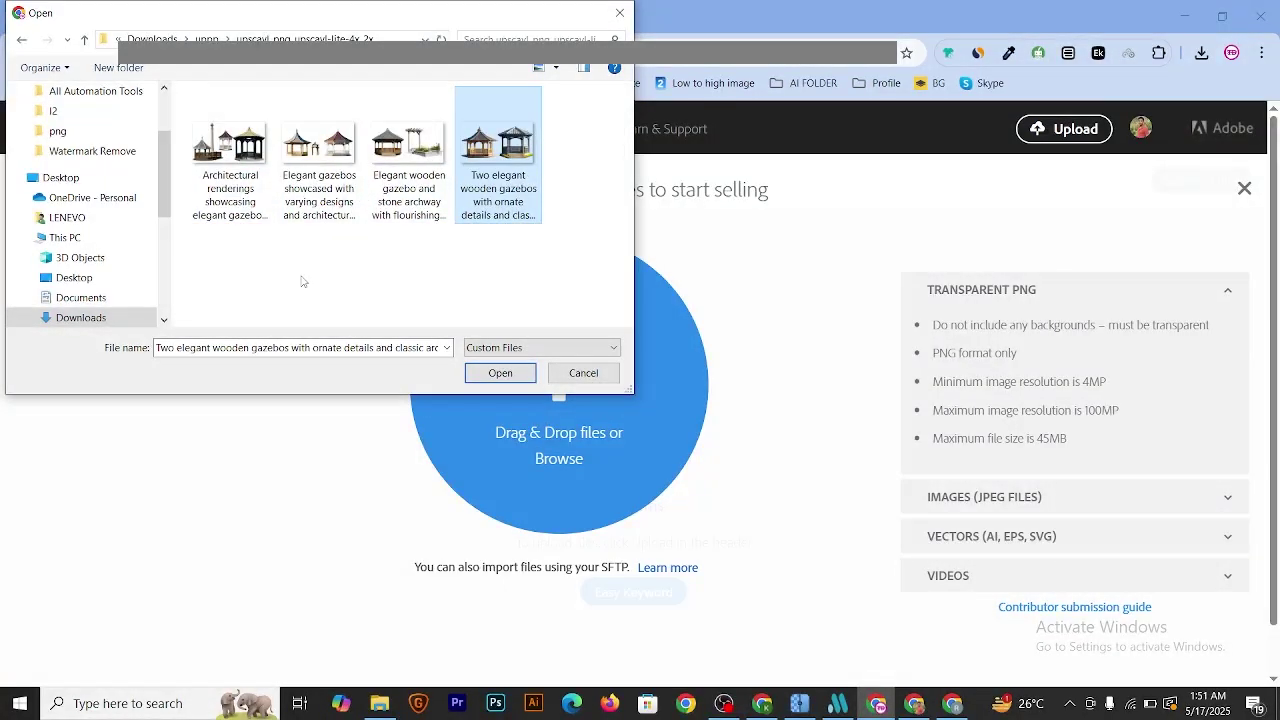
key(ctrl+a)
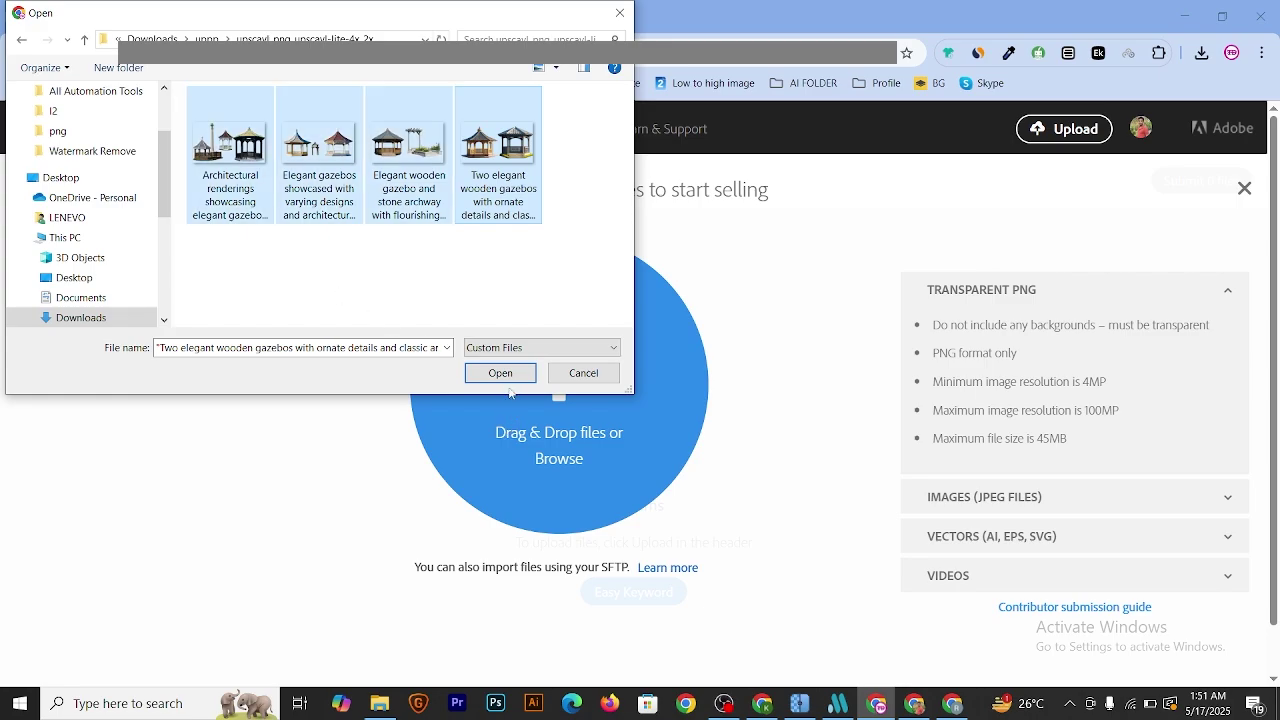
click(500, 374)
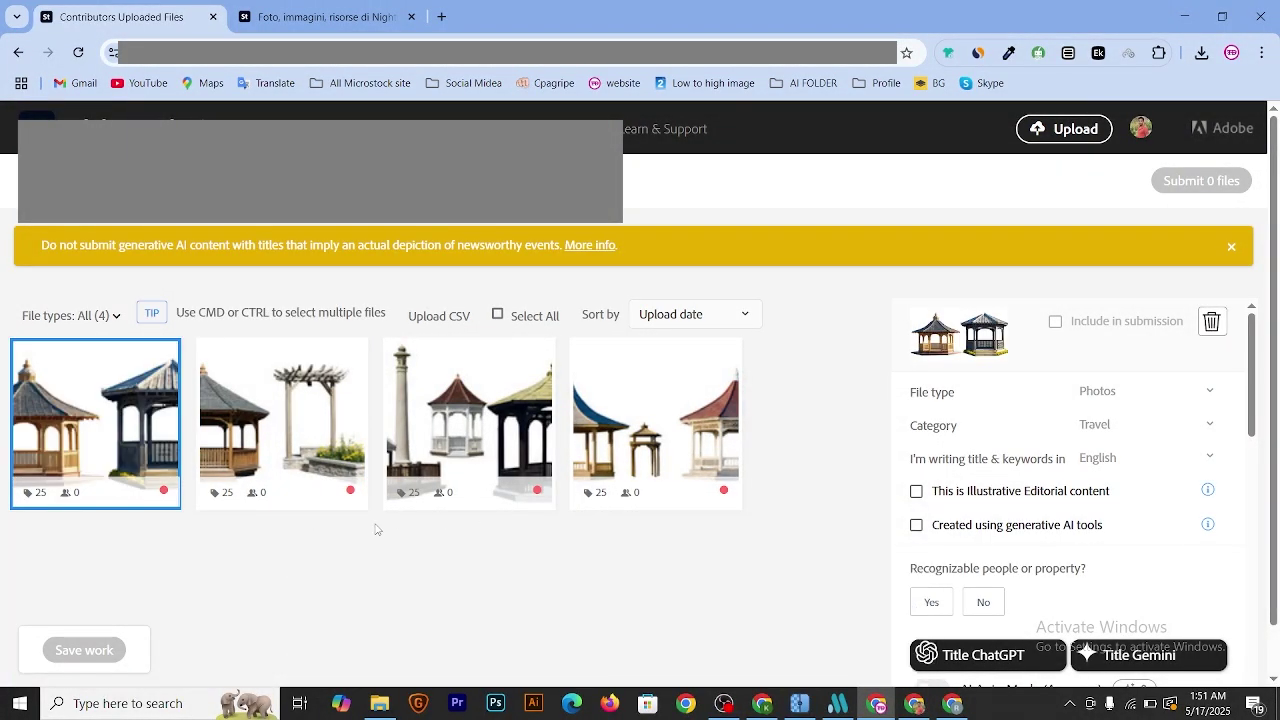
- Examine the uploaded gazebo images and the title, keywords and submission settings filled in for the last one
scroll(351, 484, down, 1)
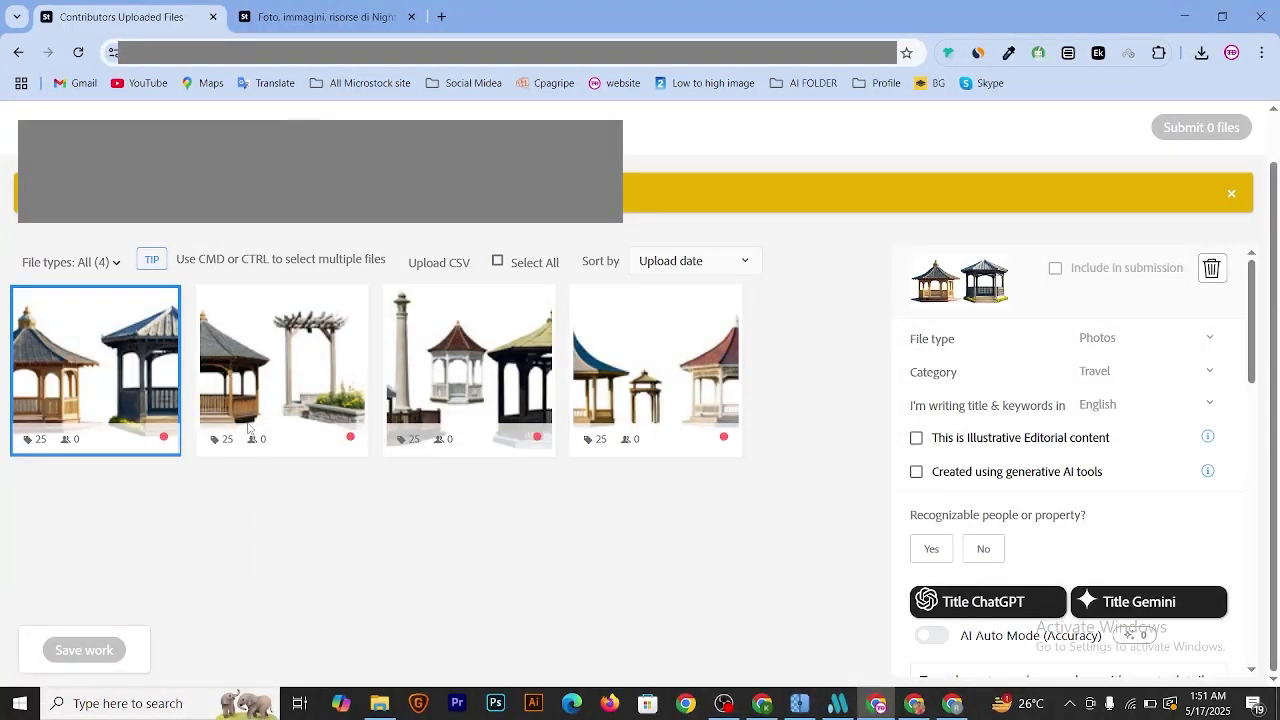
click(299, 381)
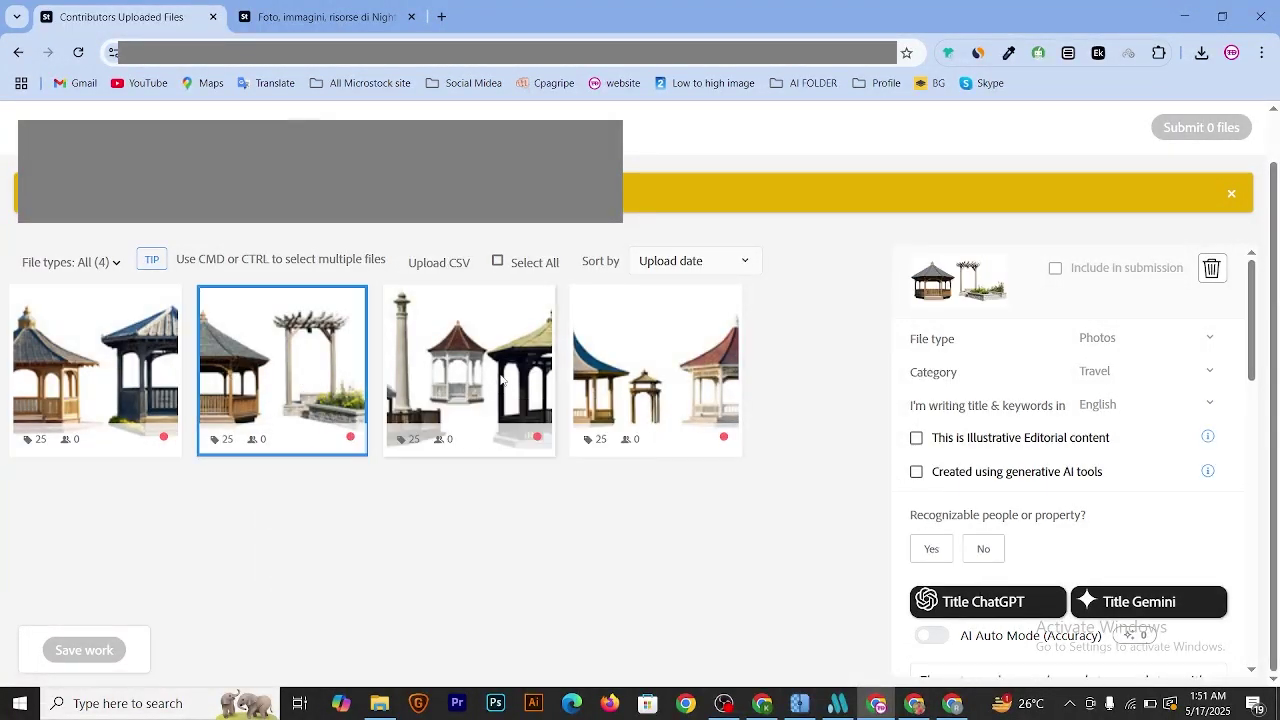
click(643, 374)
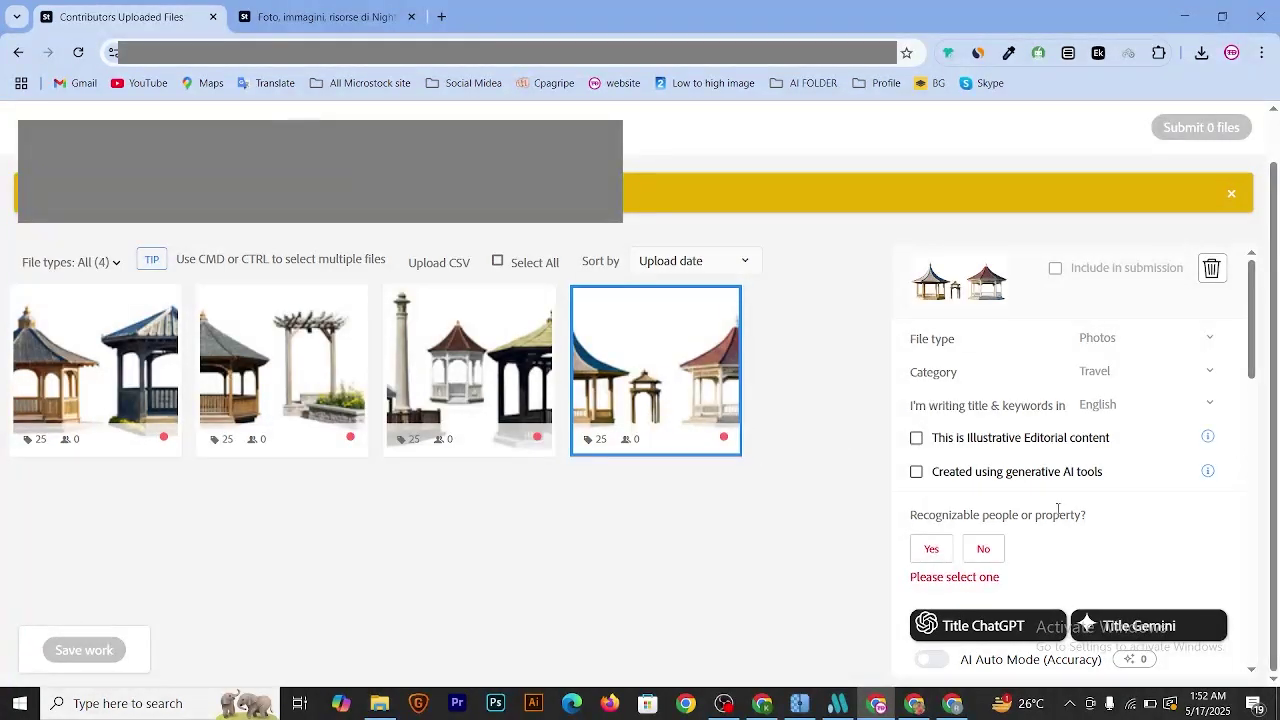
scroll(1057, 510, down, 3)
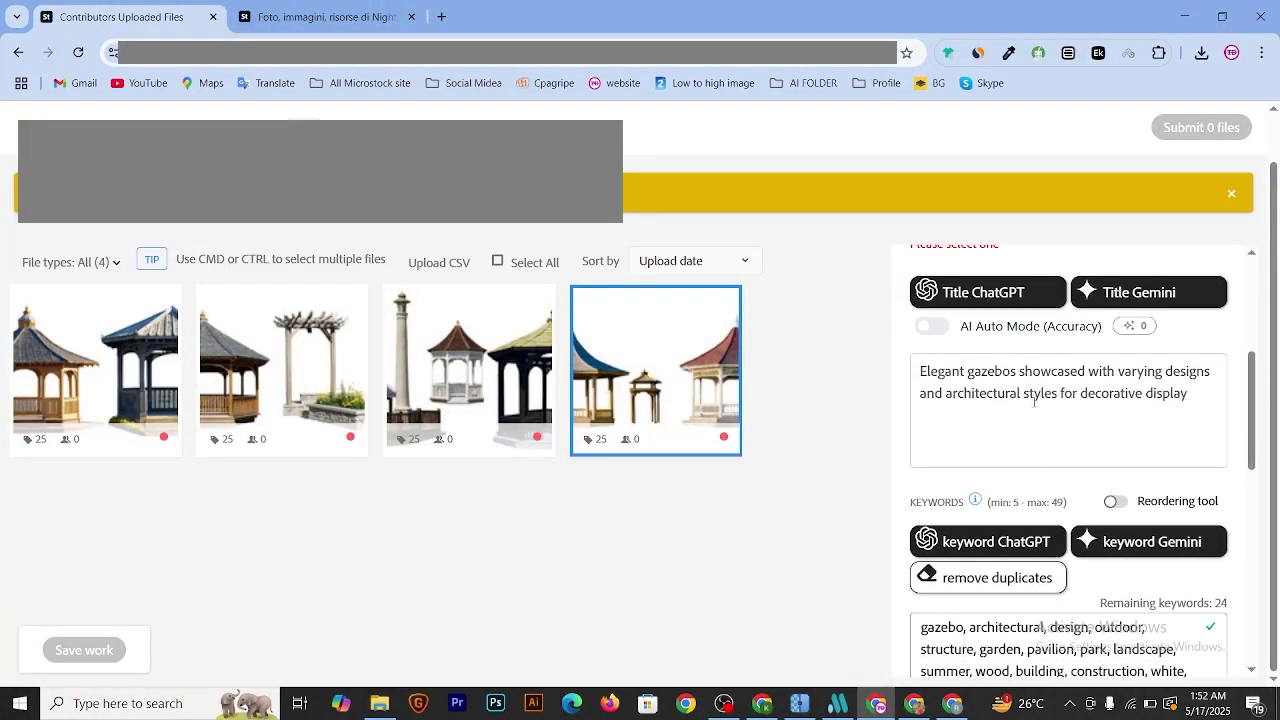
scroll(1032, 418, down, 3)
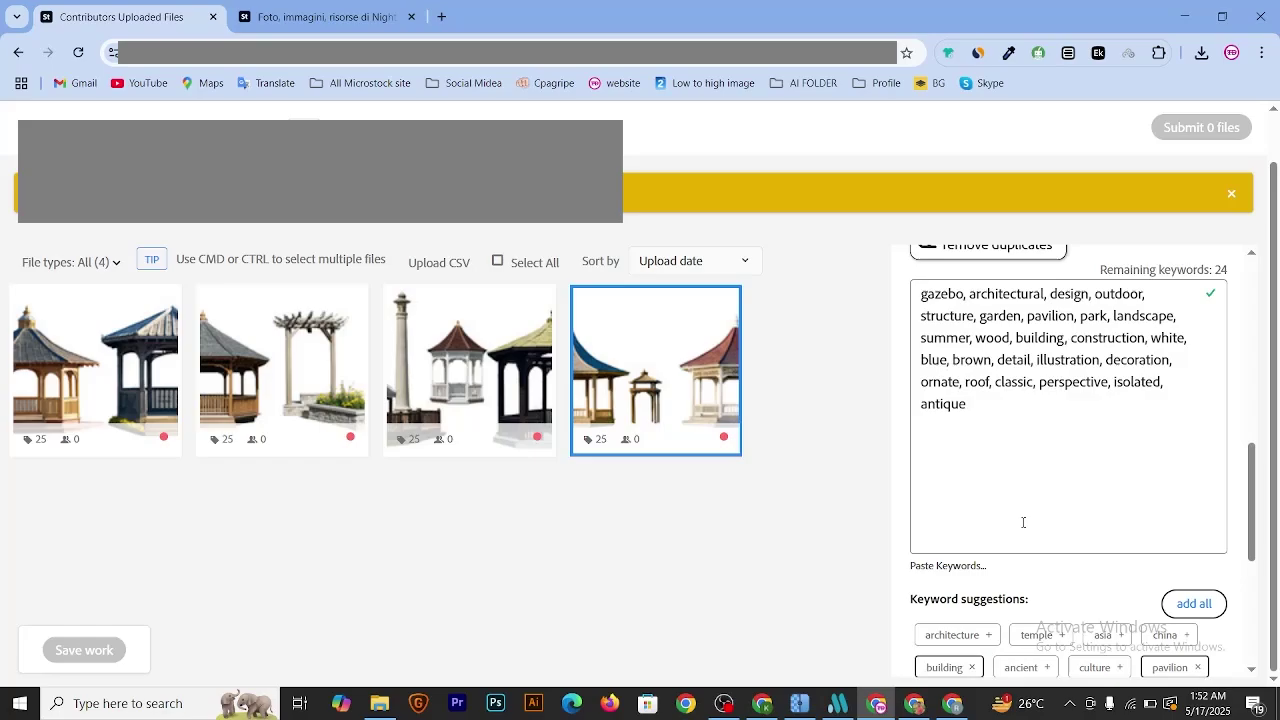
scroll(1030, 529, up, 2)
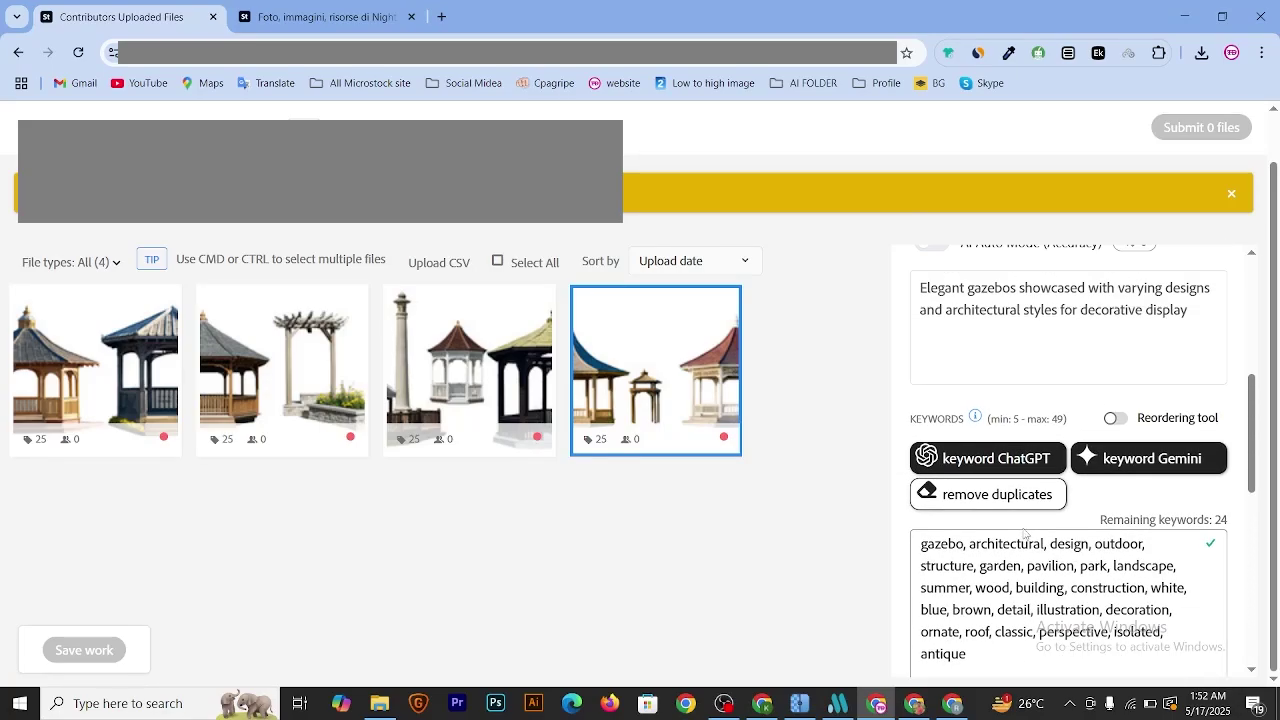
scroll(965, 508, up, 2)
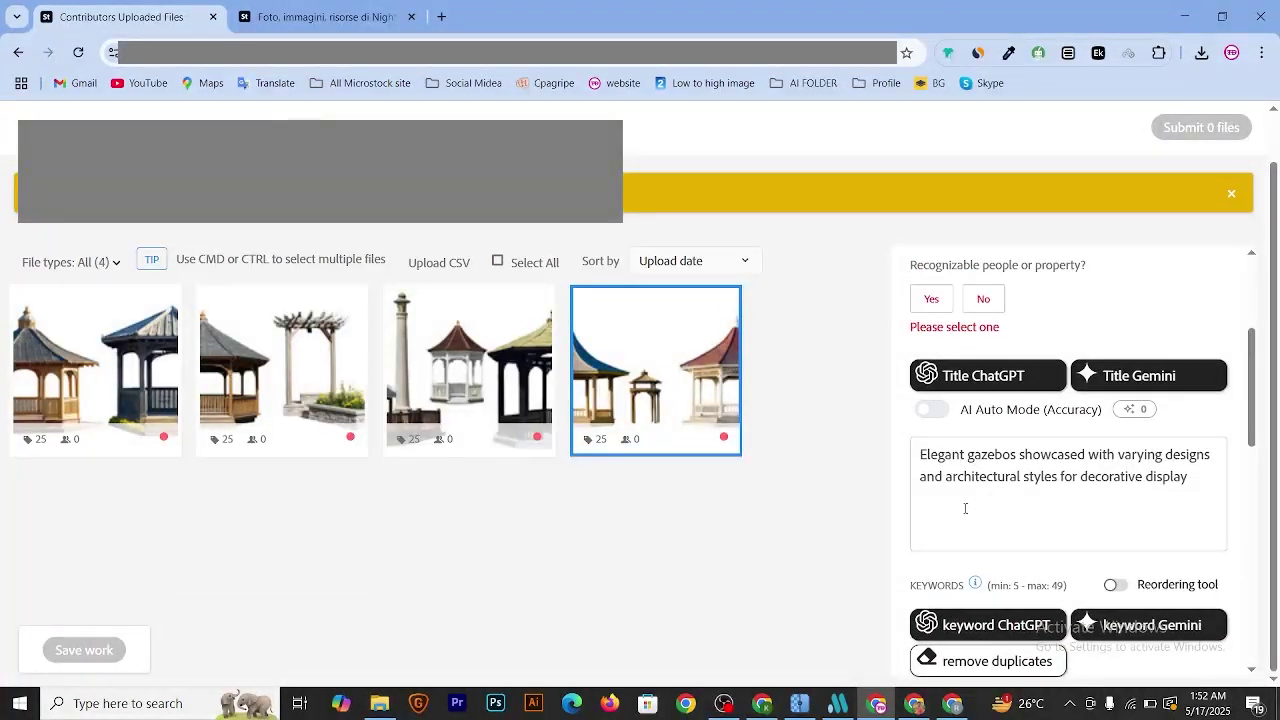
scroll(920, 495, up, 3)
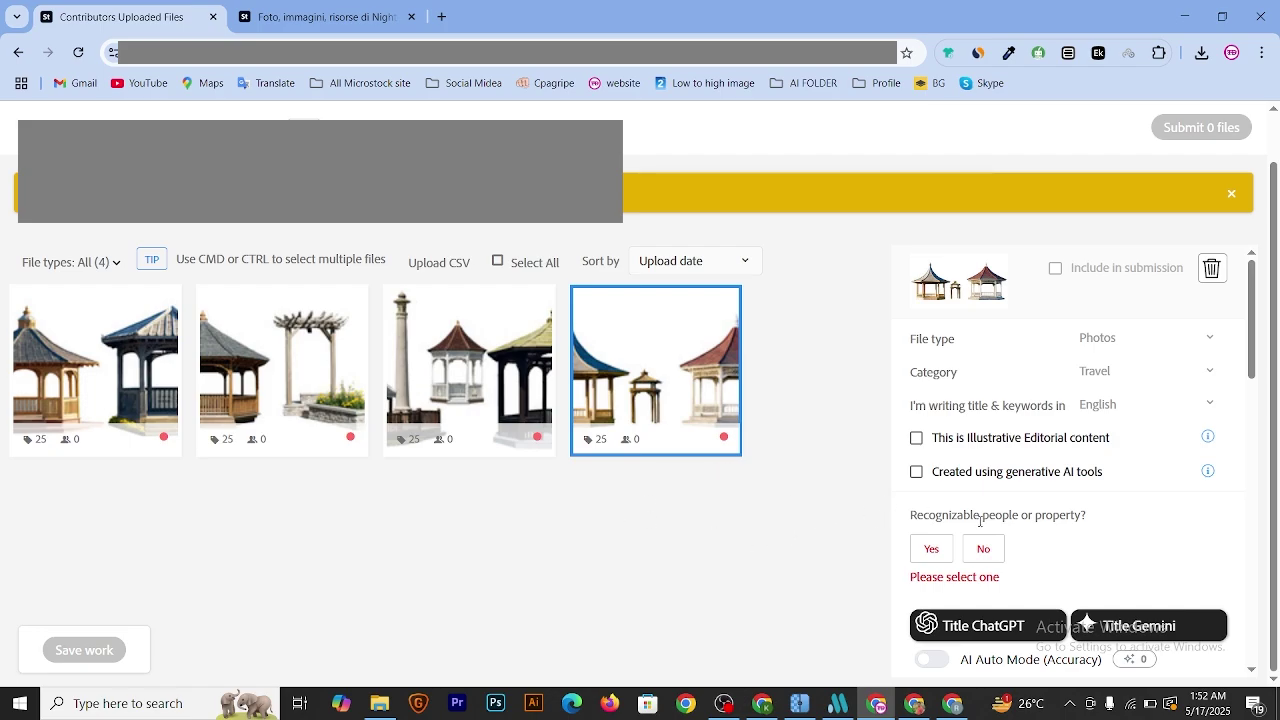
- For all four files, set recognizable people or property to No, mark them as created using generative AI tools, and save the work
click(497, 261)
scroll(1024, 578, down, 2)
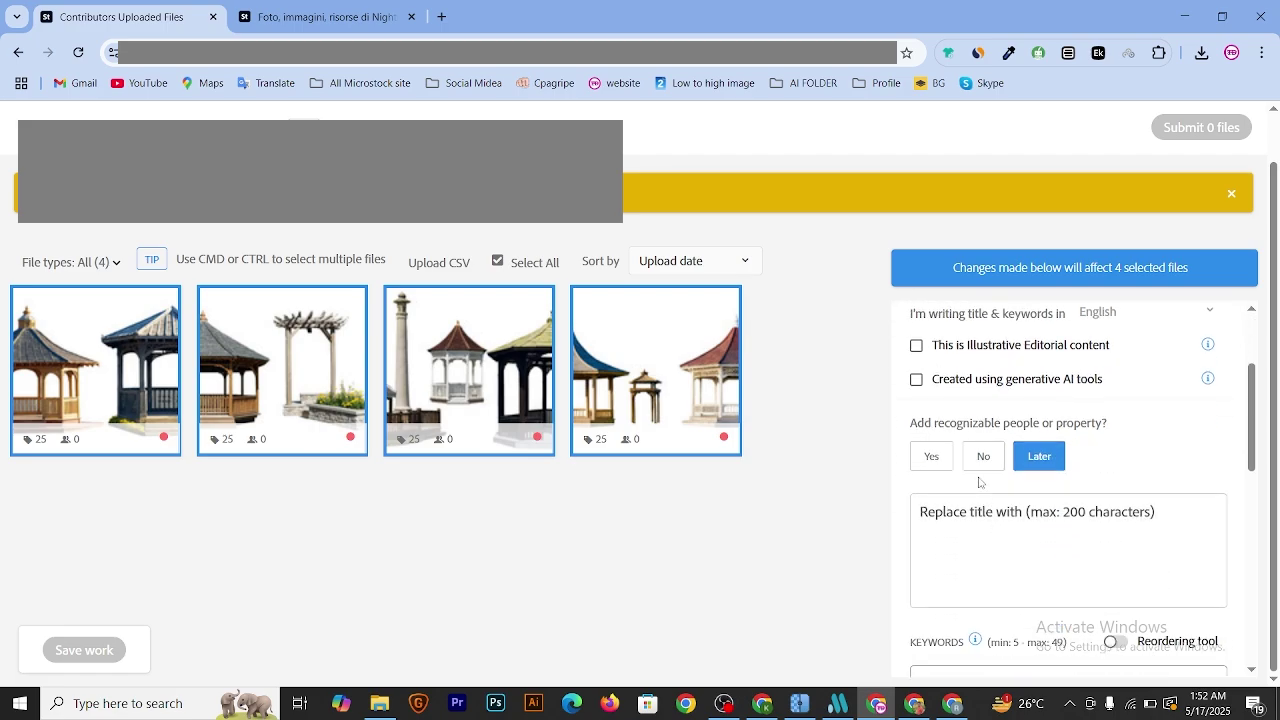
click(980, 457)
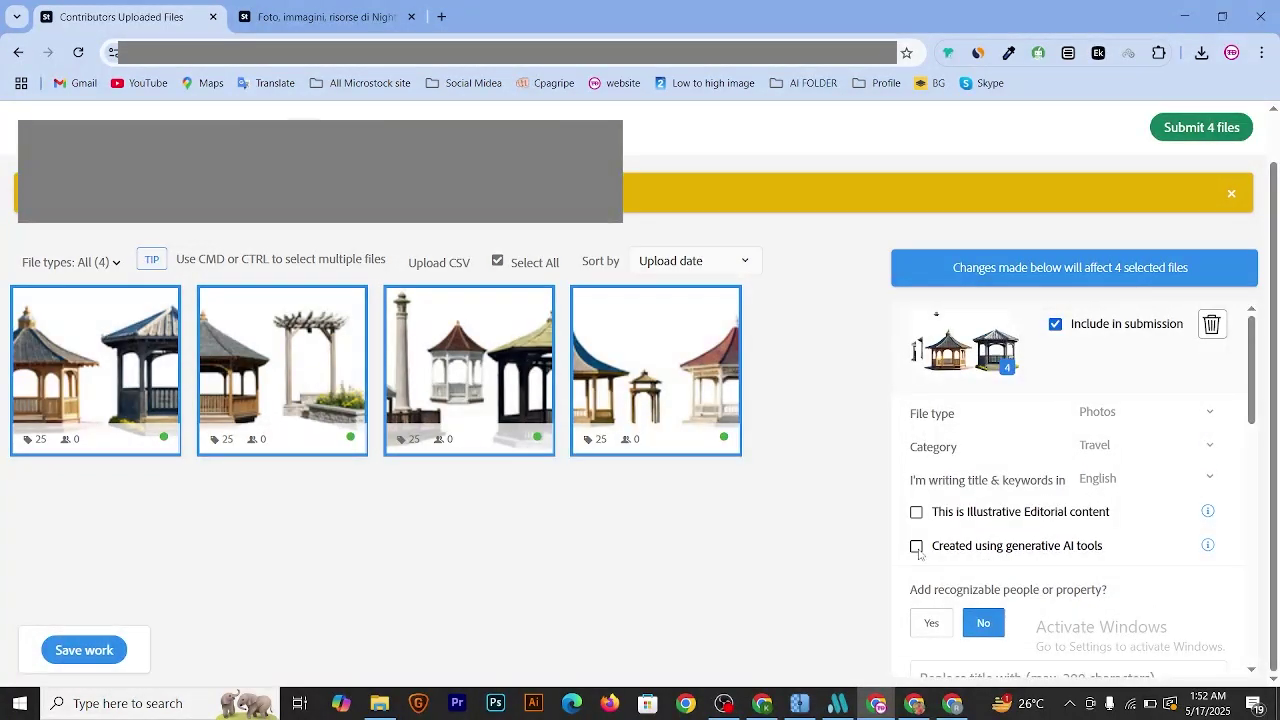
click(918, 548)
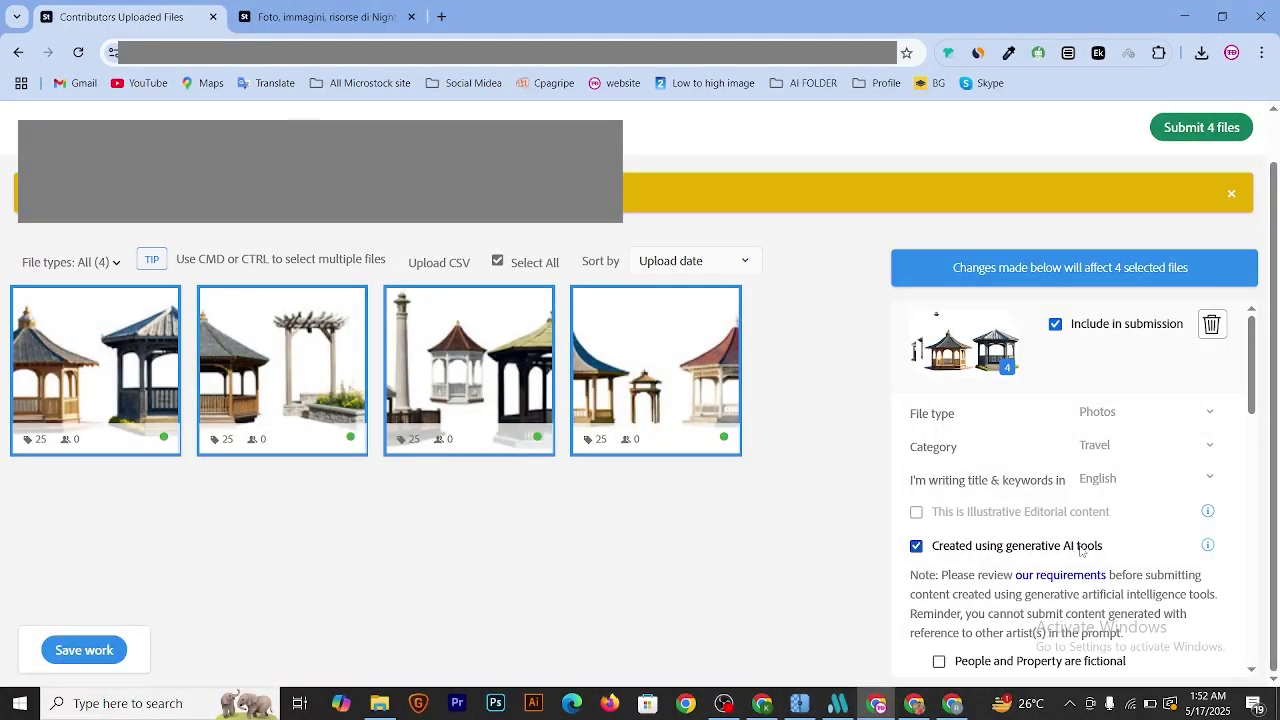
click(66, 650)
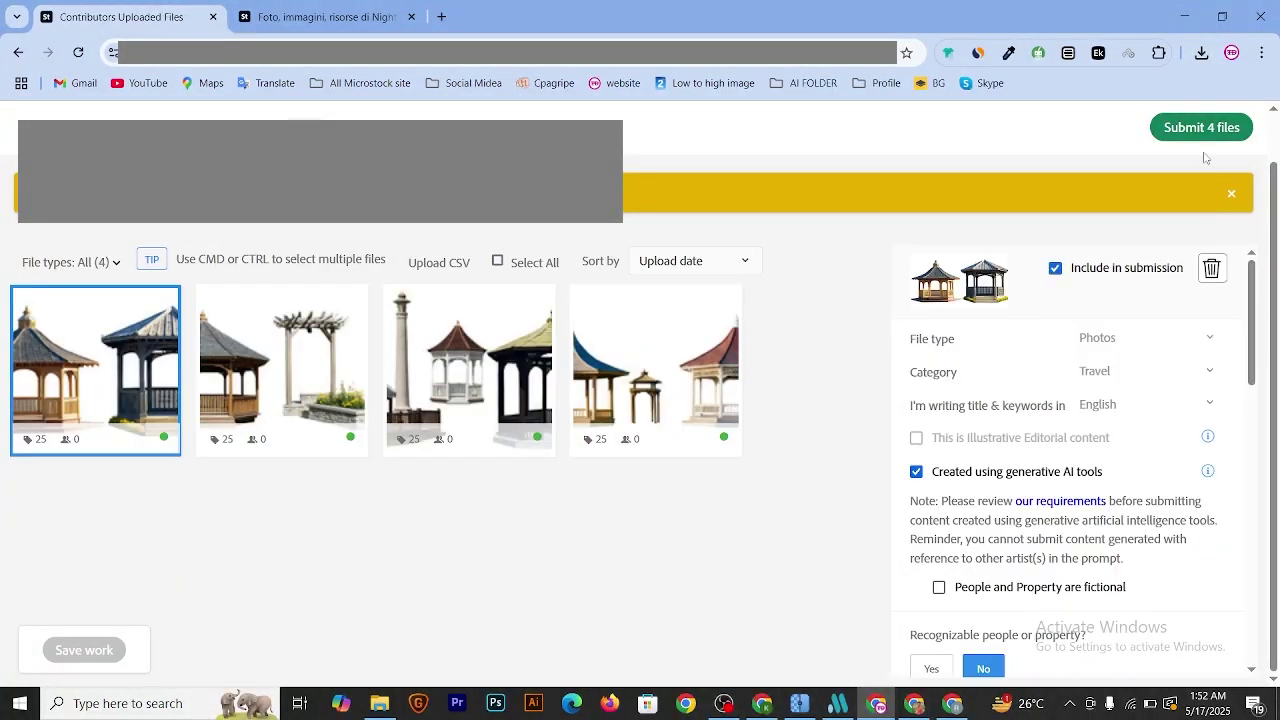
- Submit all four gazebo files, accepting the terms and conditions and selecting every image containing a cat for the human verification
click(1208, 130)
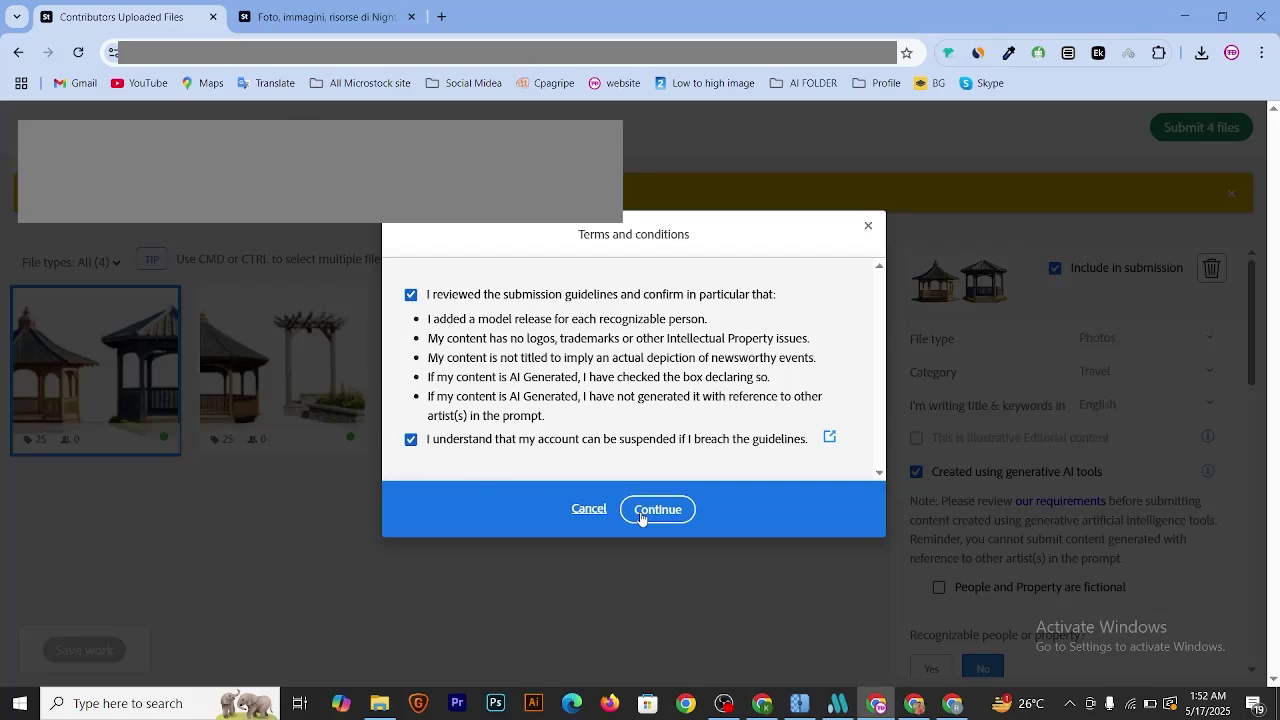
click(657, 510)
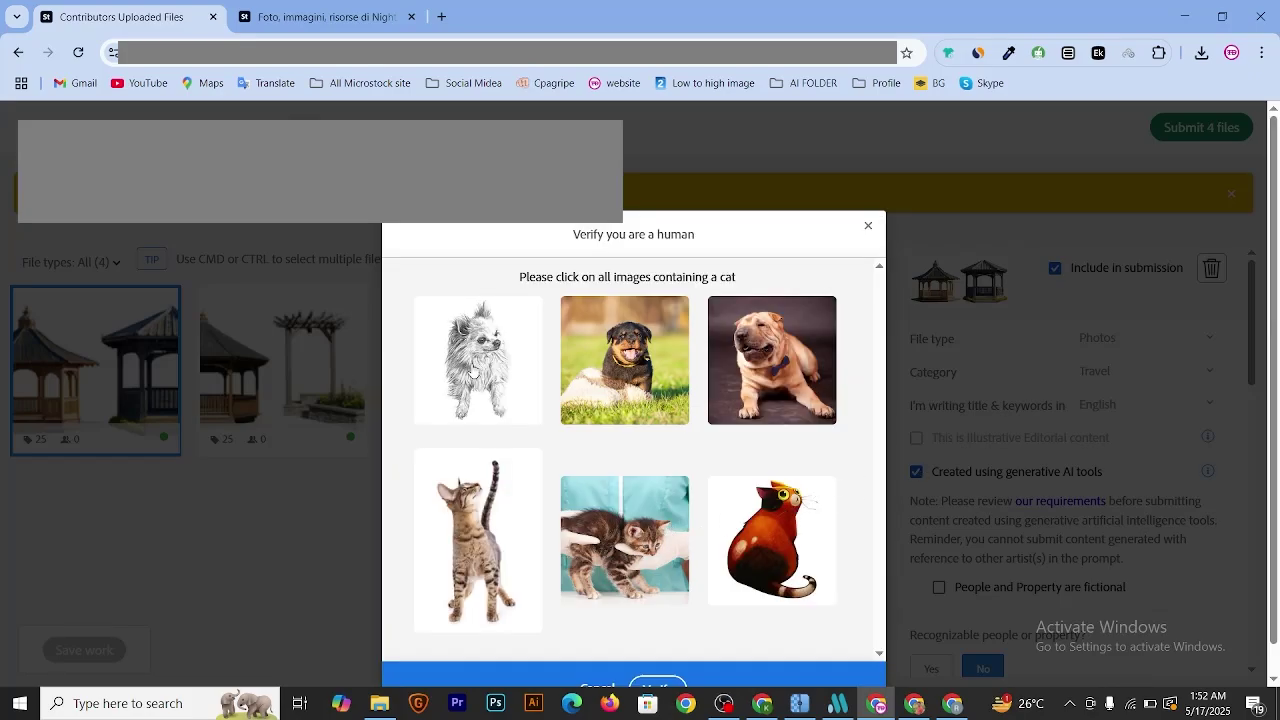
click(586, 540)
click(487, 546)
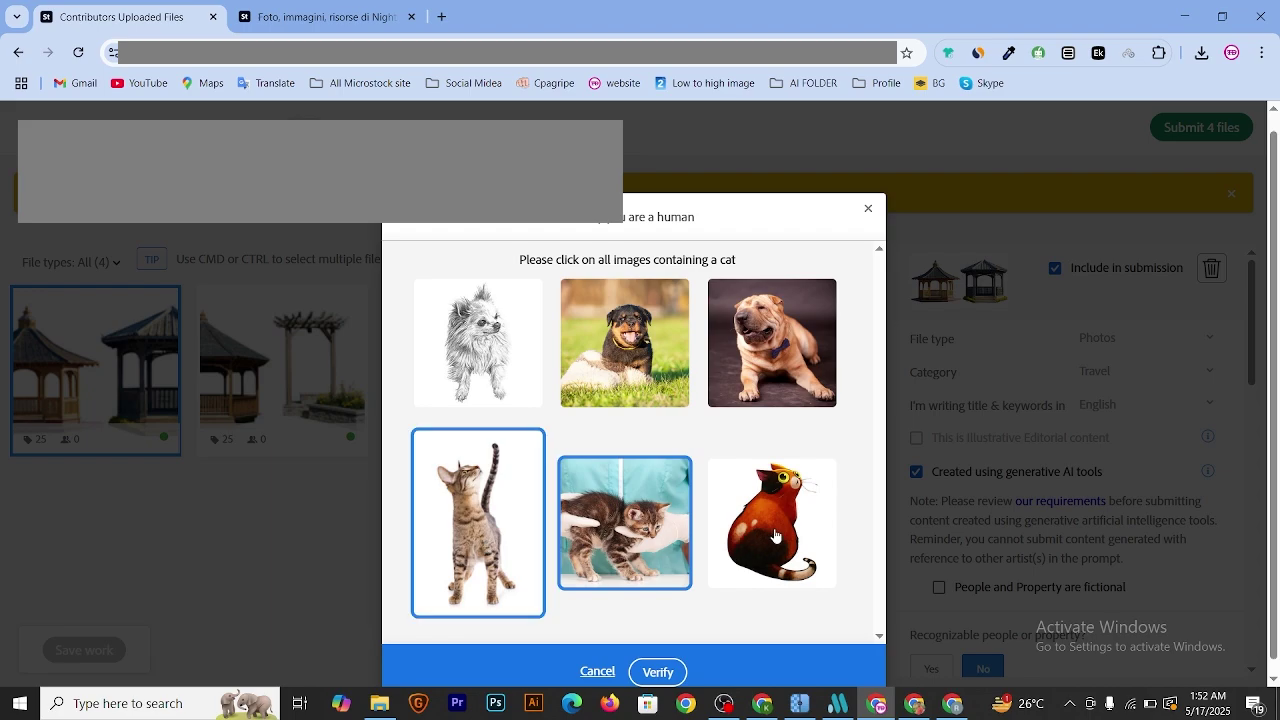
click(777, 536)
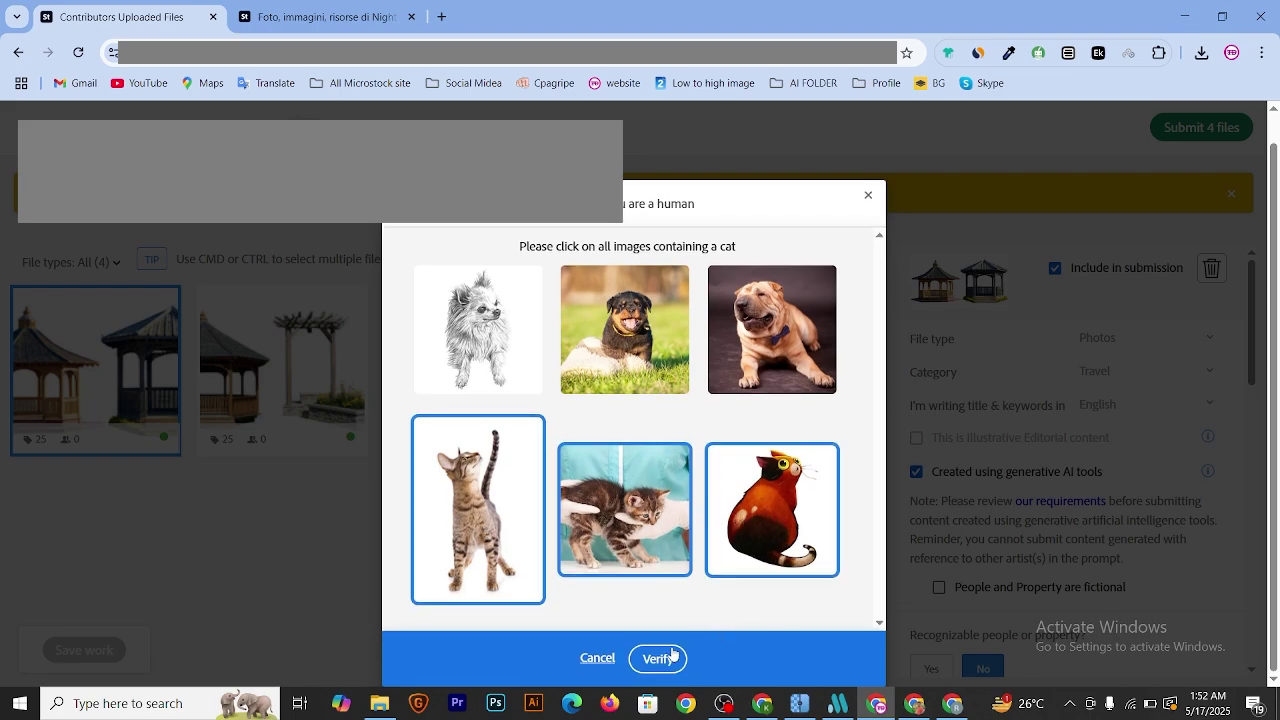
click(657, 672)
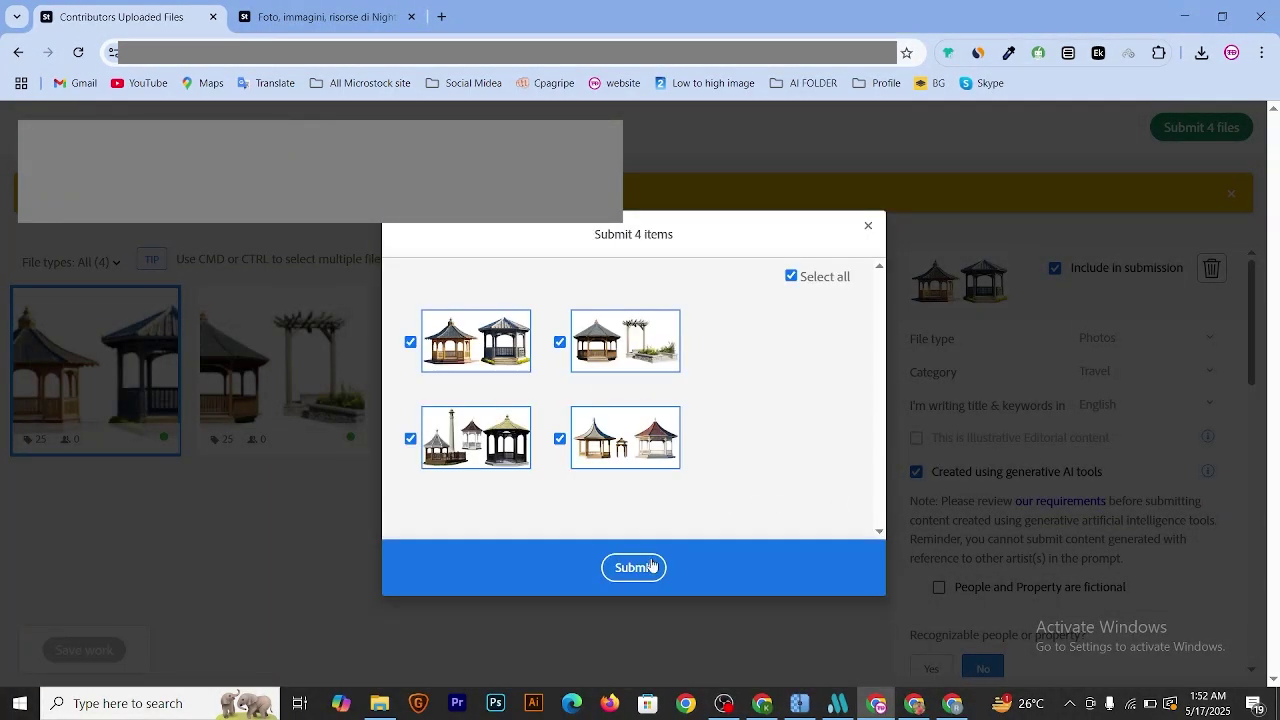
click(651, 566)
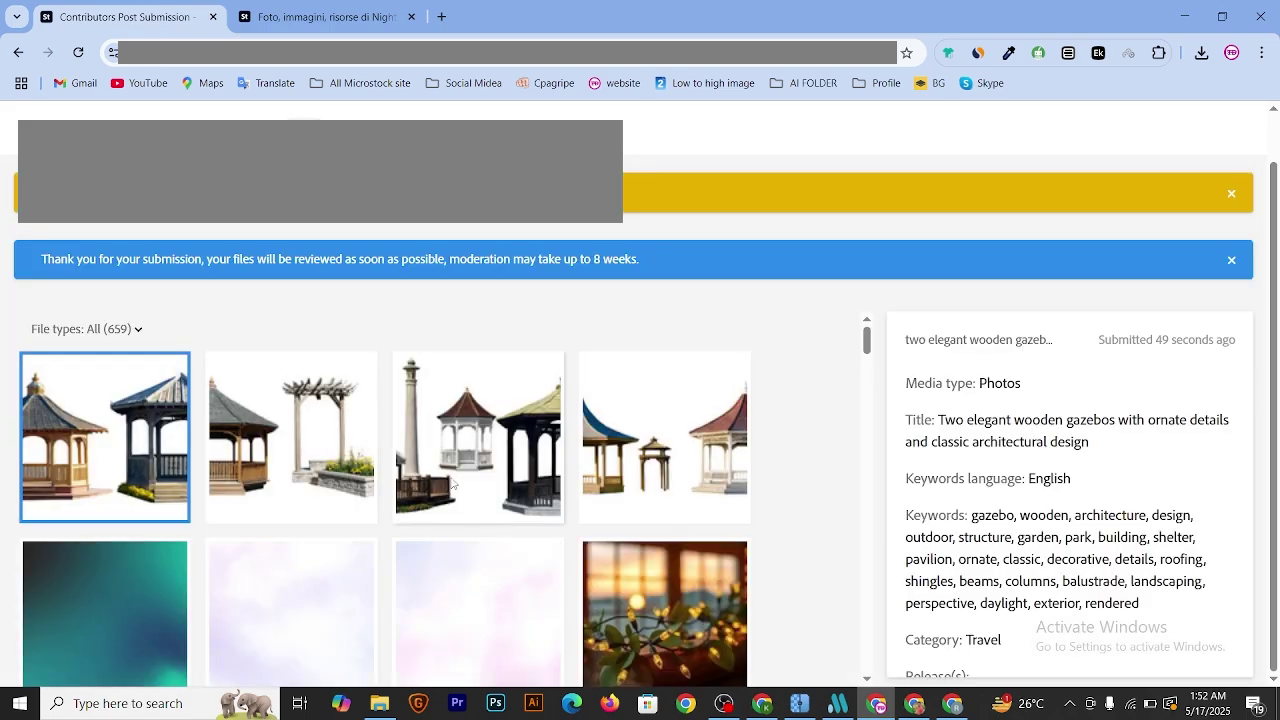
- Look over the submitted gazebo files awaiting review and open the contributor dashboard with its earnings and downloads overview
scroll(334, 534, down, 1)
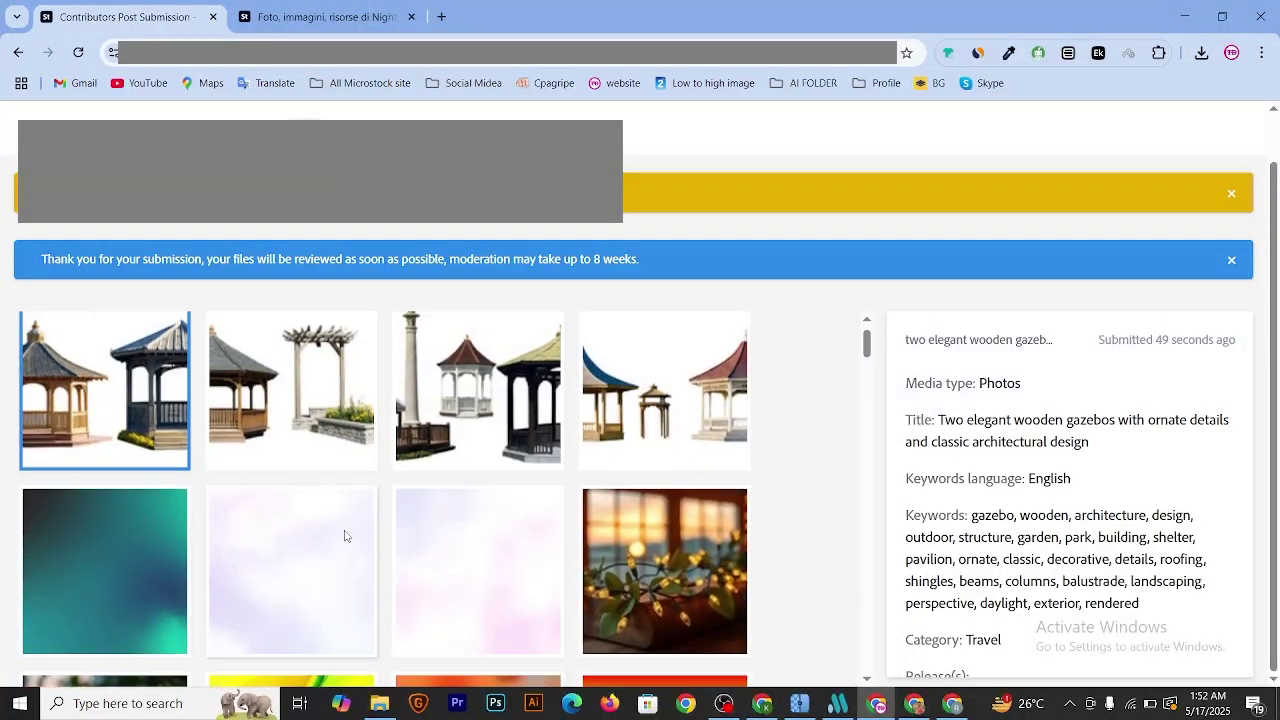
scroll(345, 536, up, 1)
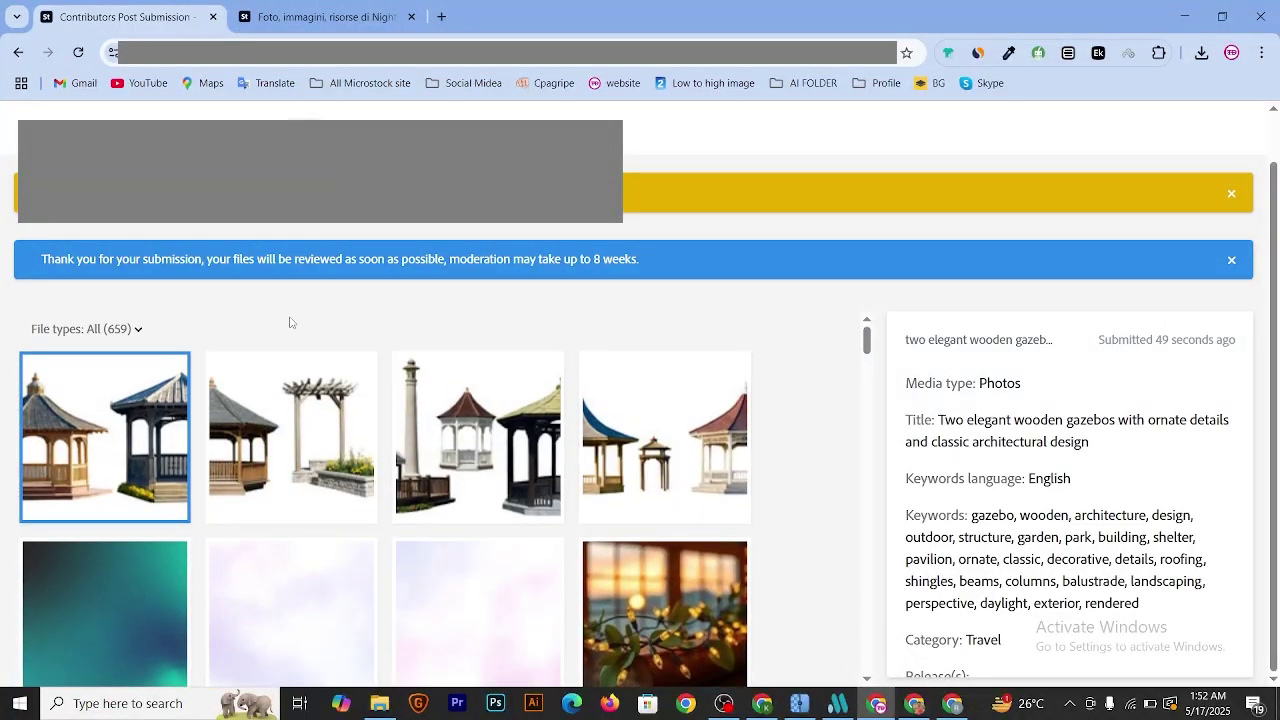
scroll(303, 237, up, 1)
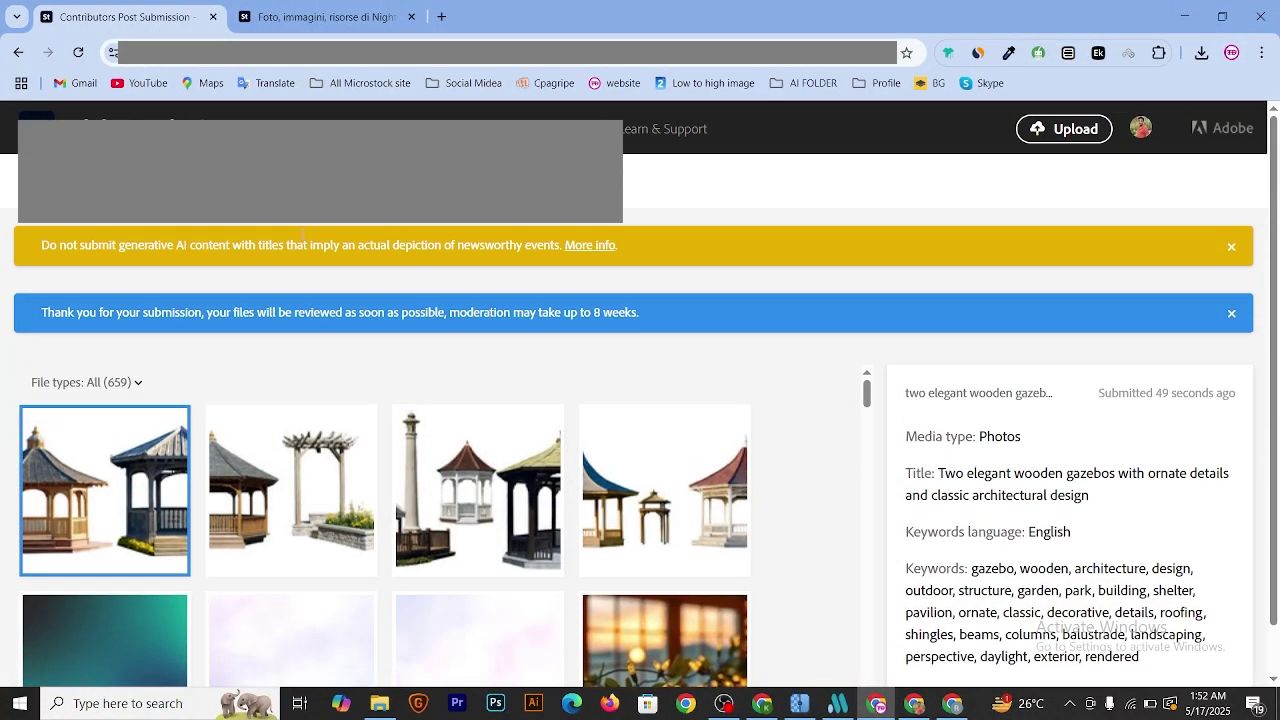
click(250, 128)
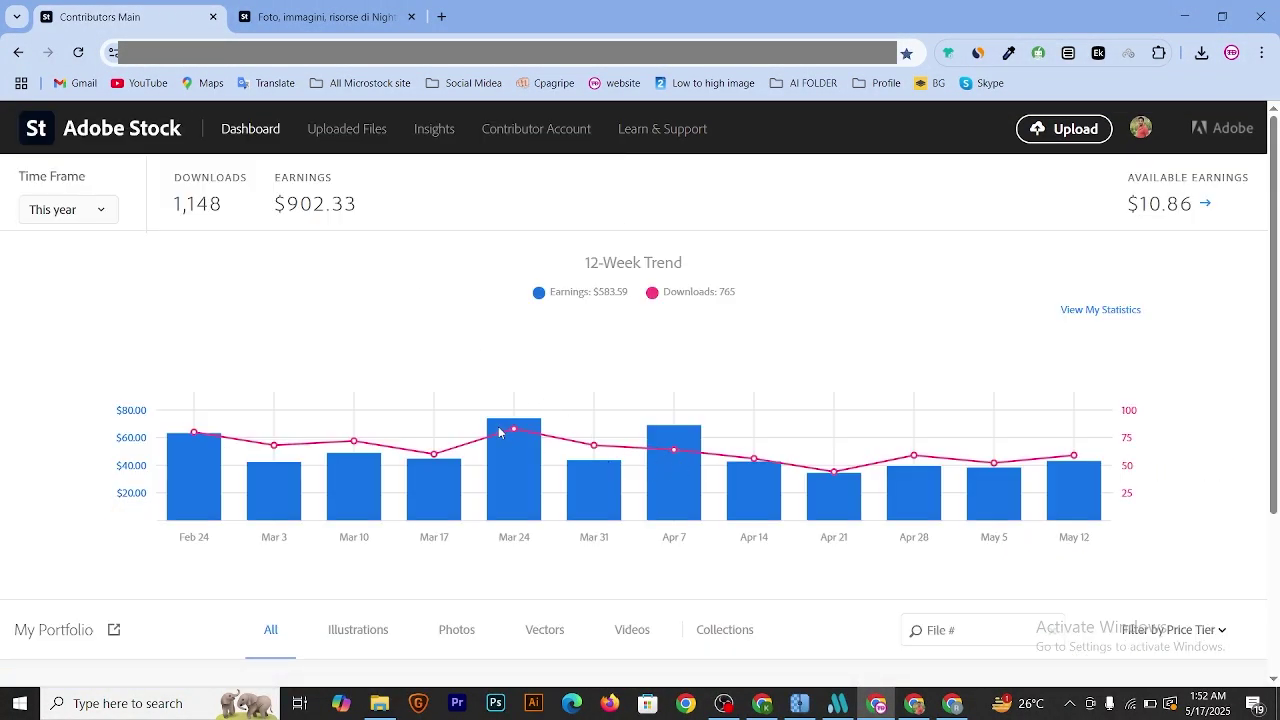